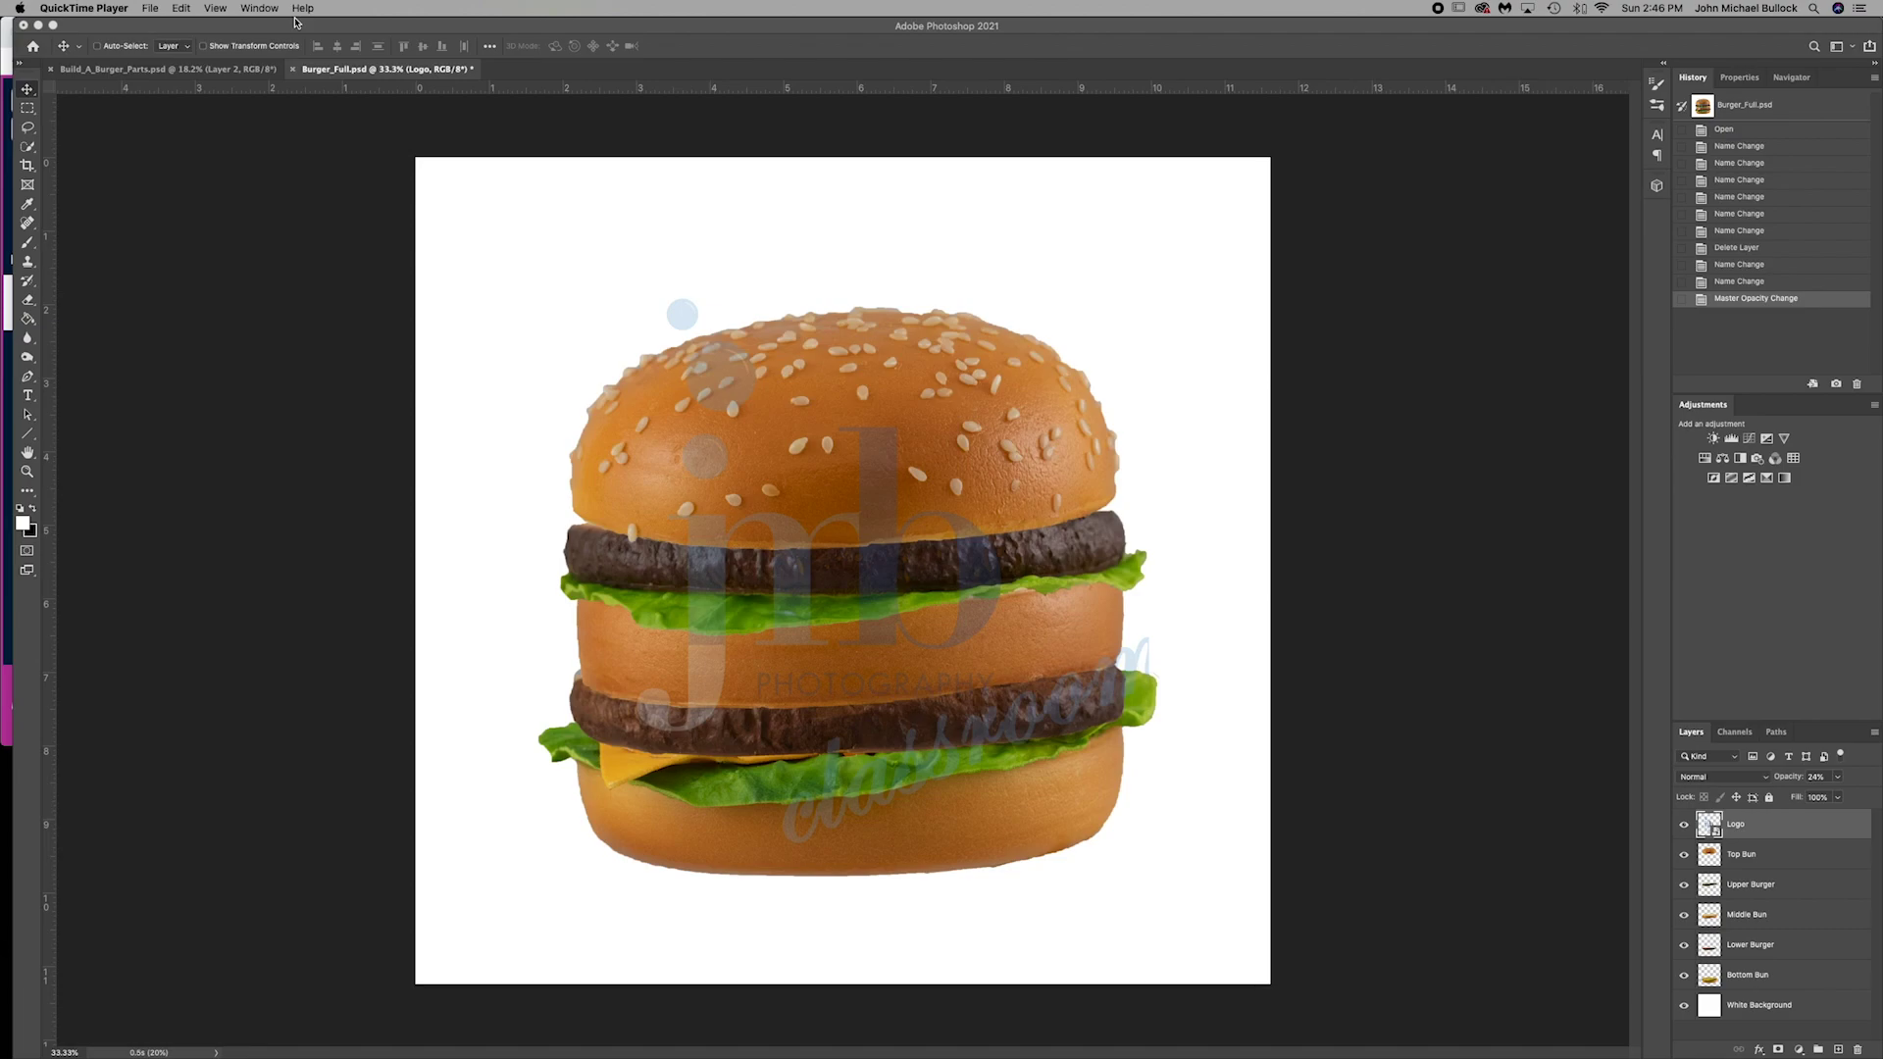
- Switch from the Canvas page back to Photoshop's Build_A_Burger_Parts.psd document
key(super+Tab)
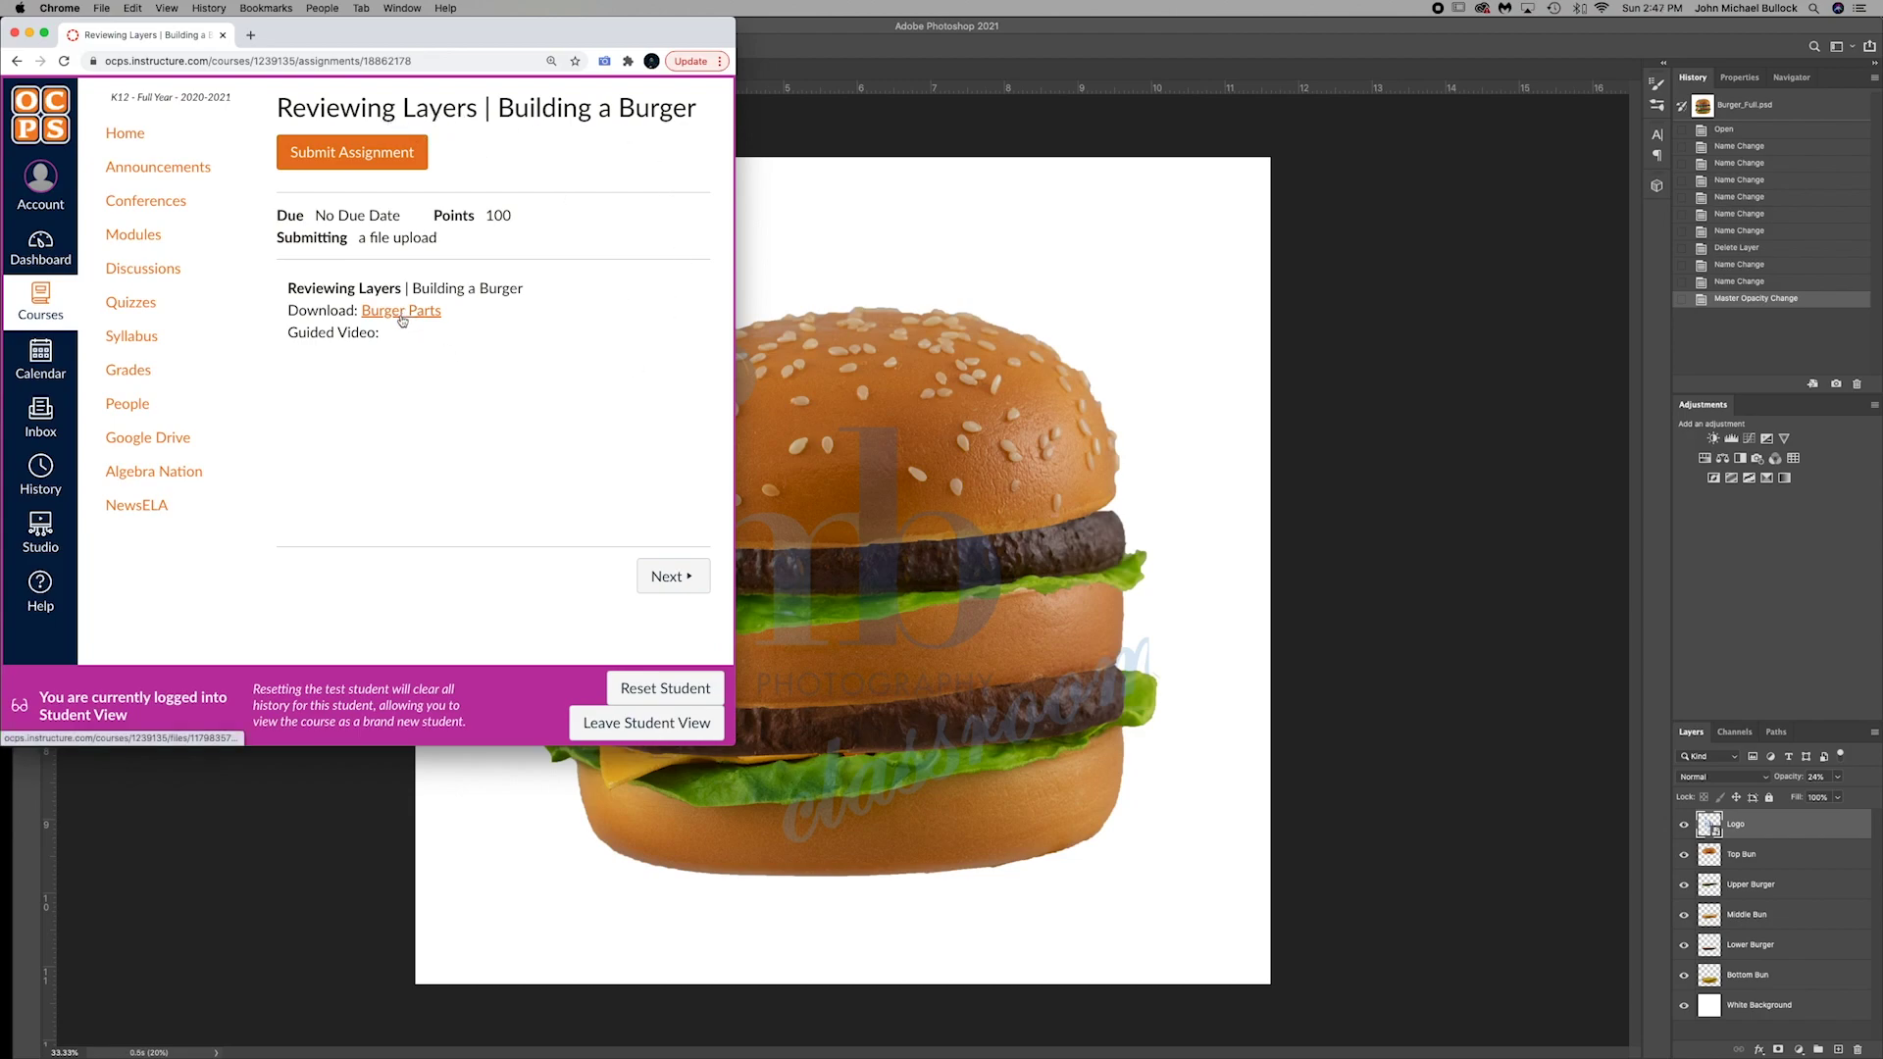
click(1557, 385)
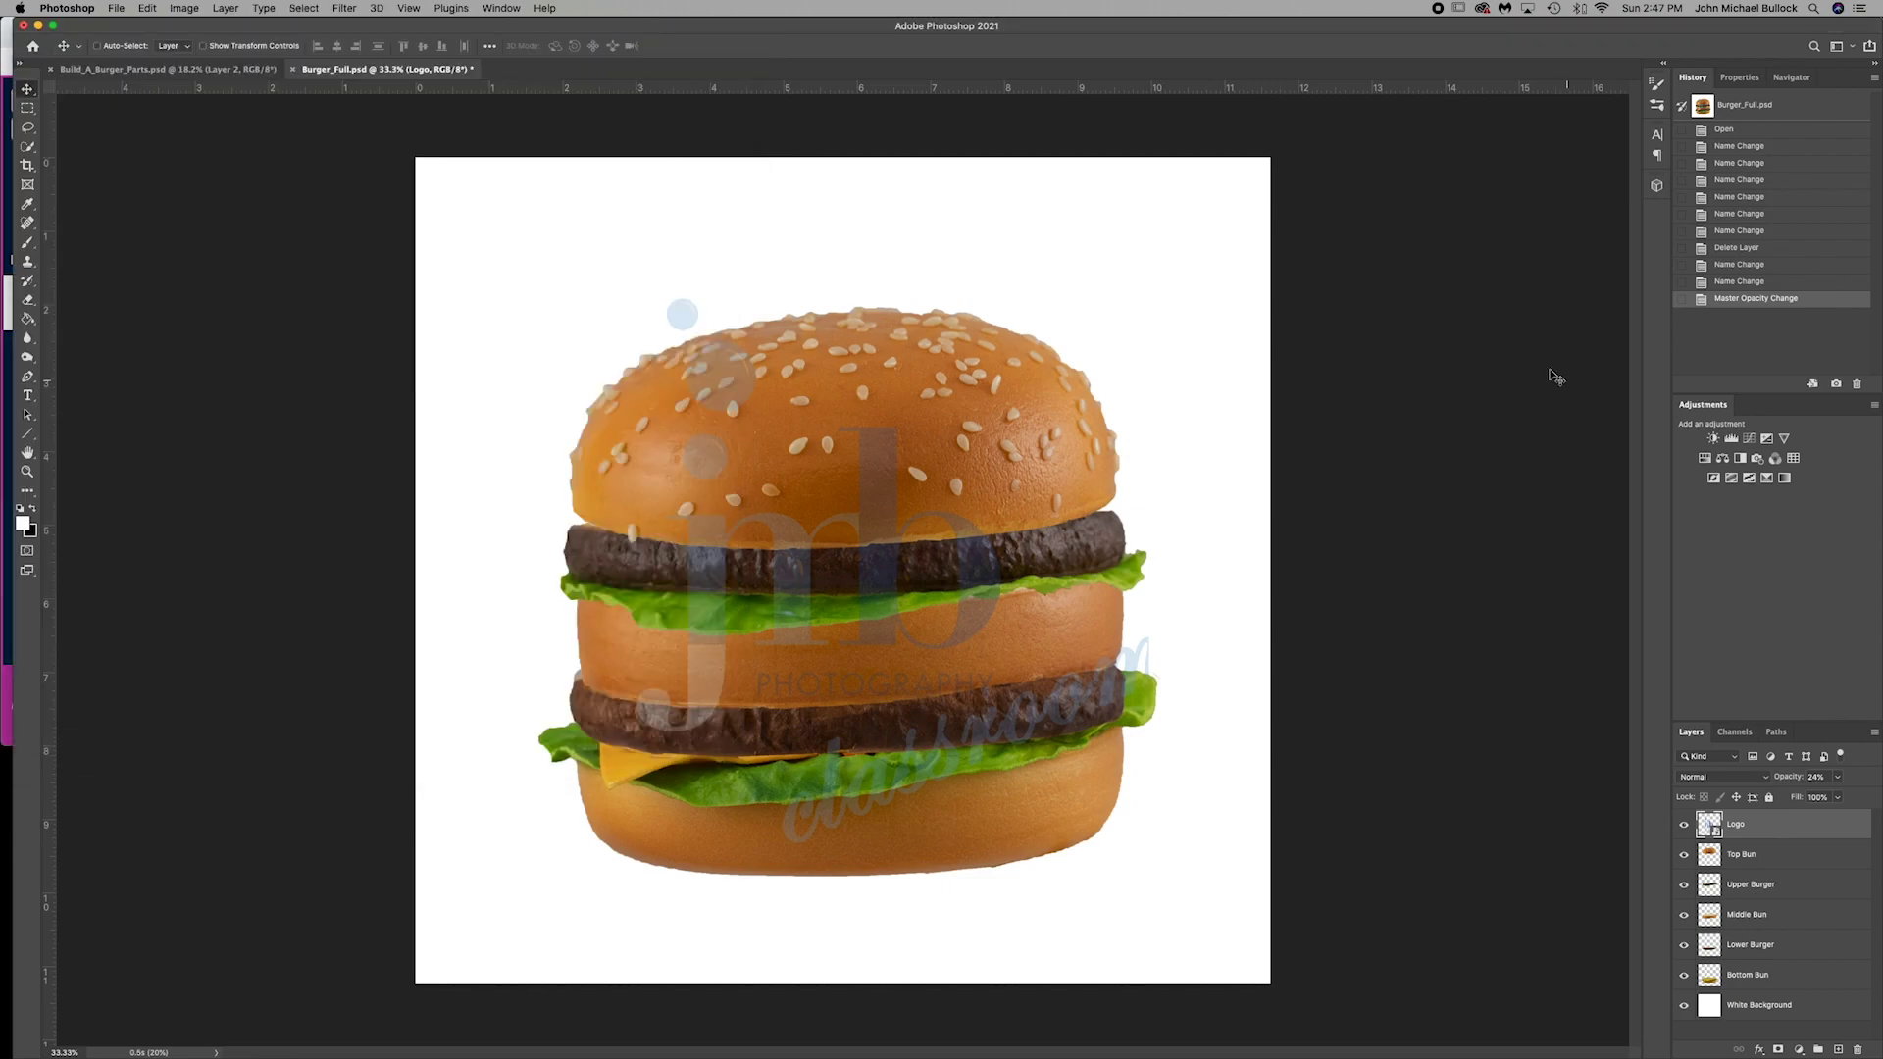
click(168, 71)
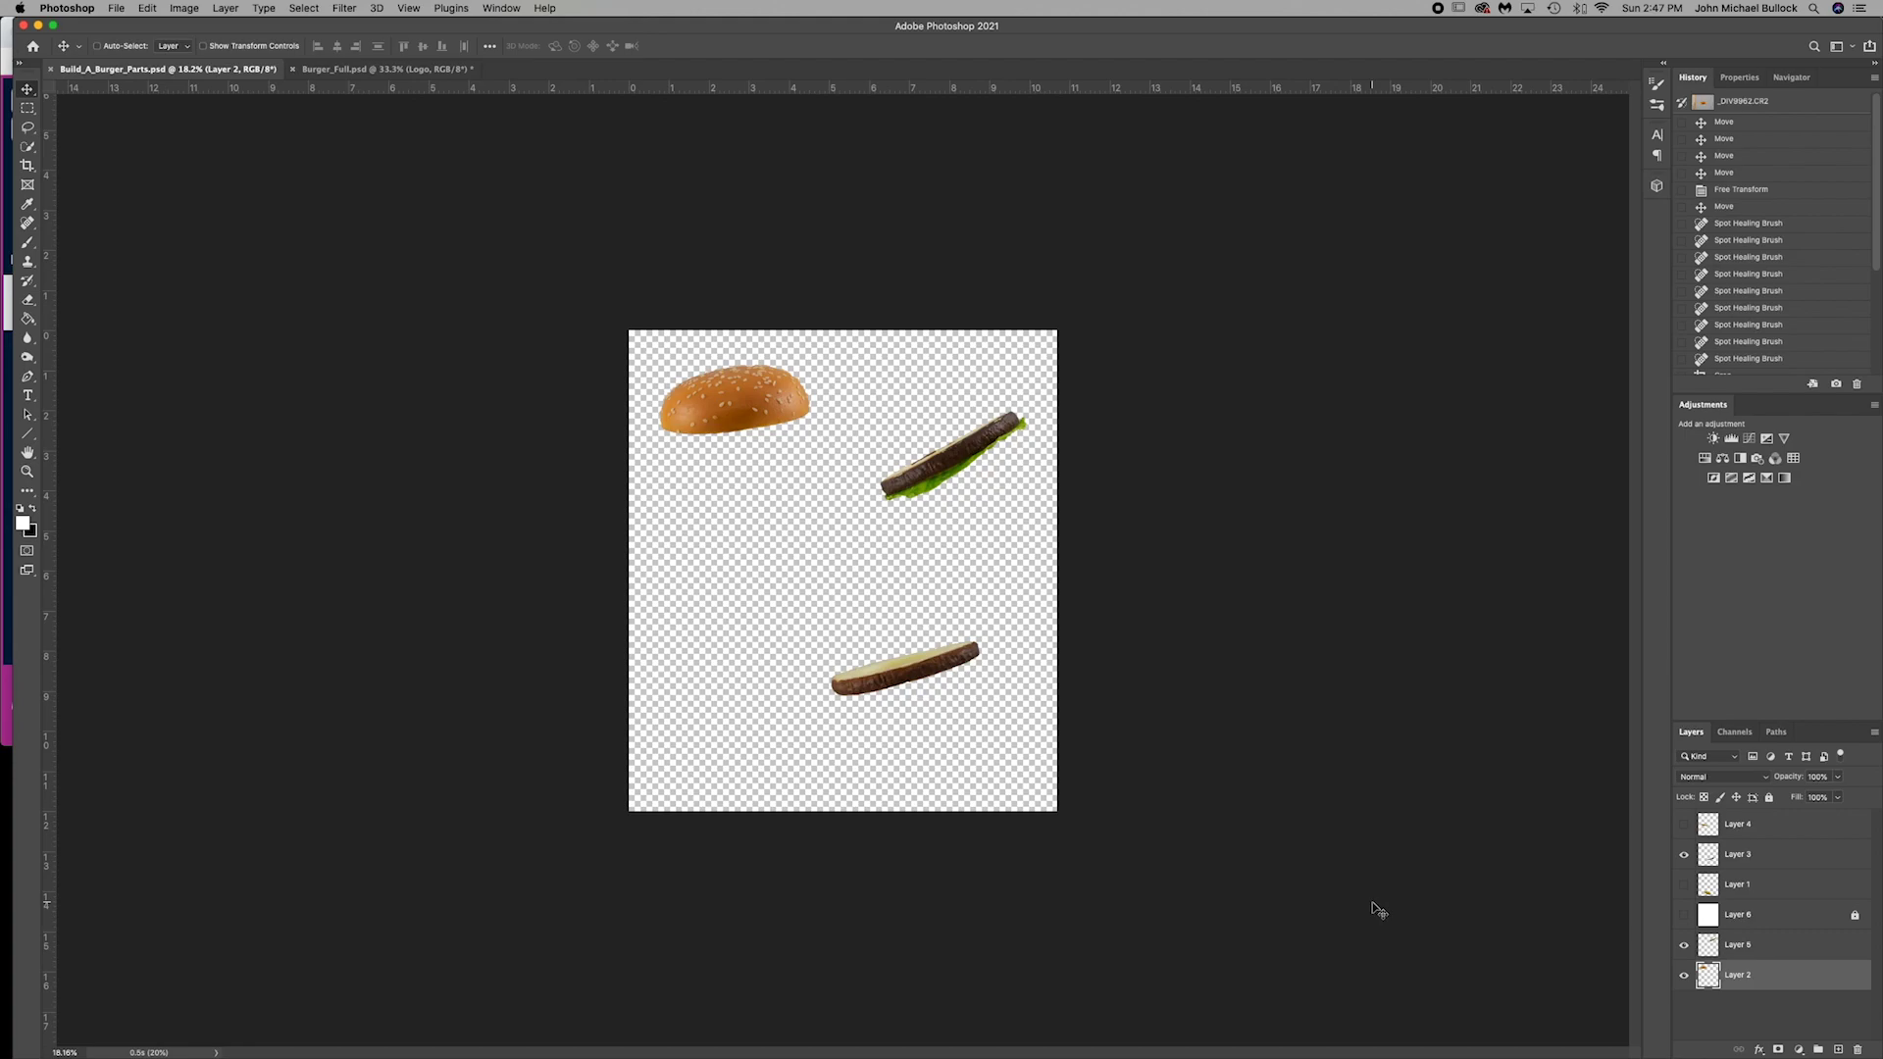
- Turn on visibility for Layer 4, Layer 1 and the white fill Layer 6
click(1685, 825)
click(1683, 884)
click(1683, 915)
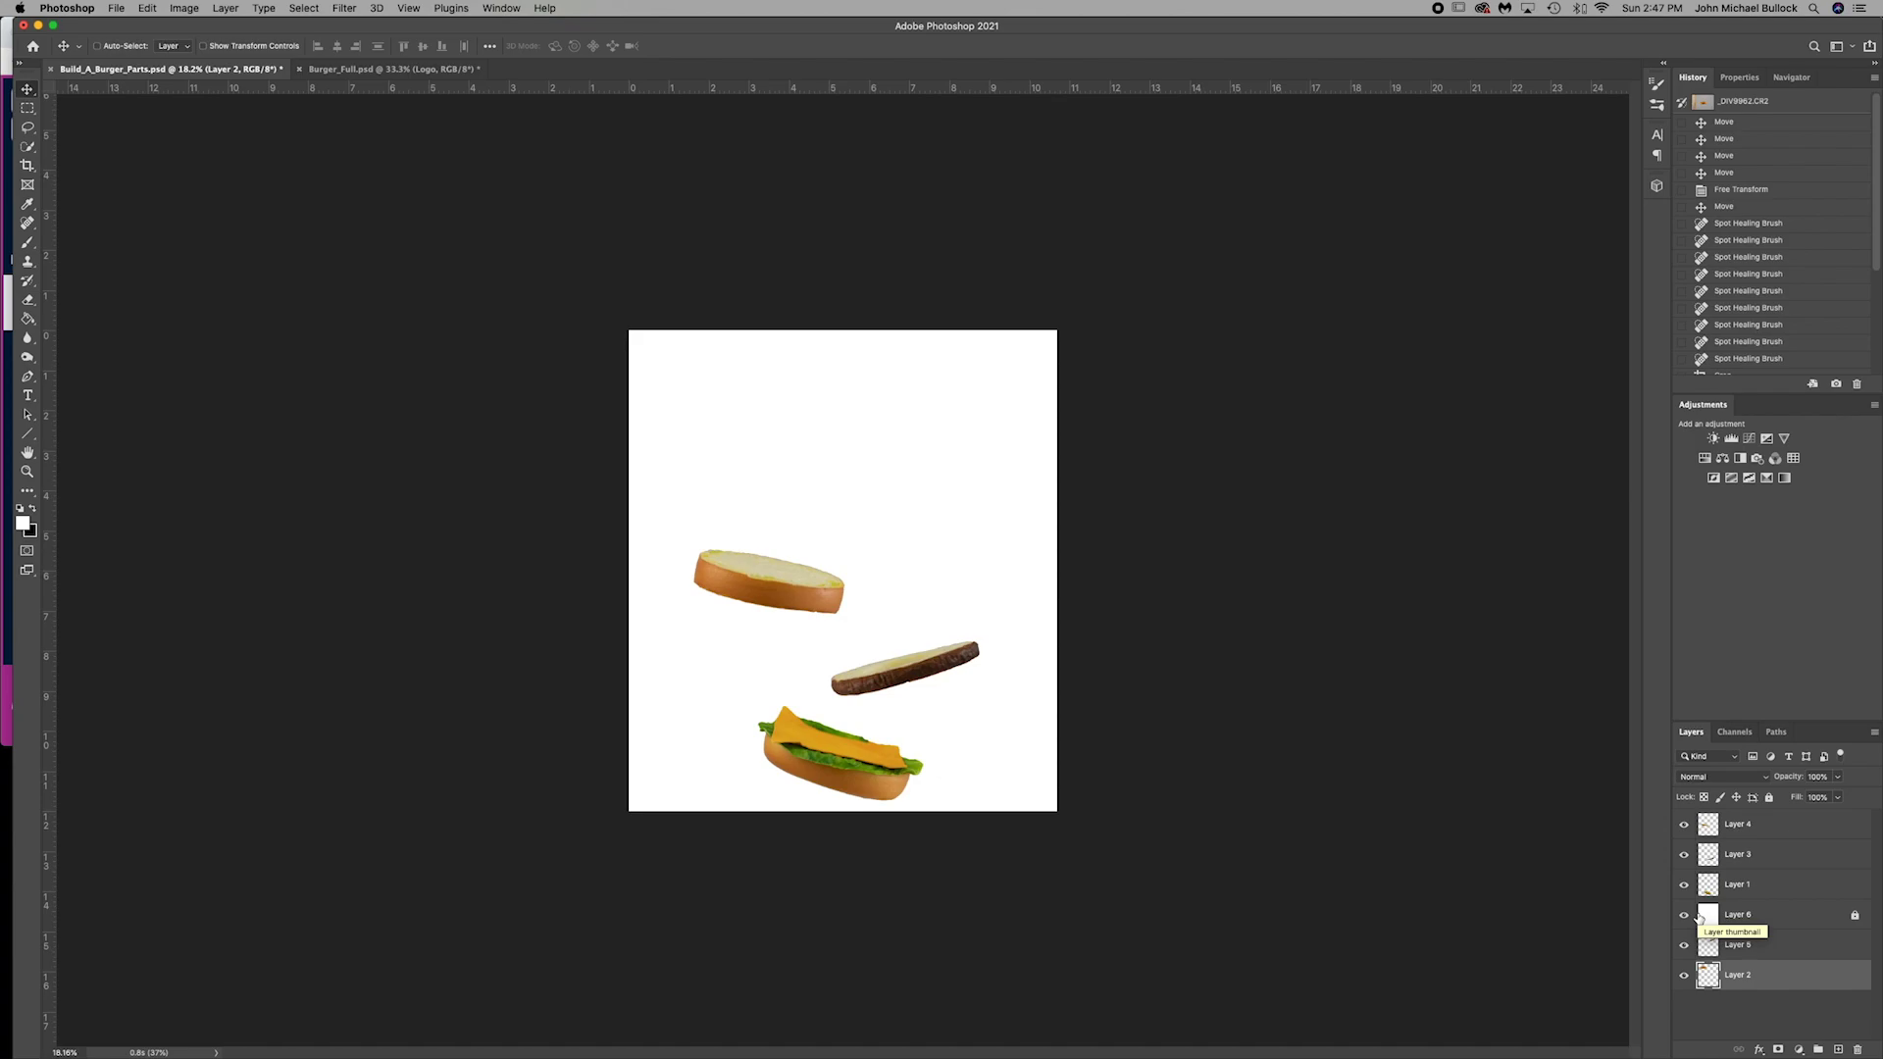
- Move the white fill layer to the bottom of the stack and name it 'White Background'
click(1780, 915)
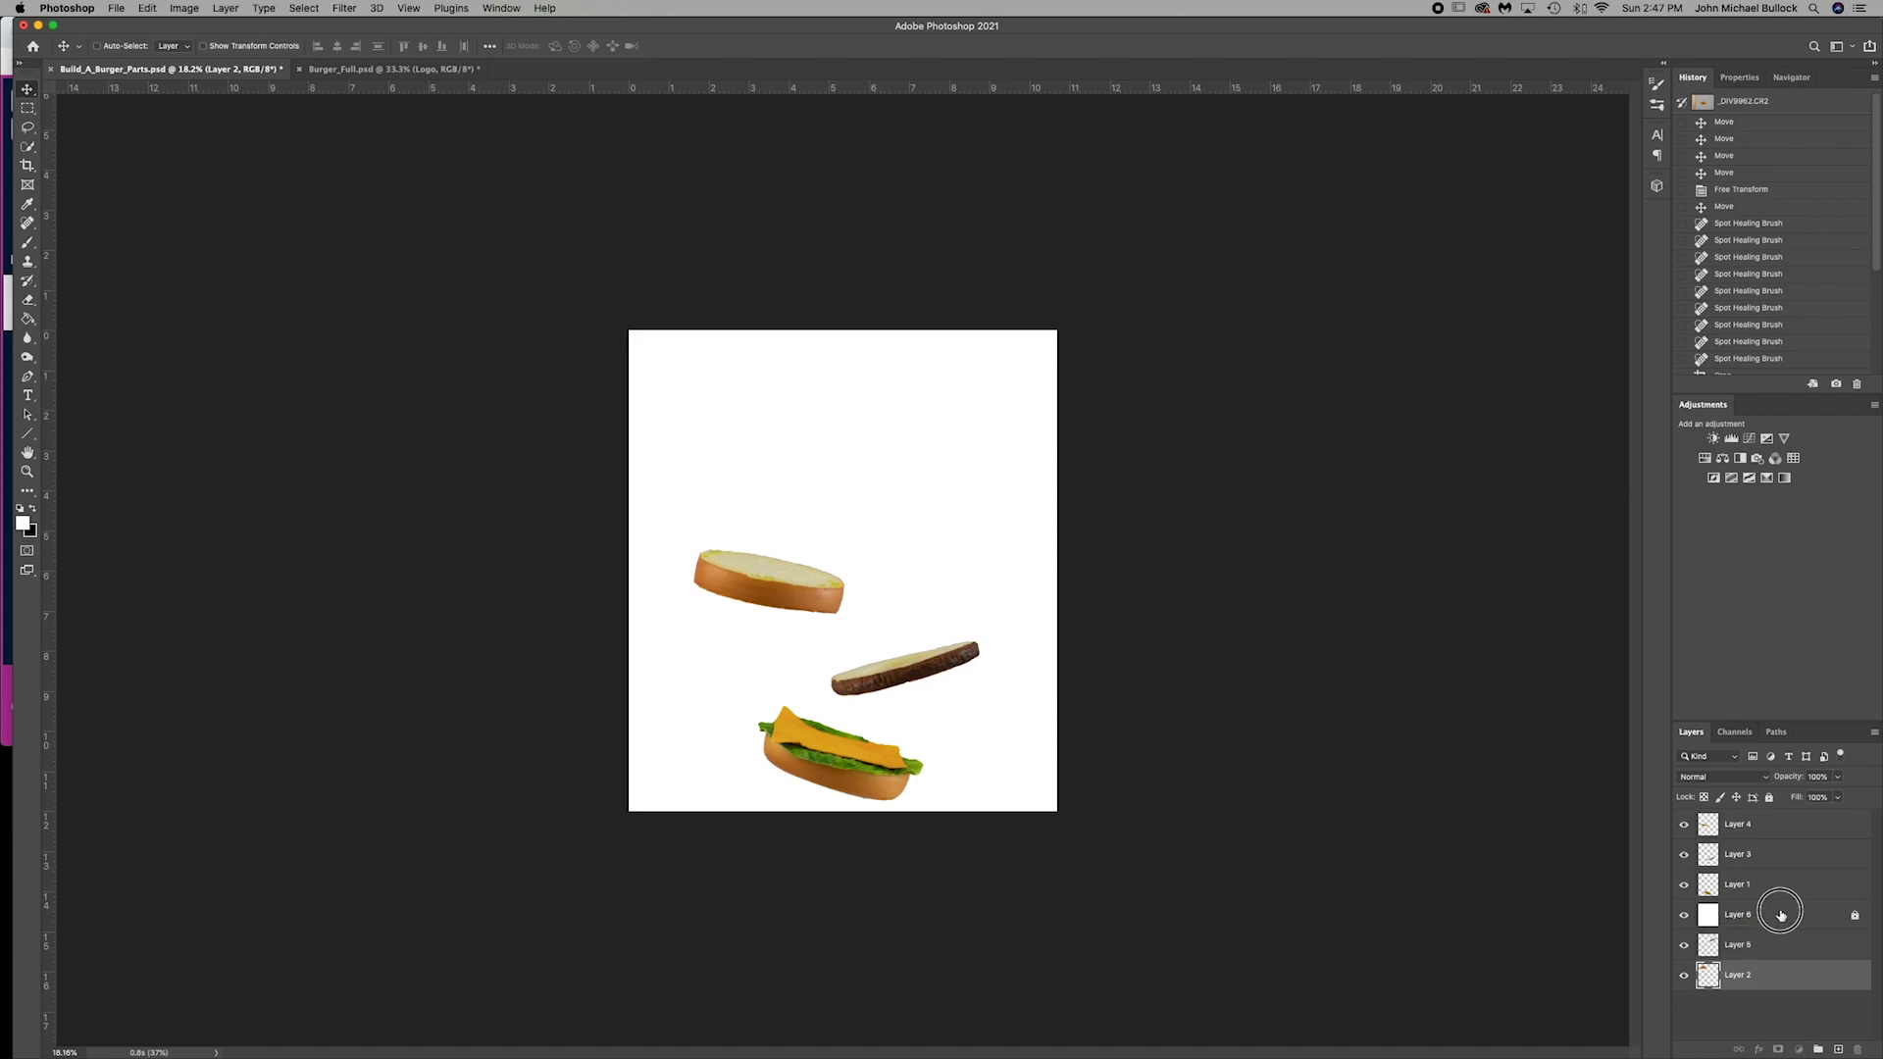
drag(1780, 914, 1770, 981)
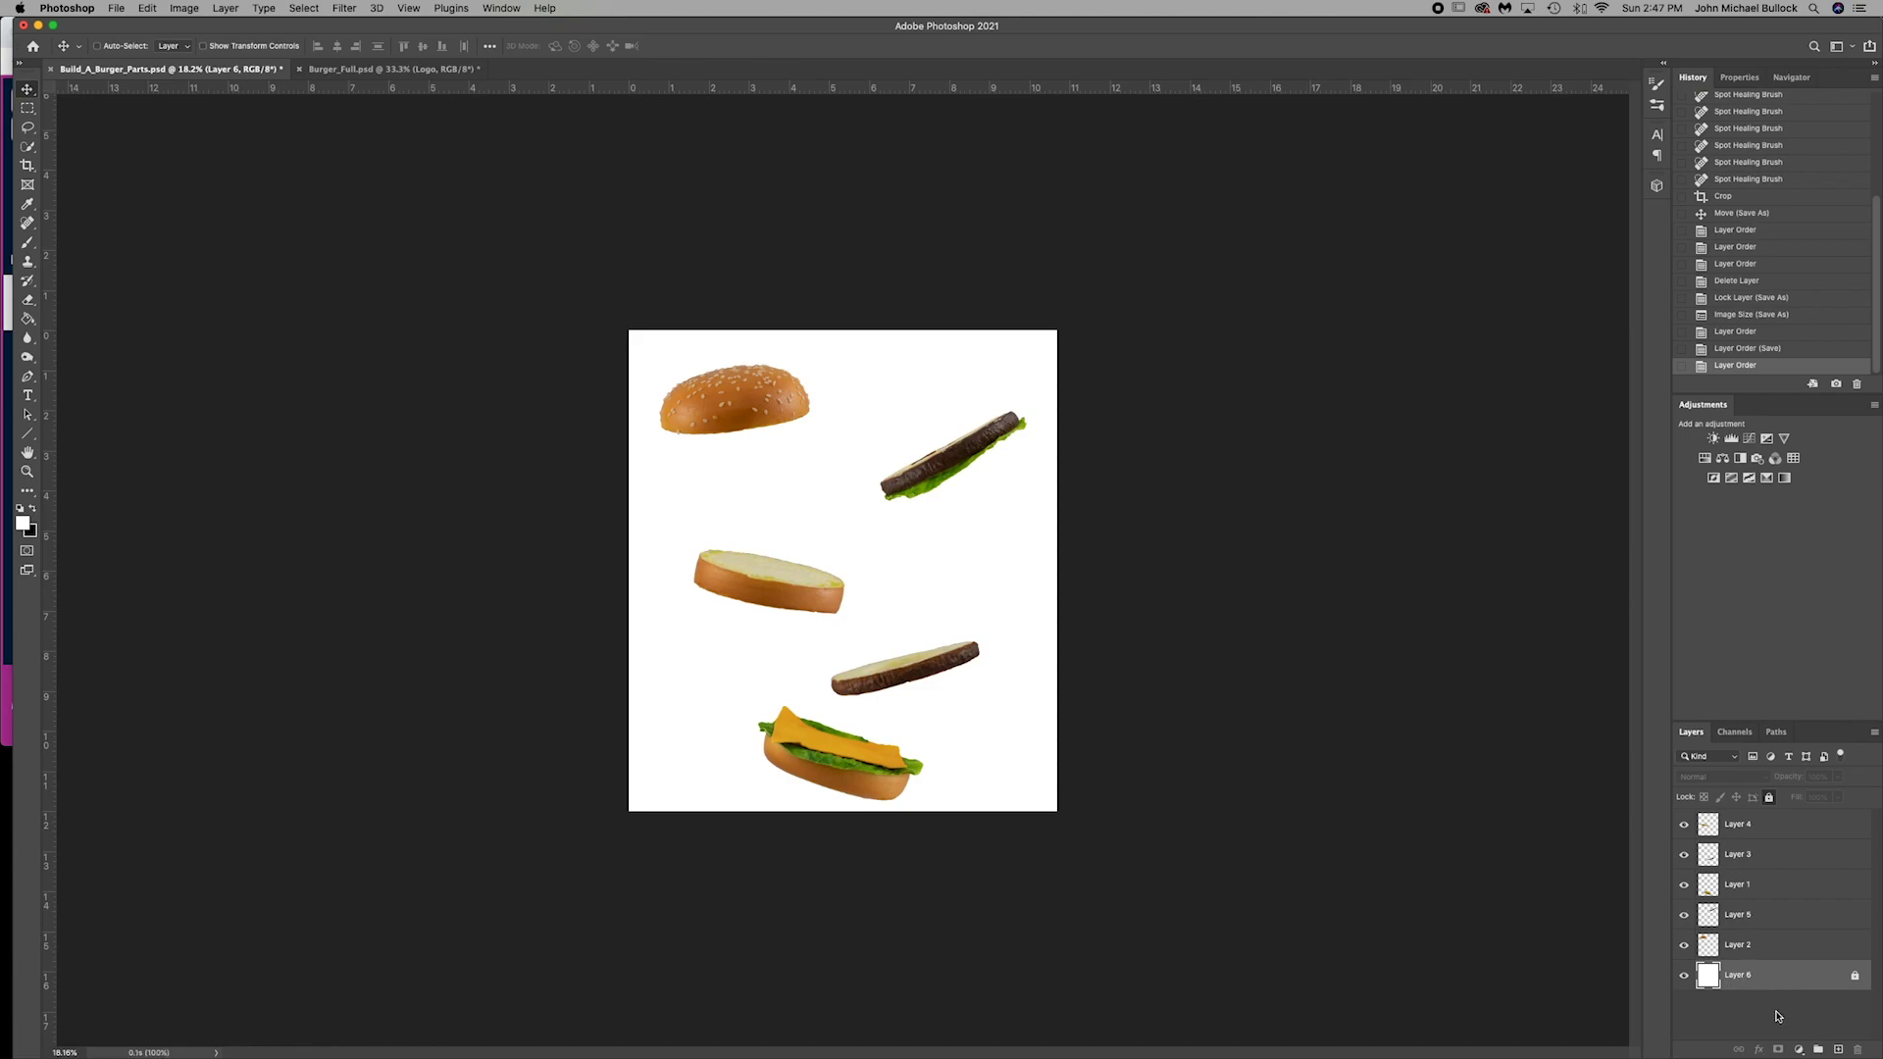
double_click(1742, 977)
text(White Background)
key(Return)
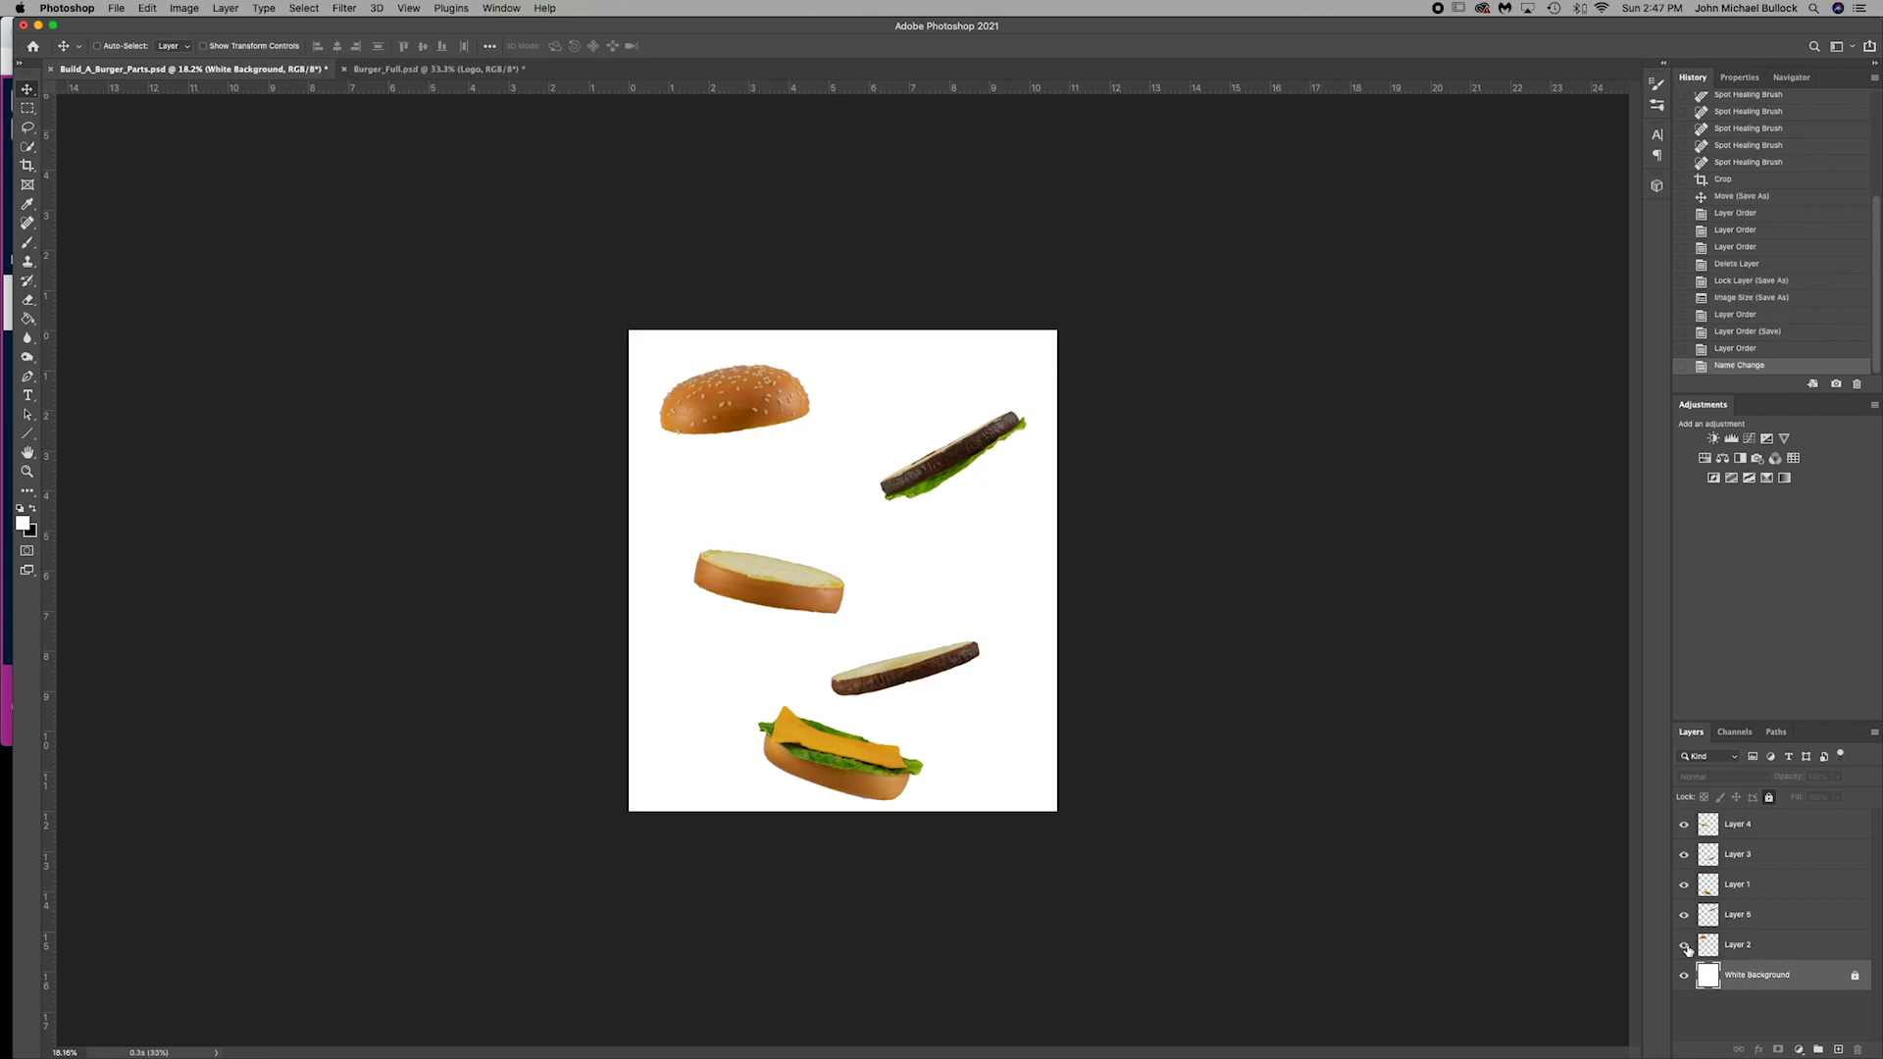
- Rename the sesame bun layer, Layer 2, to 'Top Bun'
click(1683, 945)
click(1685, 946)
double_click(1736, 944)
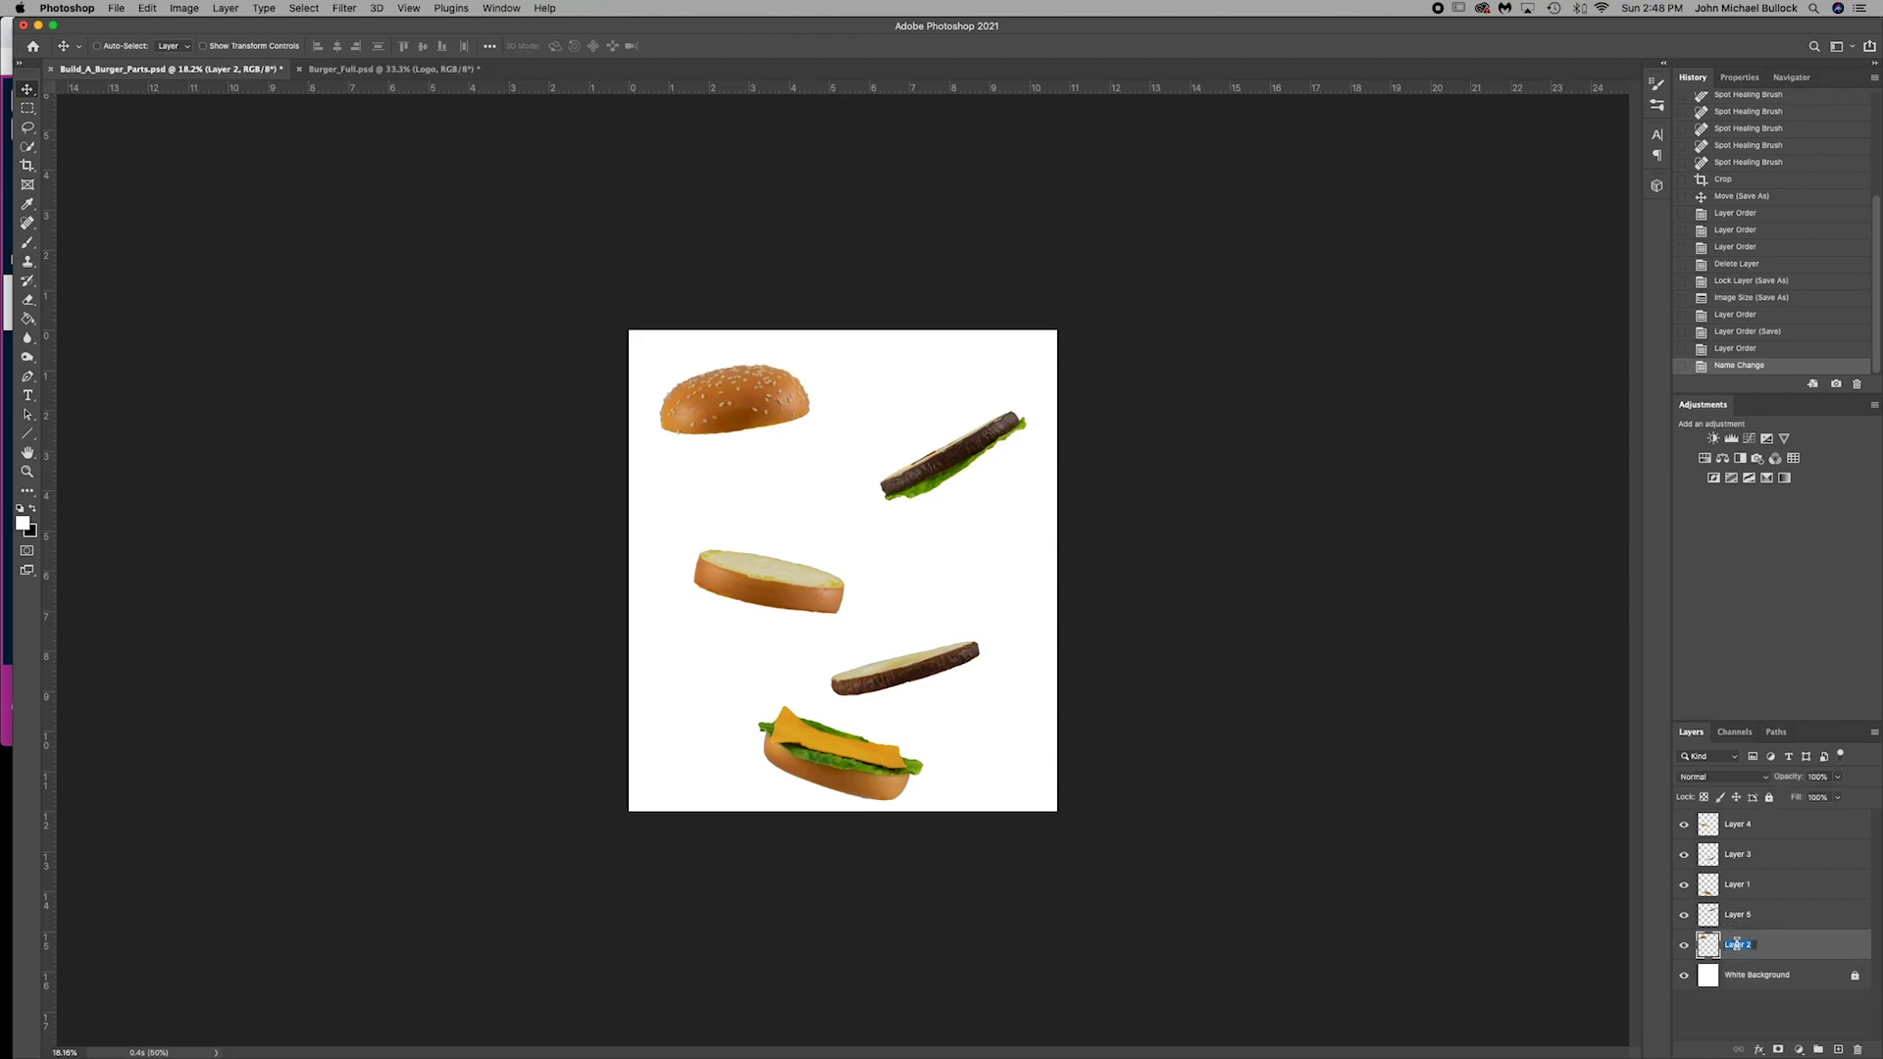
text(Top Bun)
key(Return)
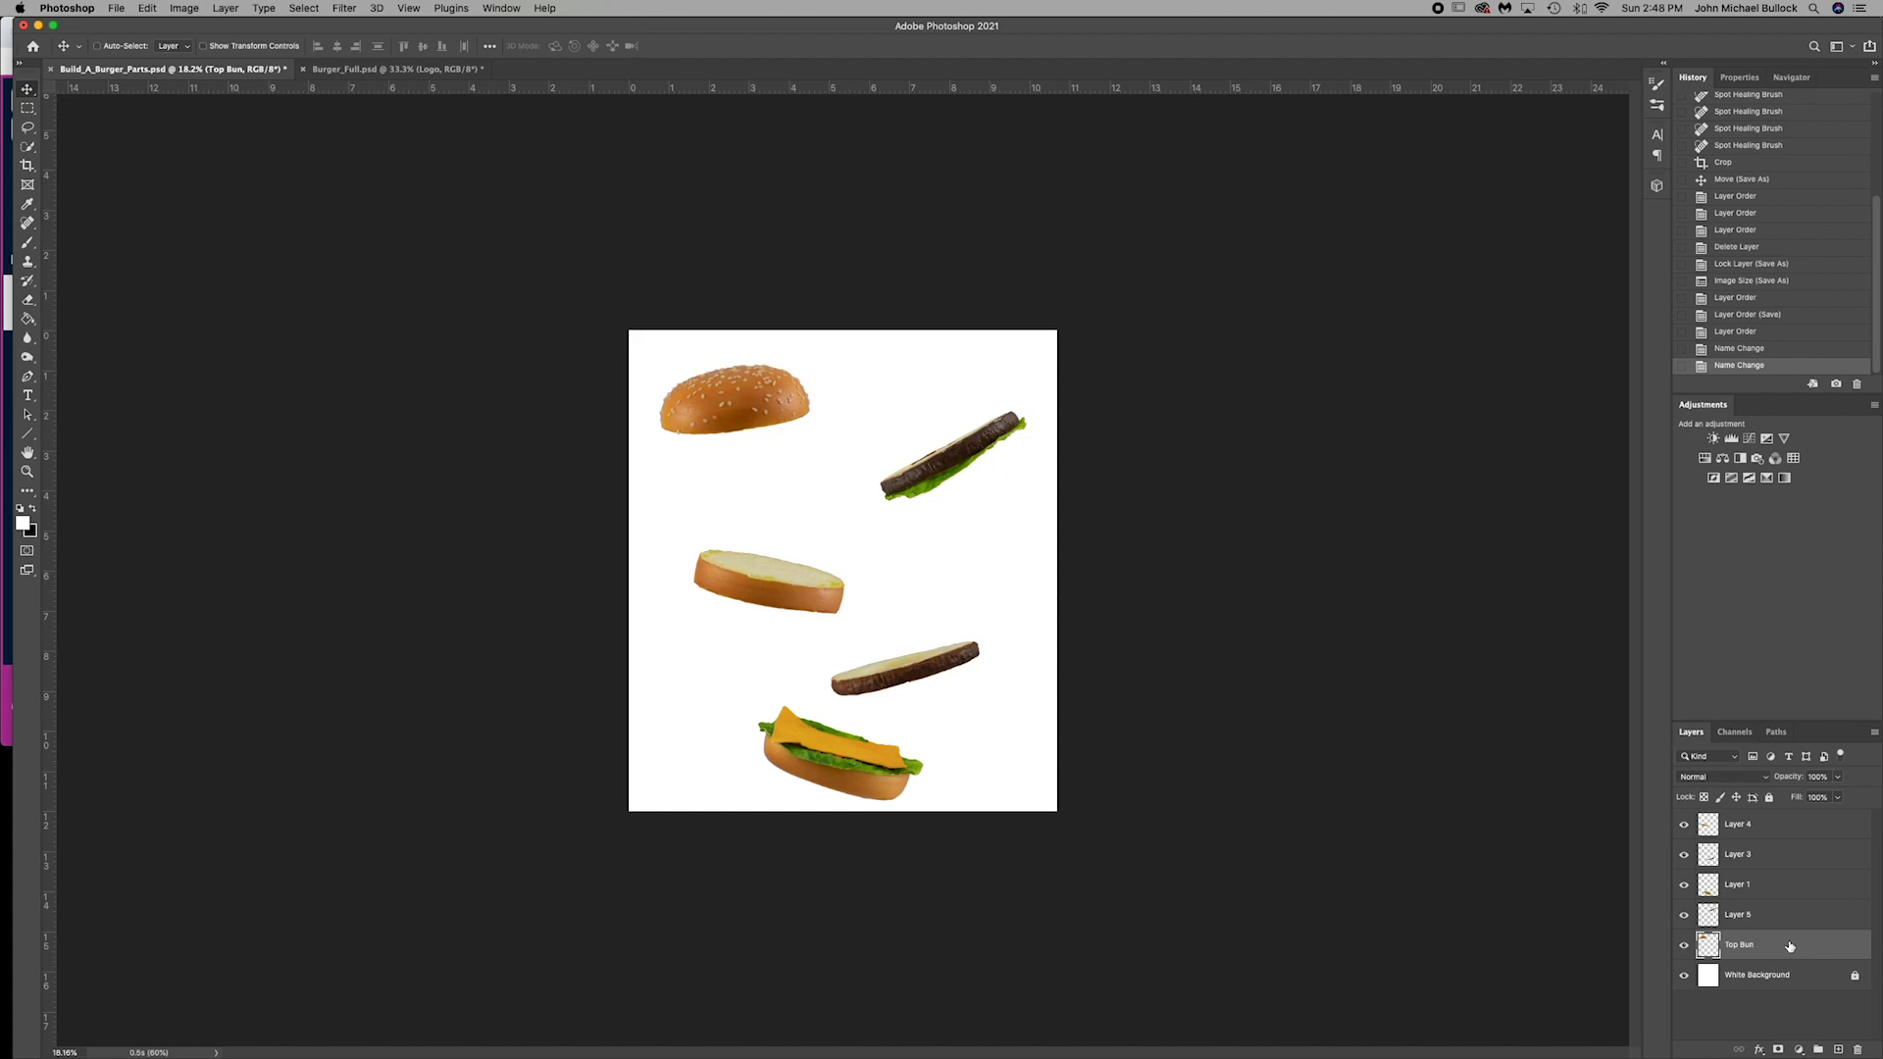
- Move Top Bun to the top and rename Layer 4 'Middle Bun' and Layer 1 'Bottom Bun'
drag(1789, 946, 1771, 829)
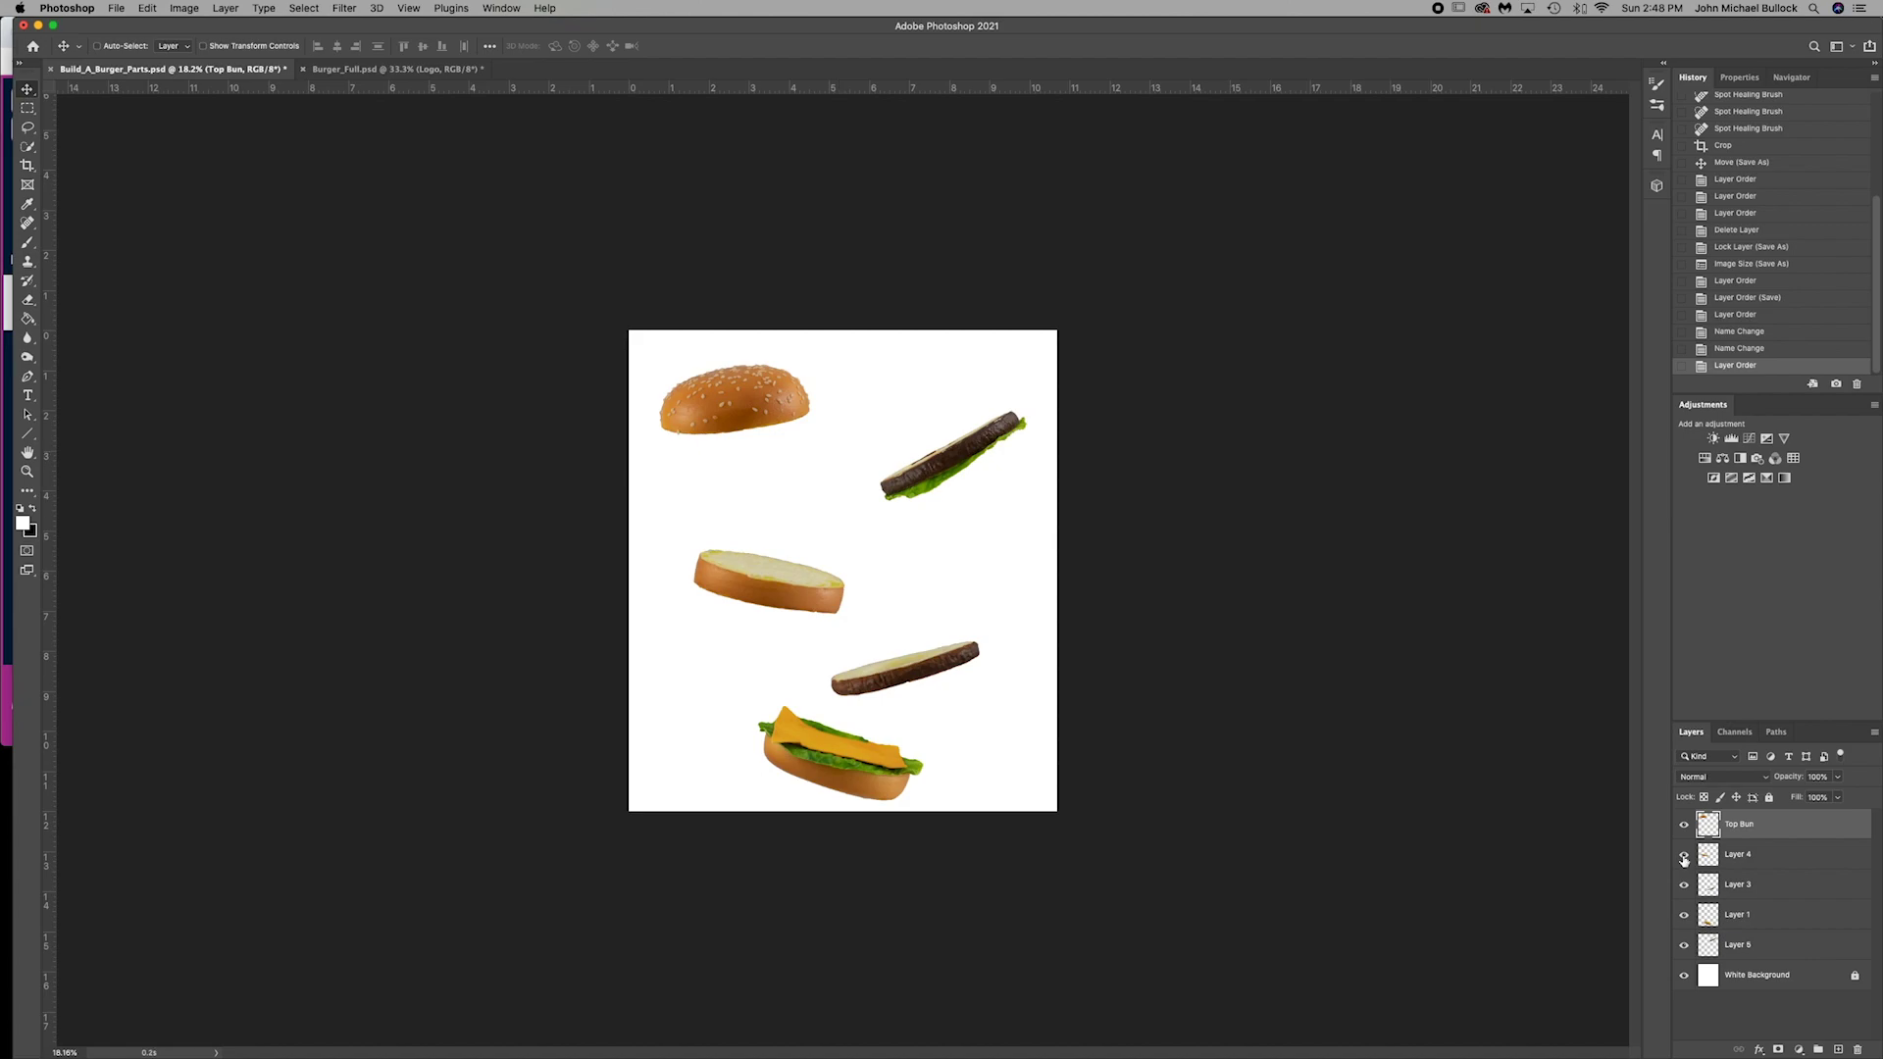
click(1736, 859)
double_click(1735, 856)
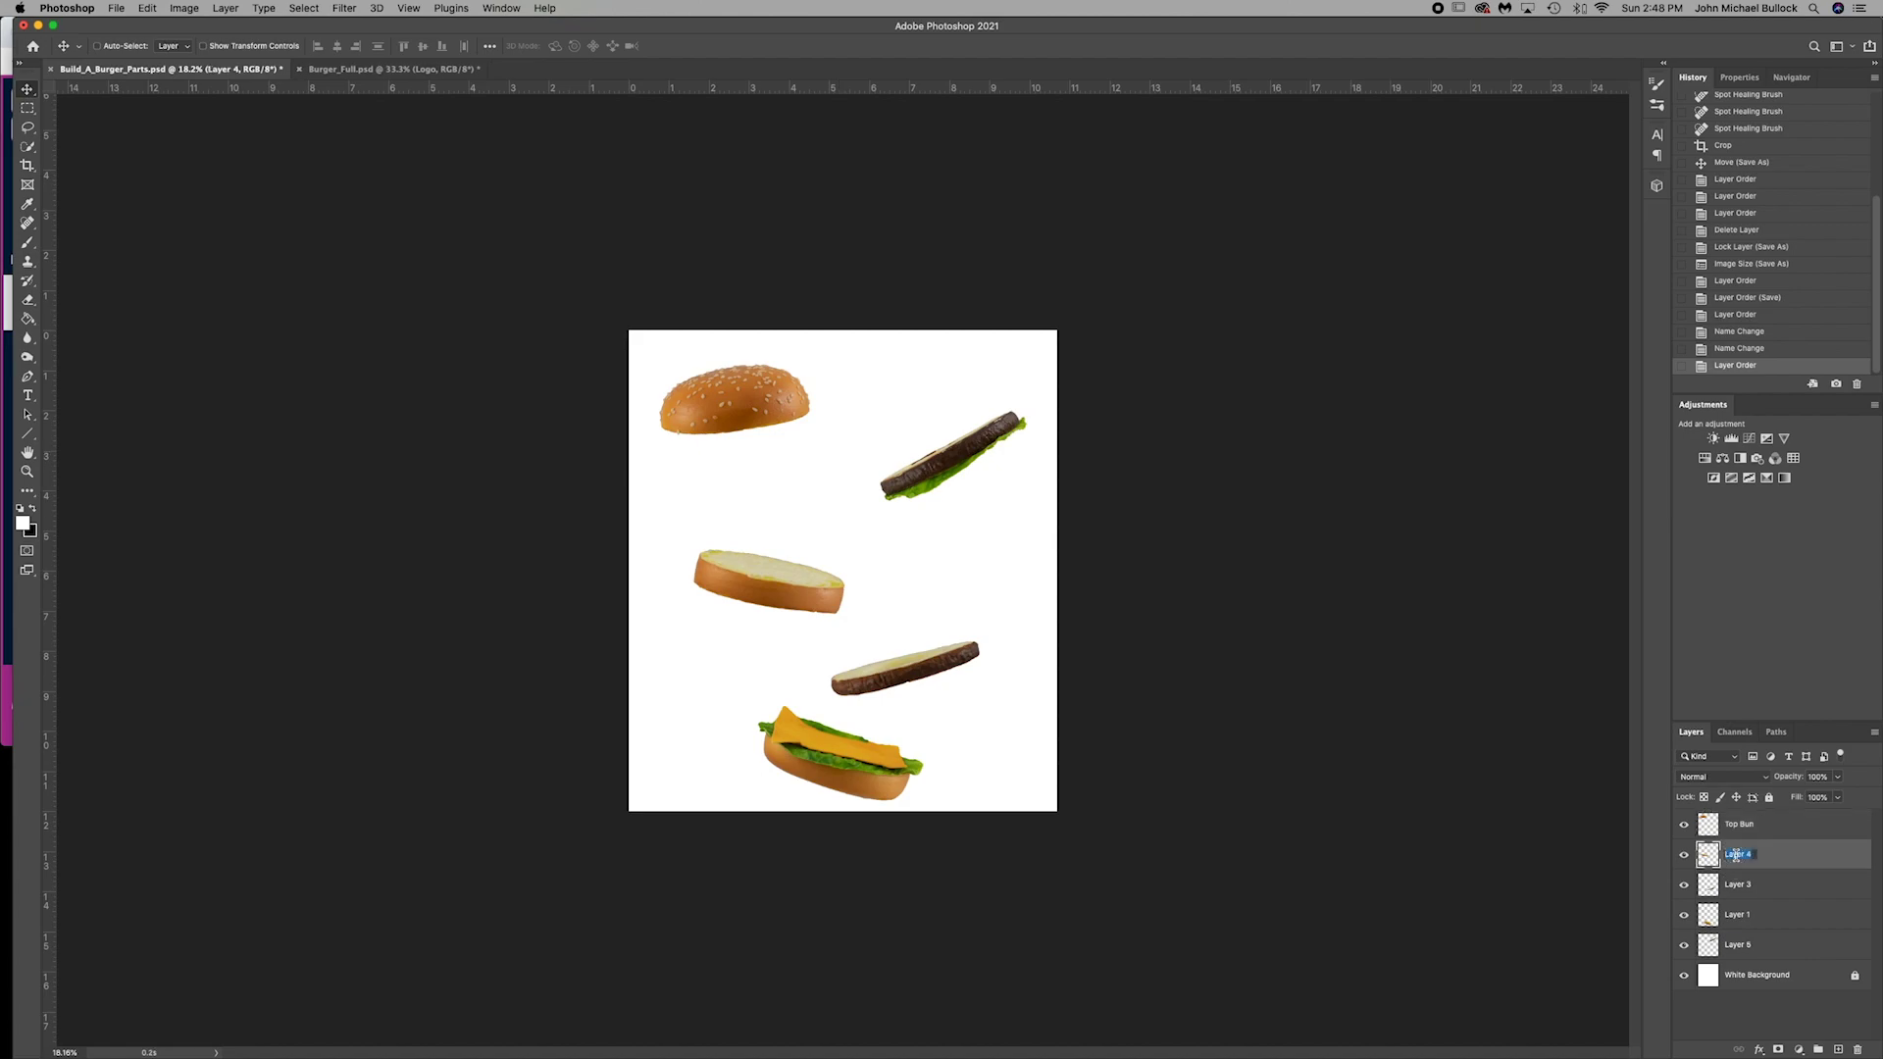
text(Middle Bun)
click(1736, 914)
double_click(1736, 914)
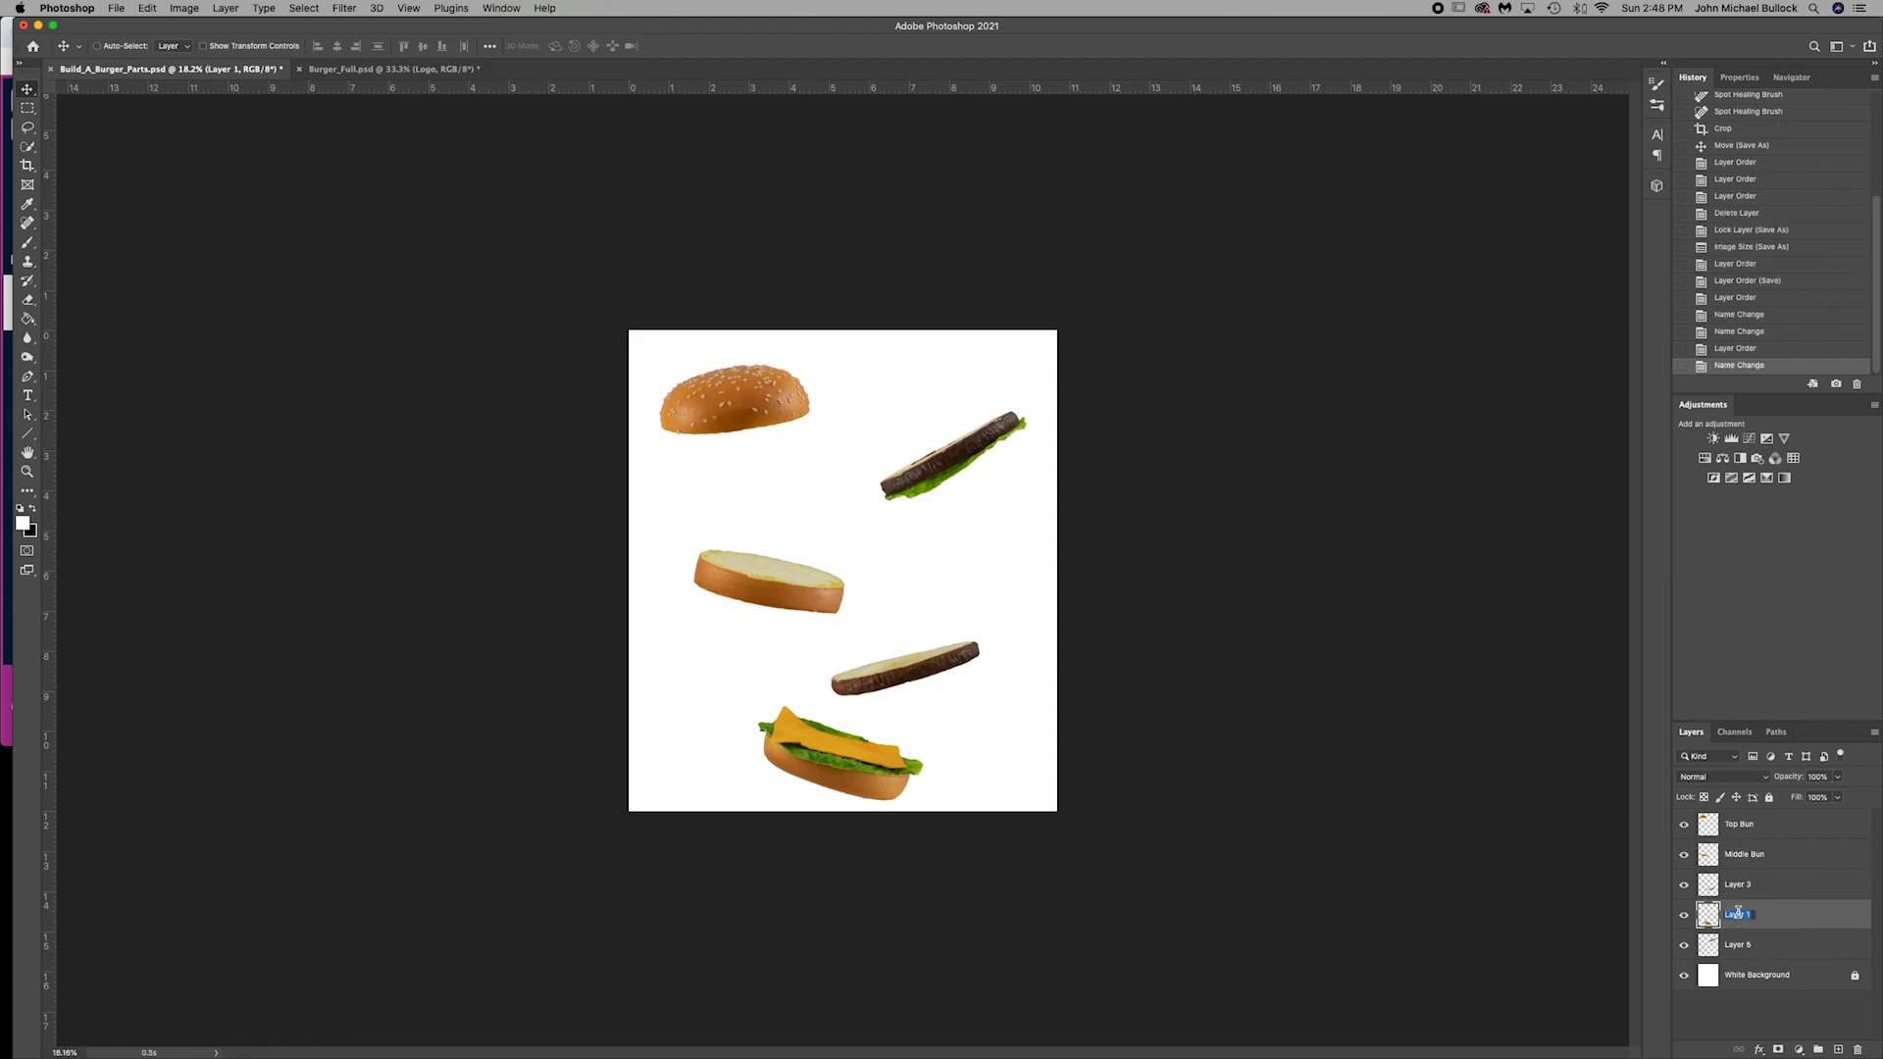
text(Bottom Bun)
key(Return)
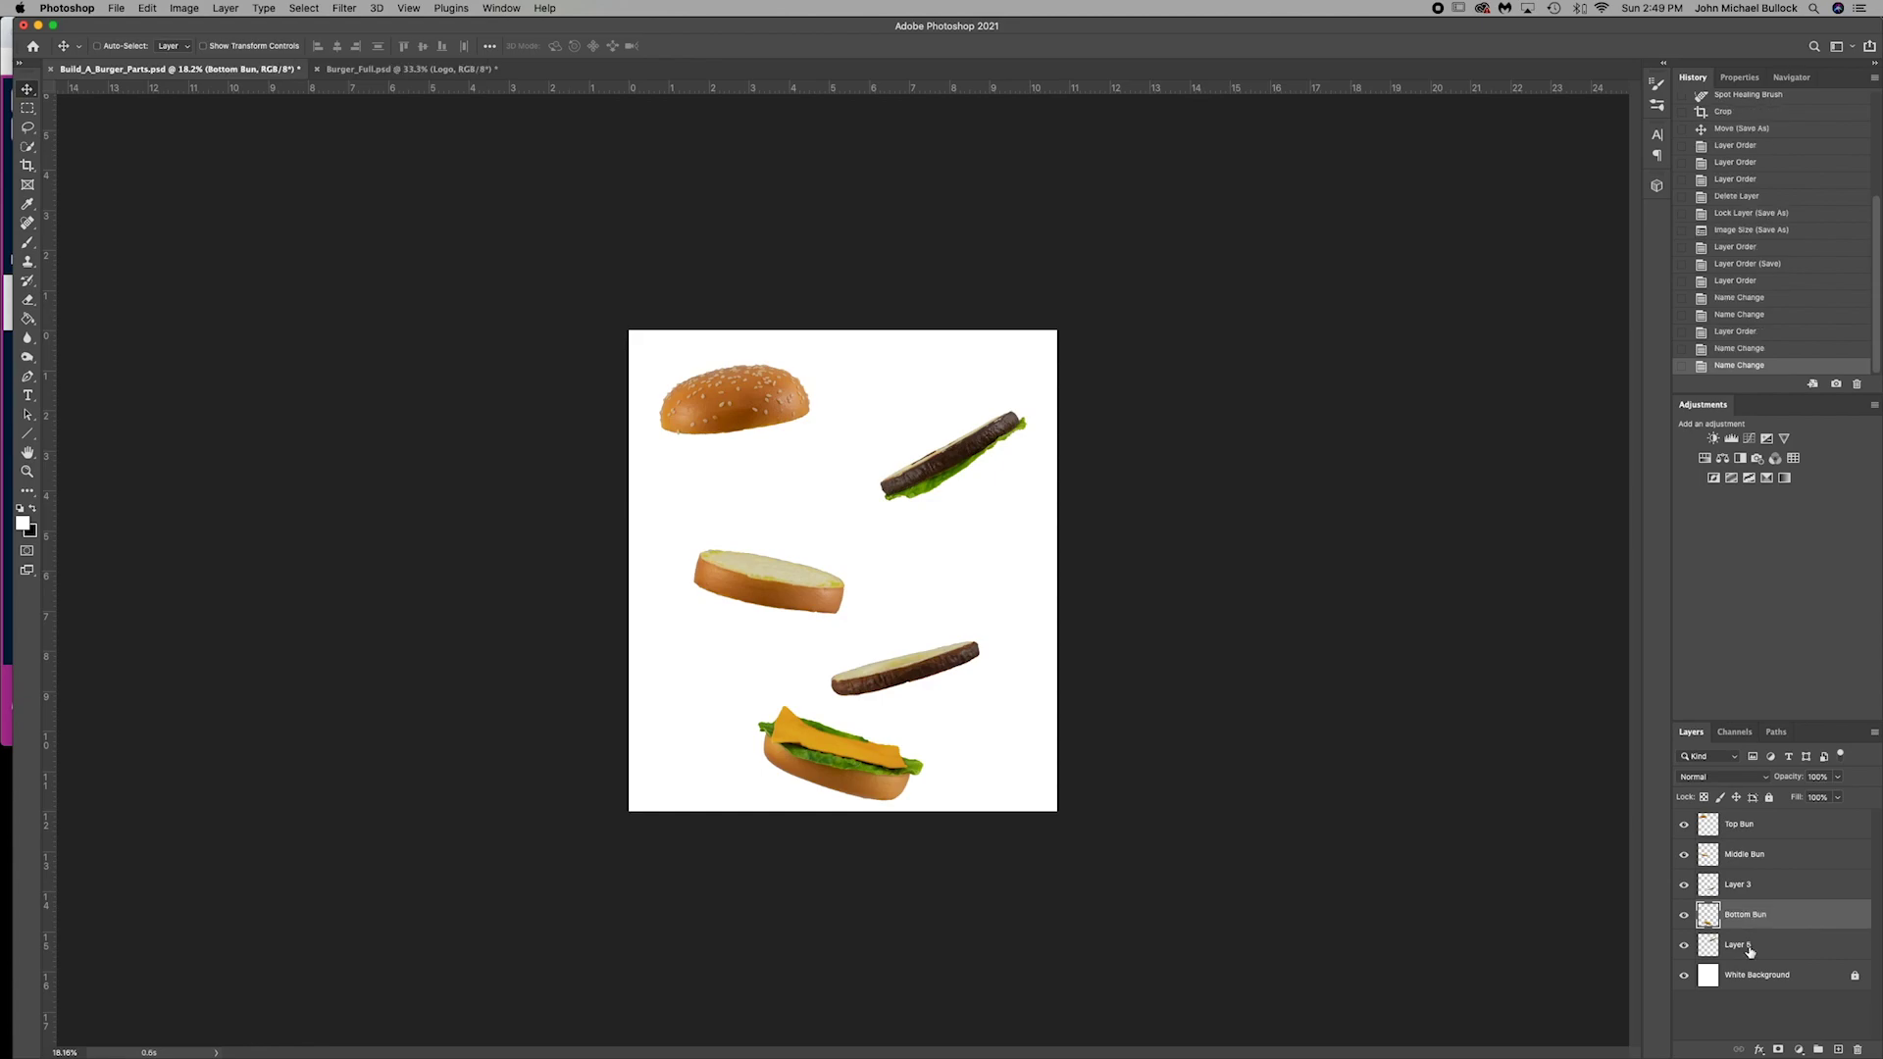
- Rename Layer 5 'Top Burger' below Top Bun, and Layer 3 'Bottom Buger'
double_click(1744, 947)
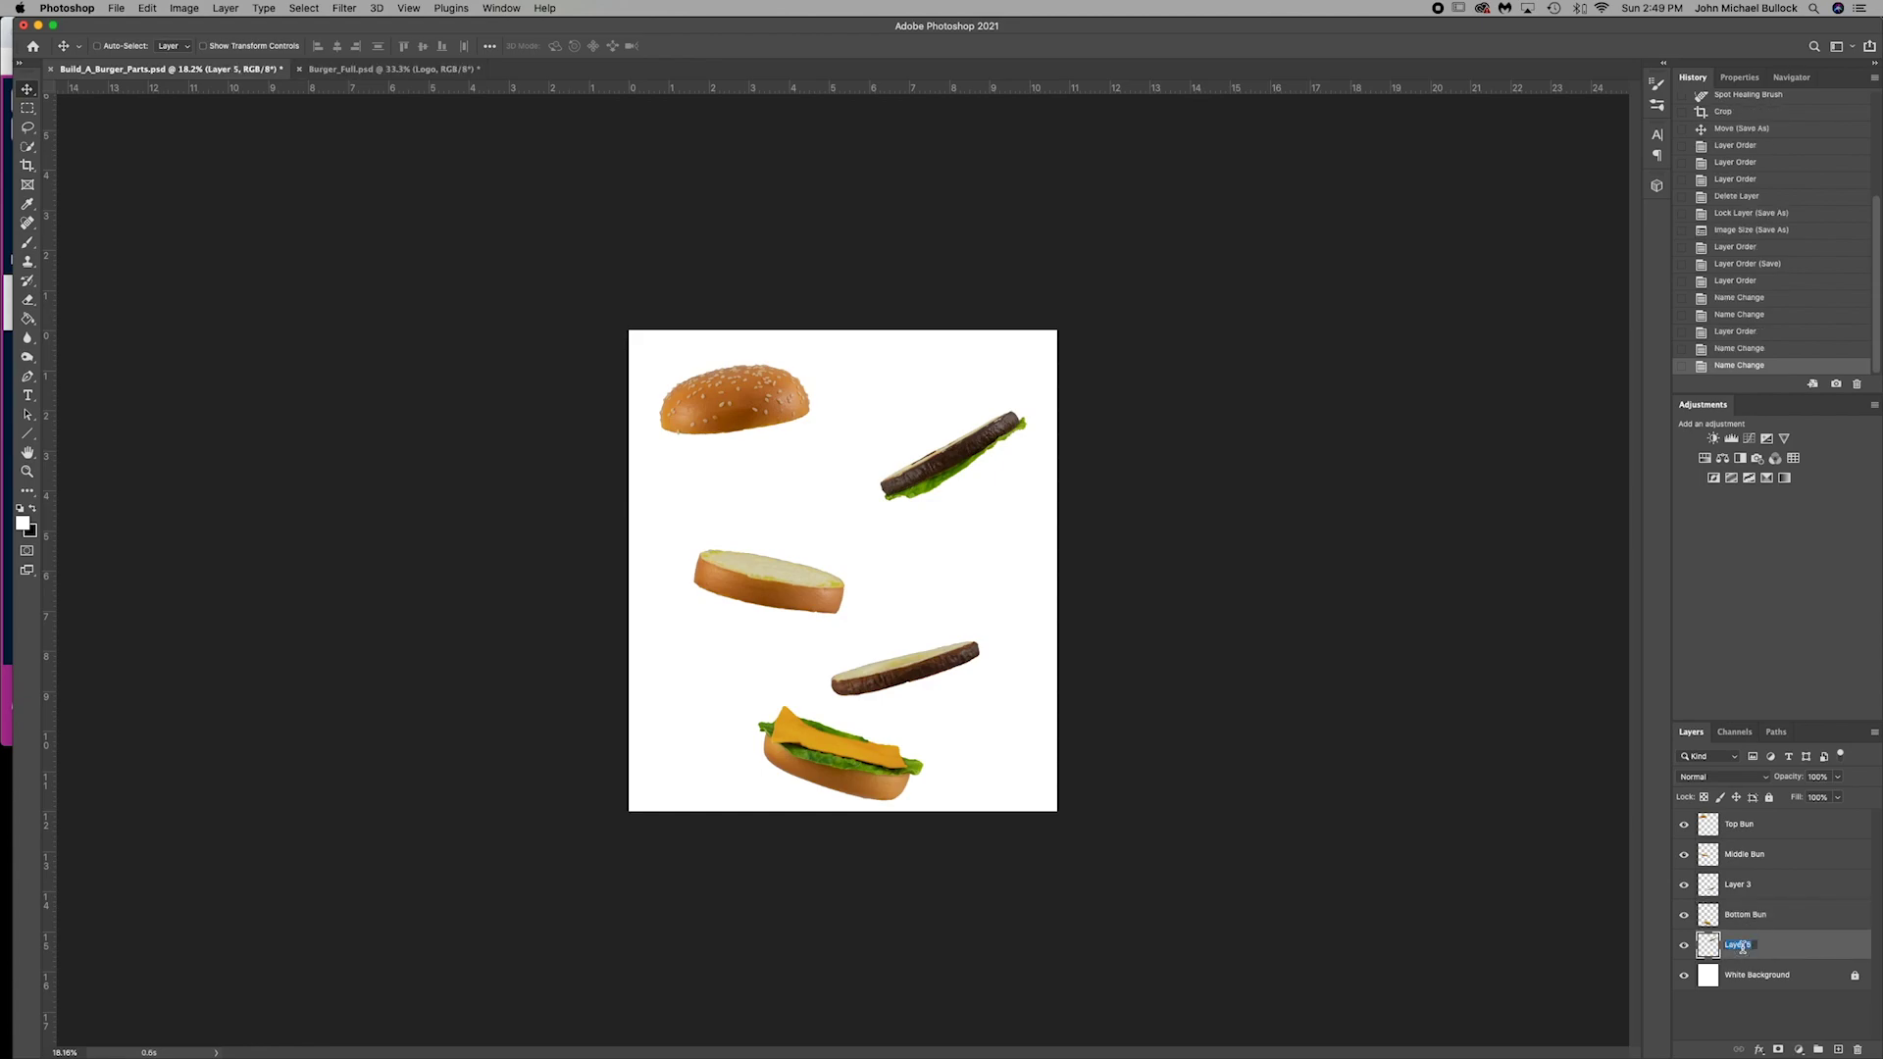
text(Top Burger)
key(Return)
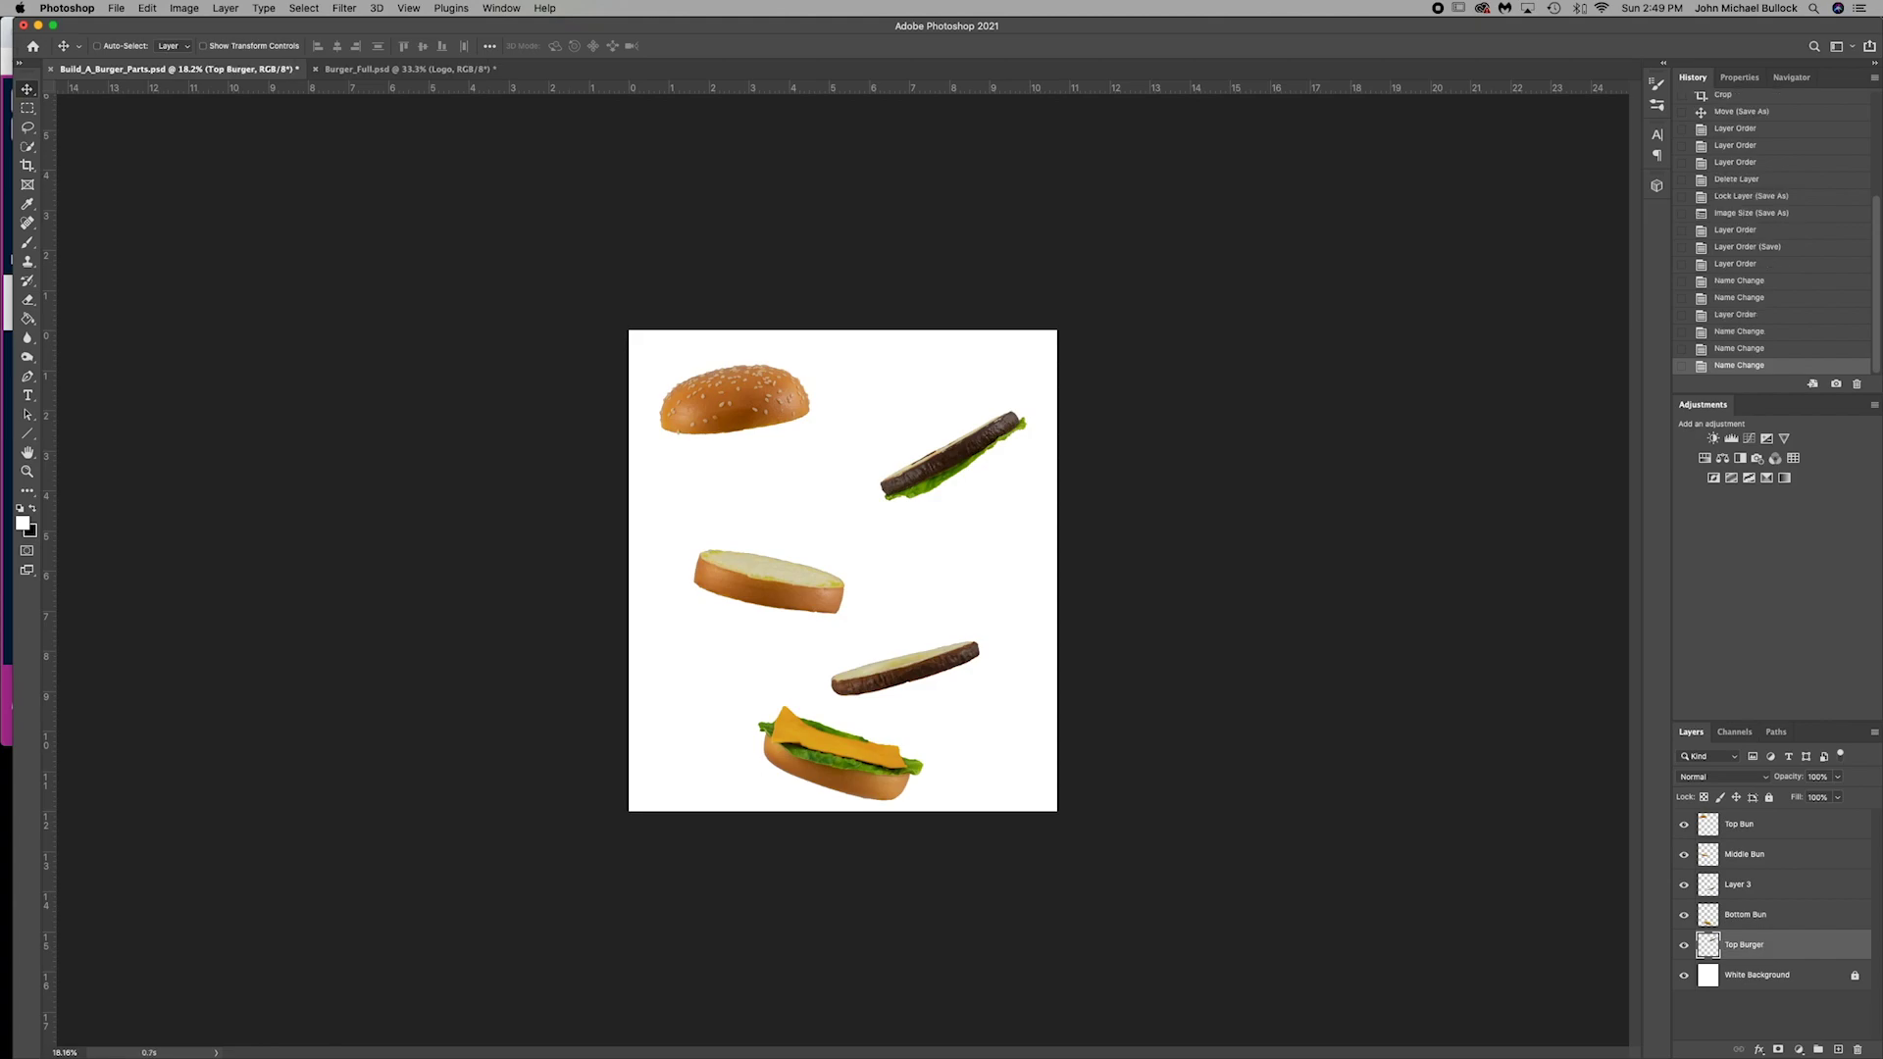
click(1774, 947)
drag(1774, 948, 1788, 850)
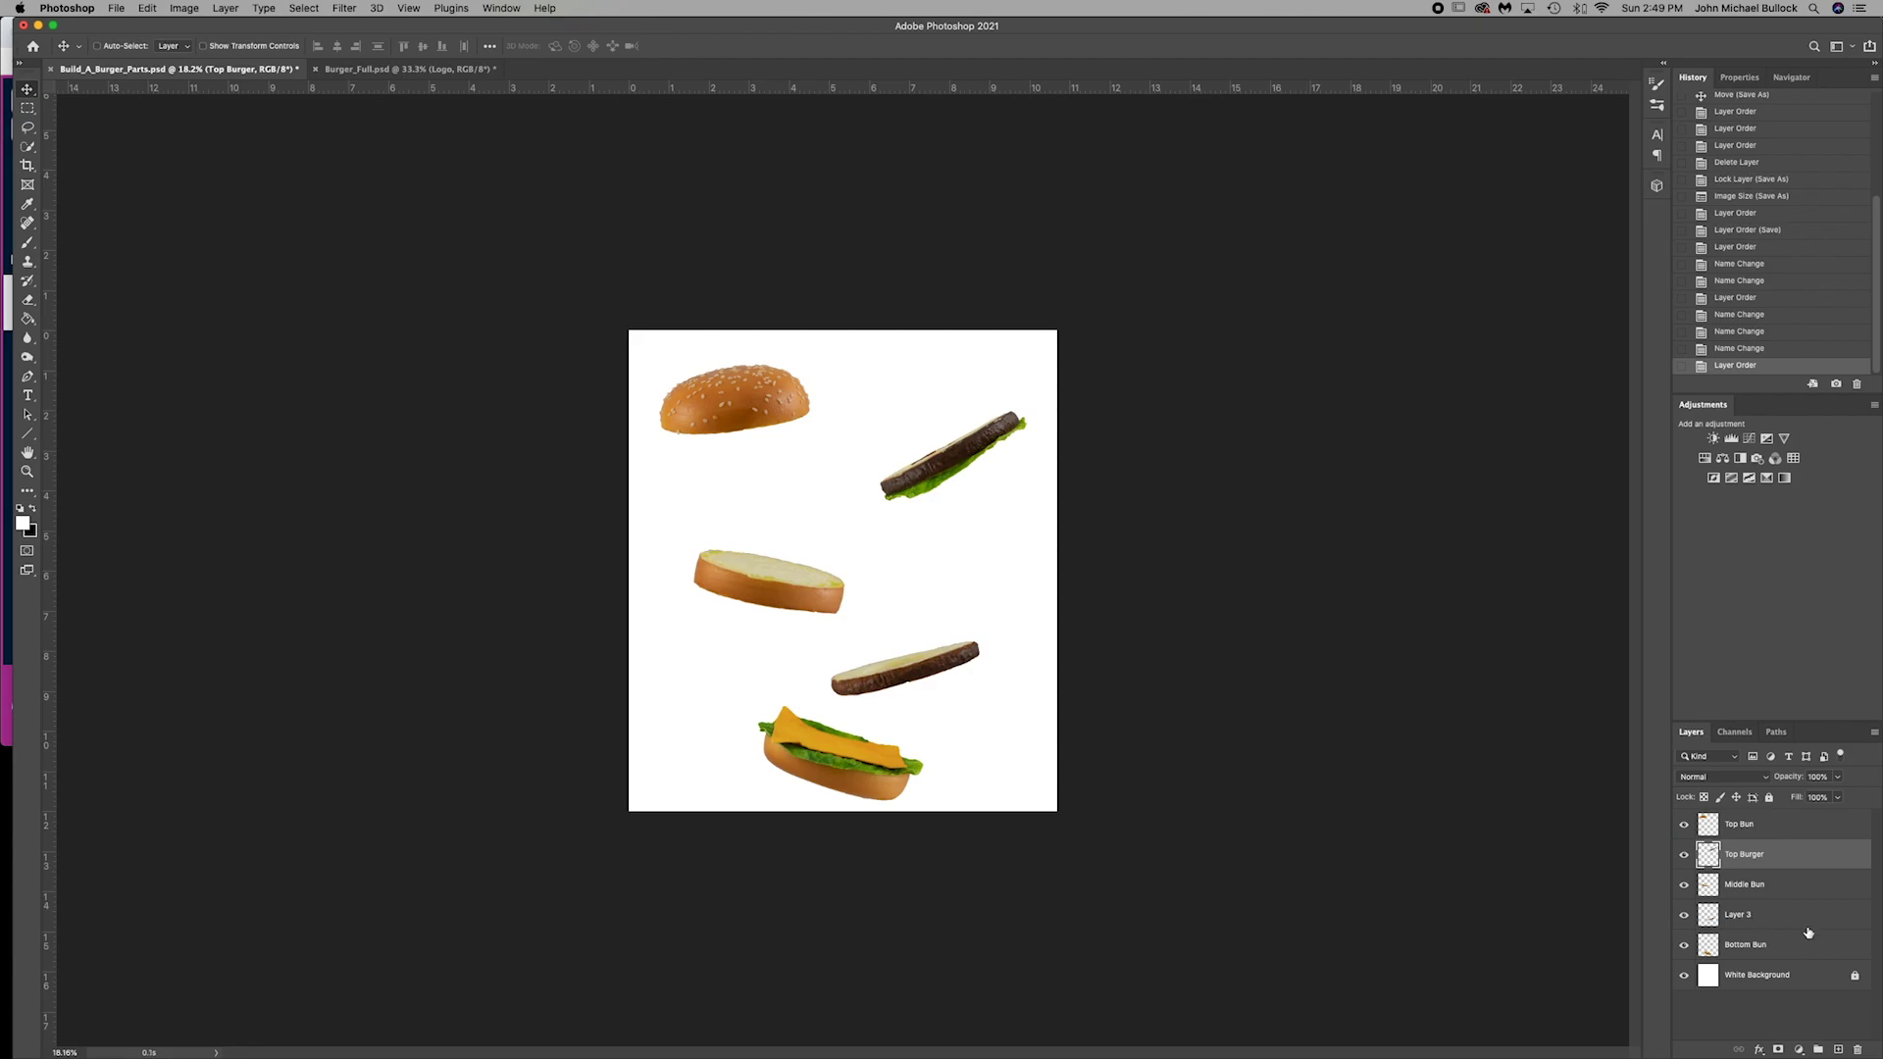
click(1765, 918)
double_click(1737, 916)
text(Bottom B)
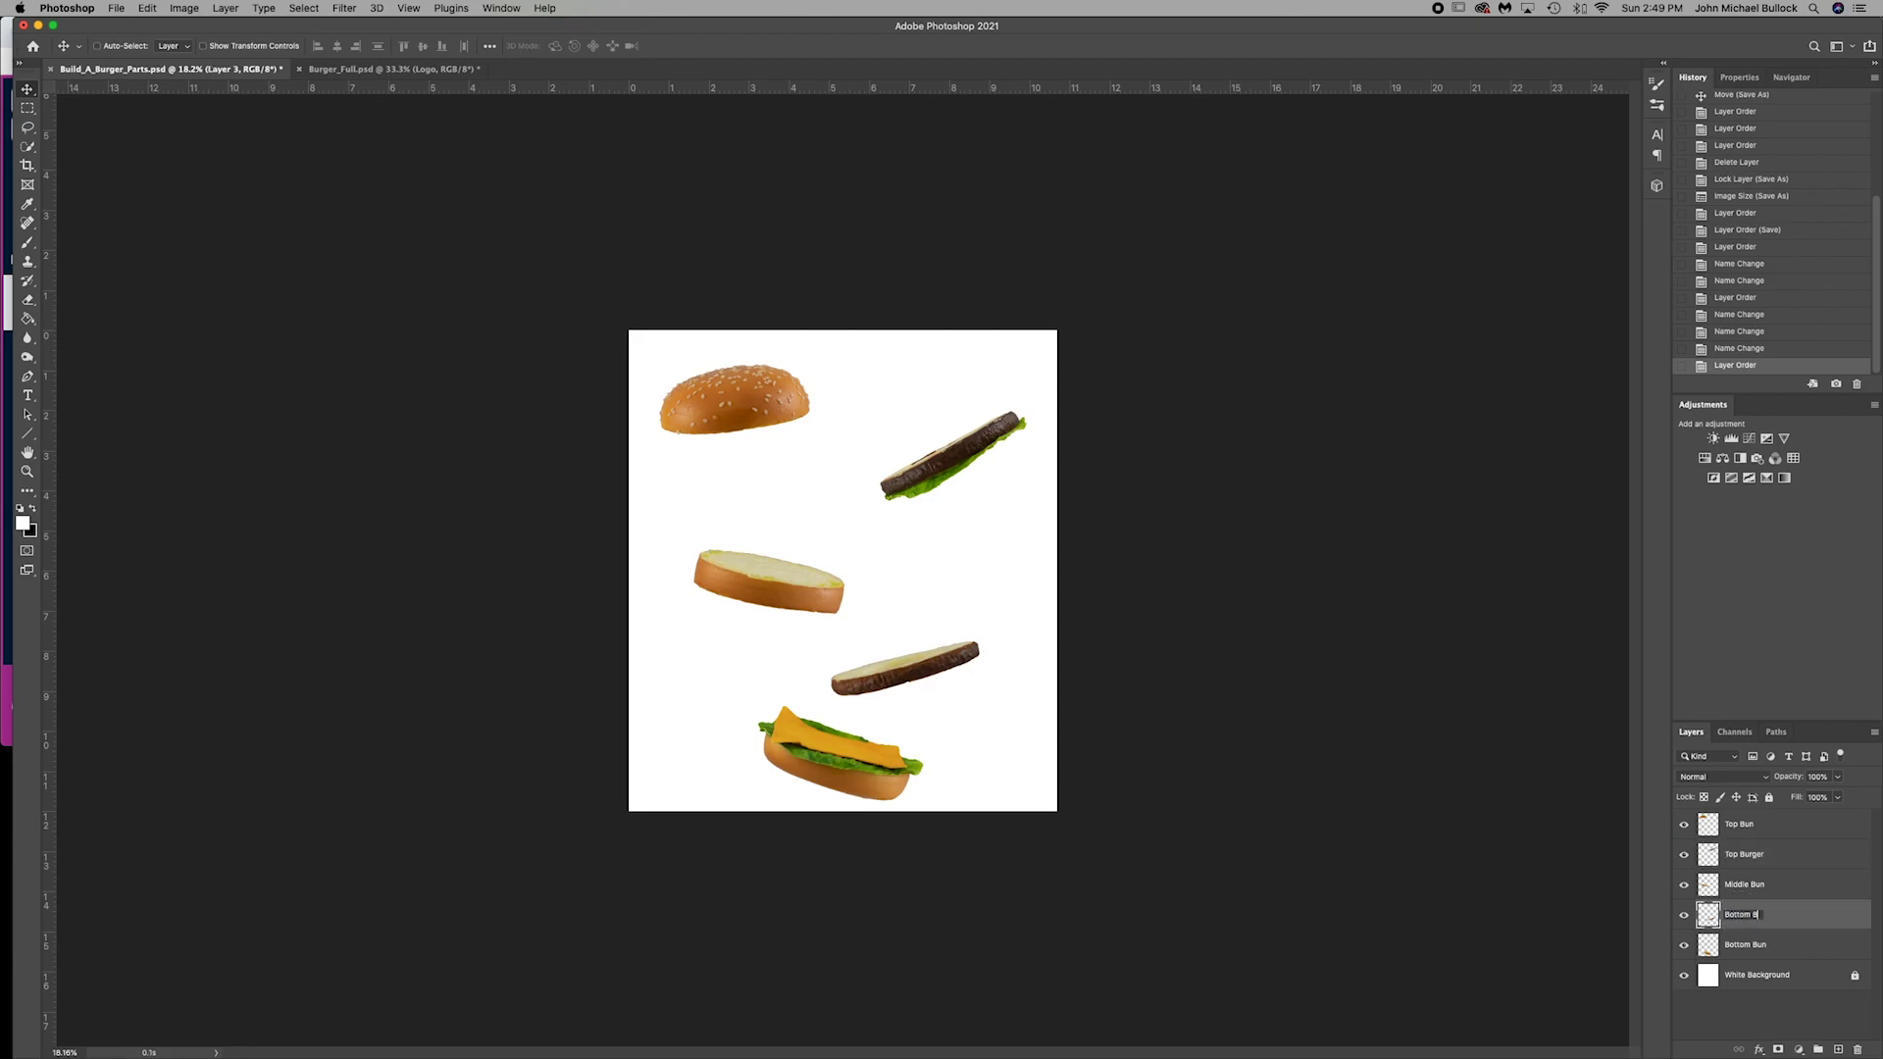
text(uger)
key(Return)
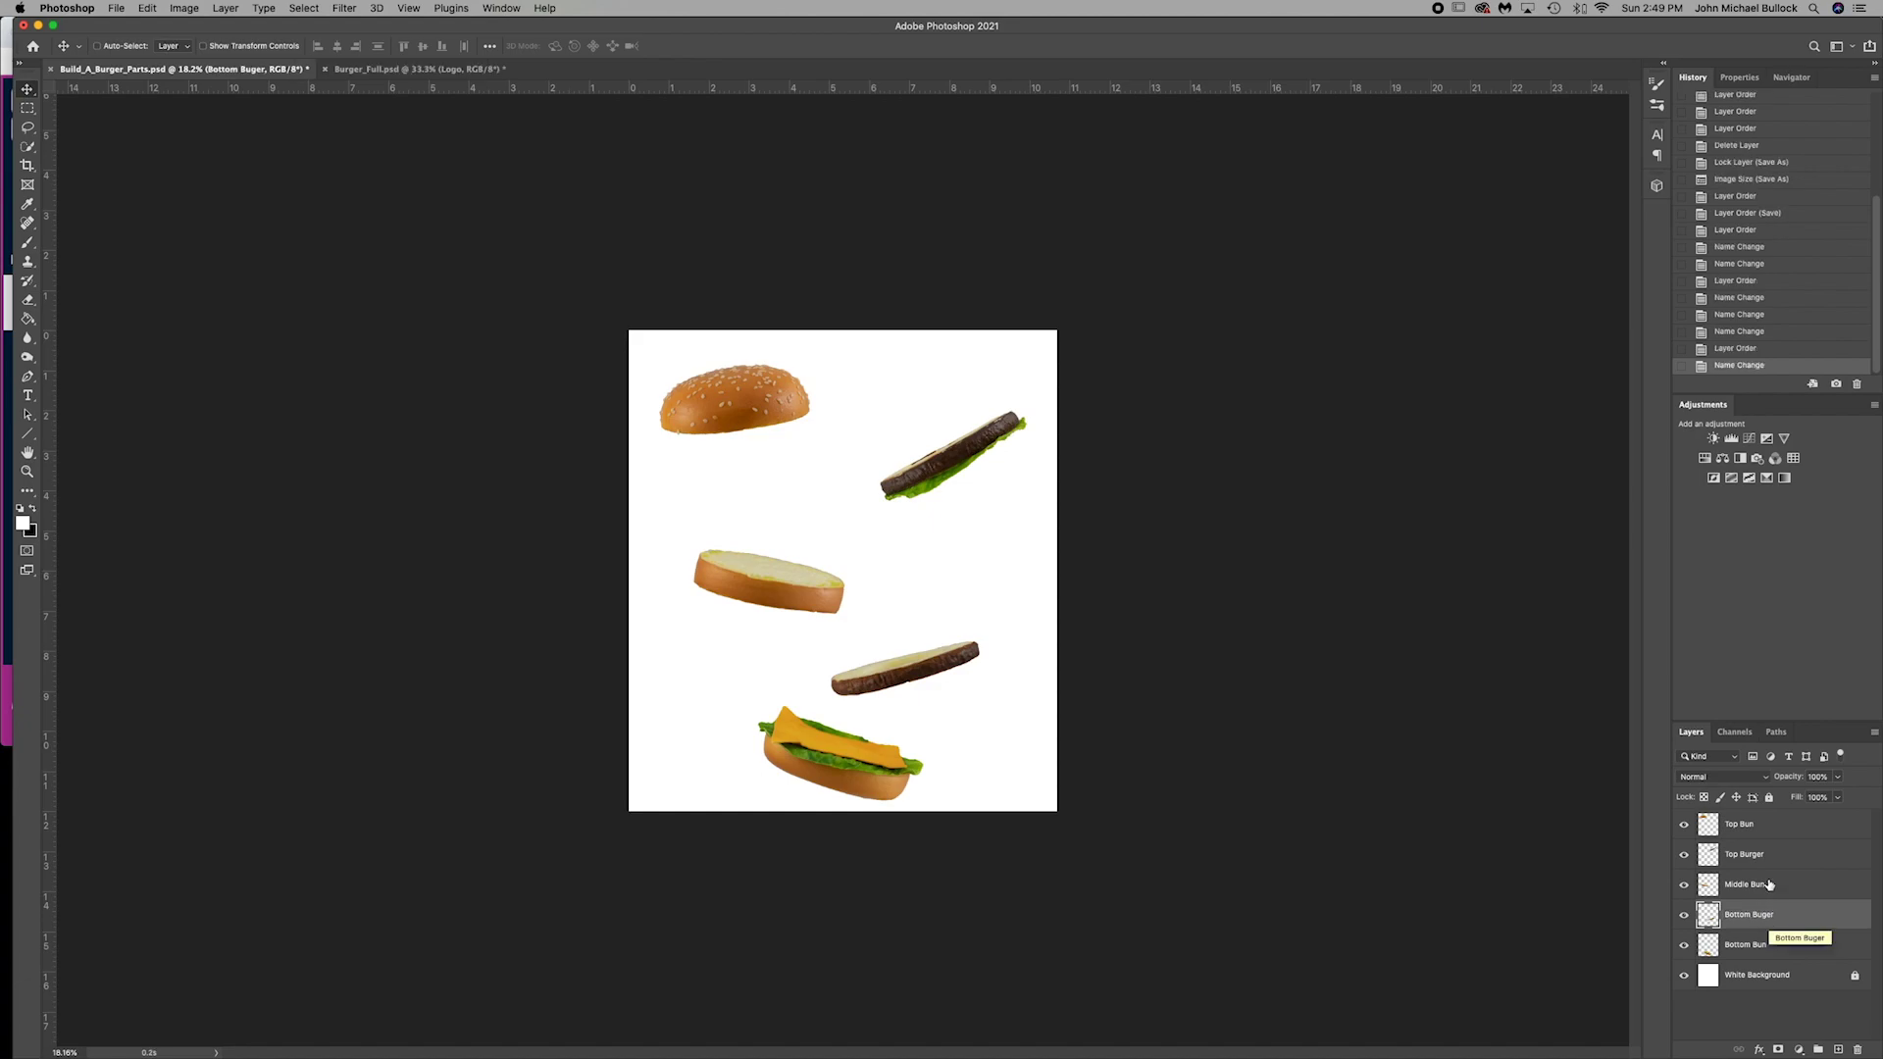
- Toggle each burger layer's visibility off and on to confirm its contents
click(1683, 827)
click(1683, 827)
click(1684, 855)
click(1683, 855)
click(1683, 885)
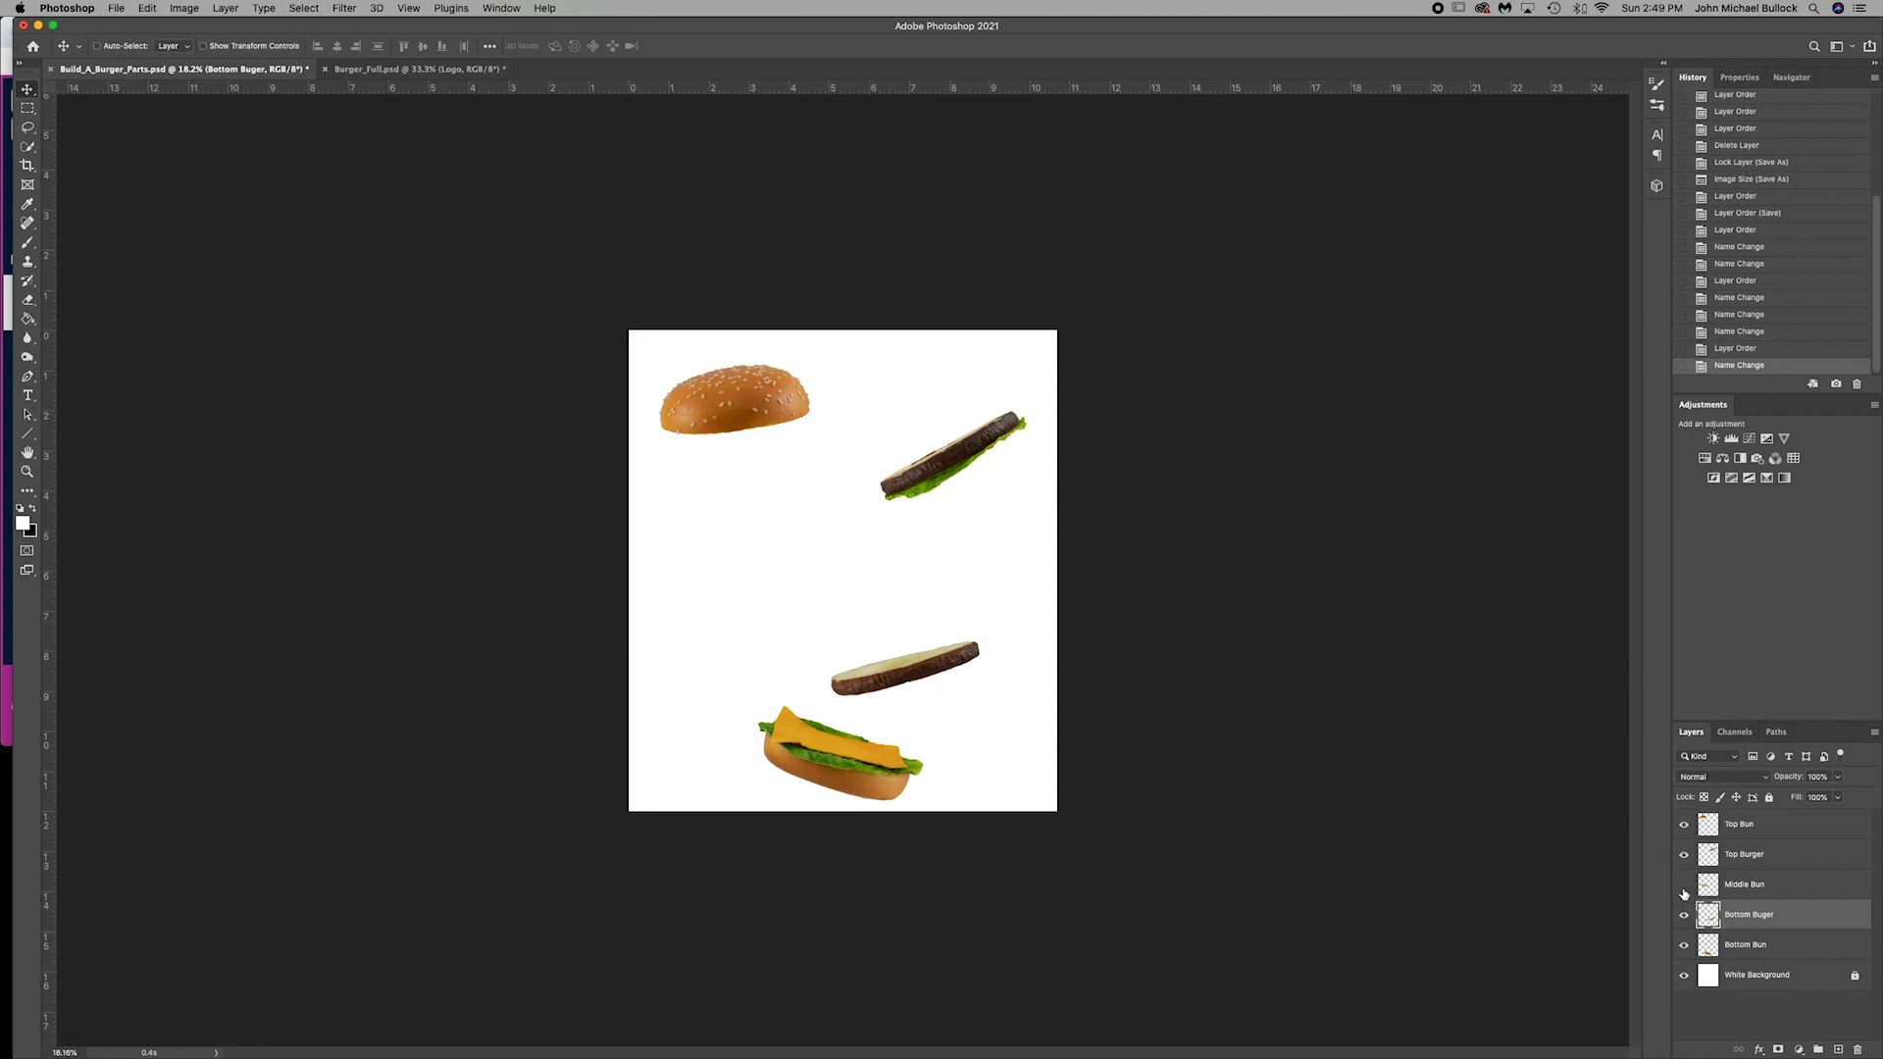
click(1684, 885)
click(1684, 915)
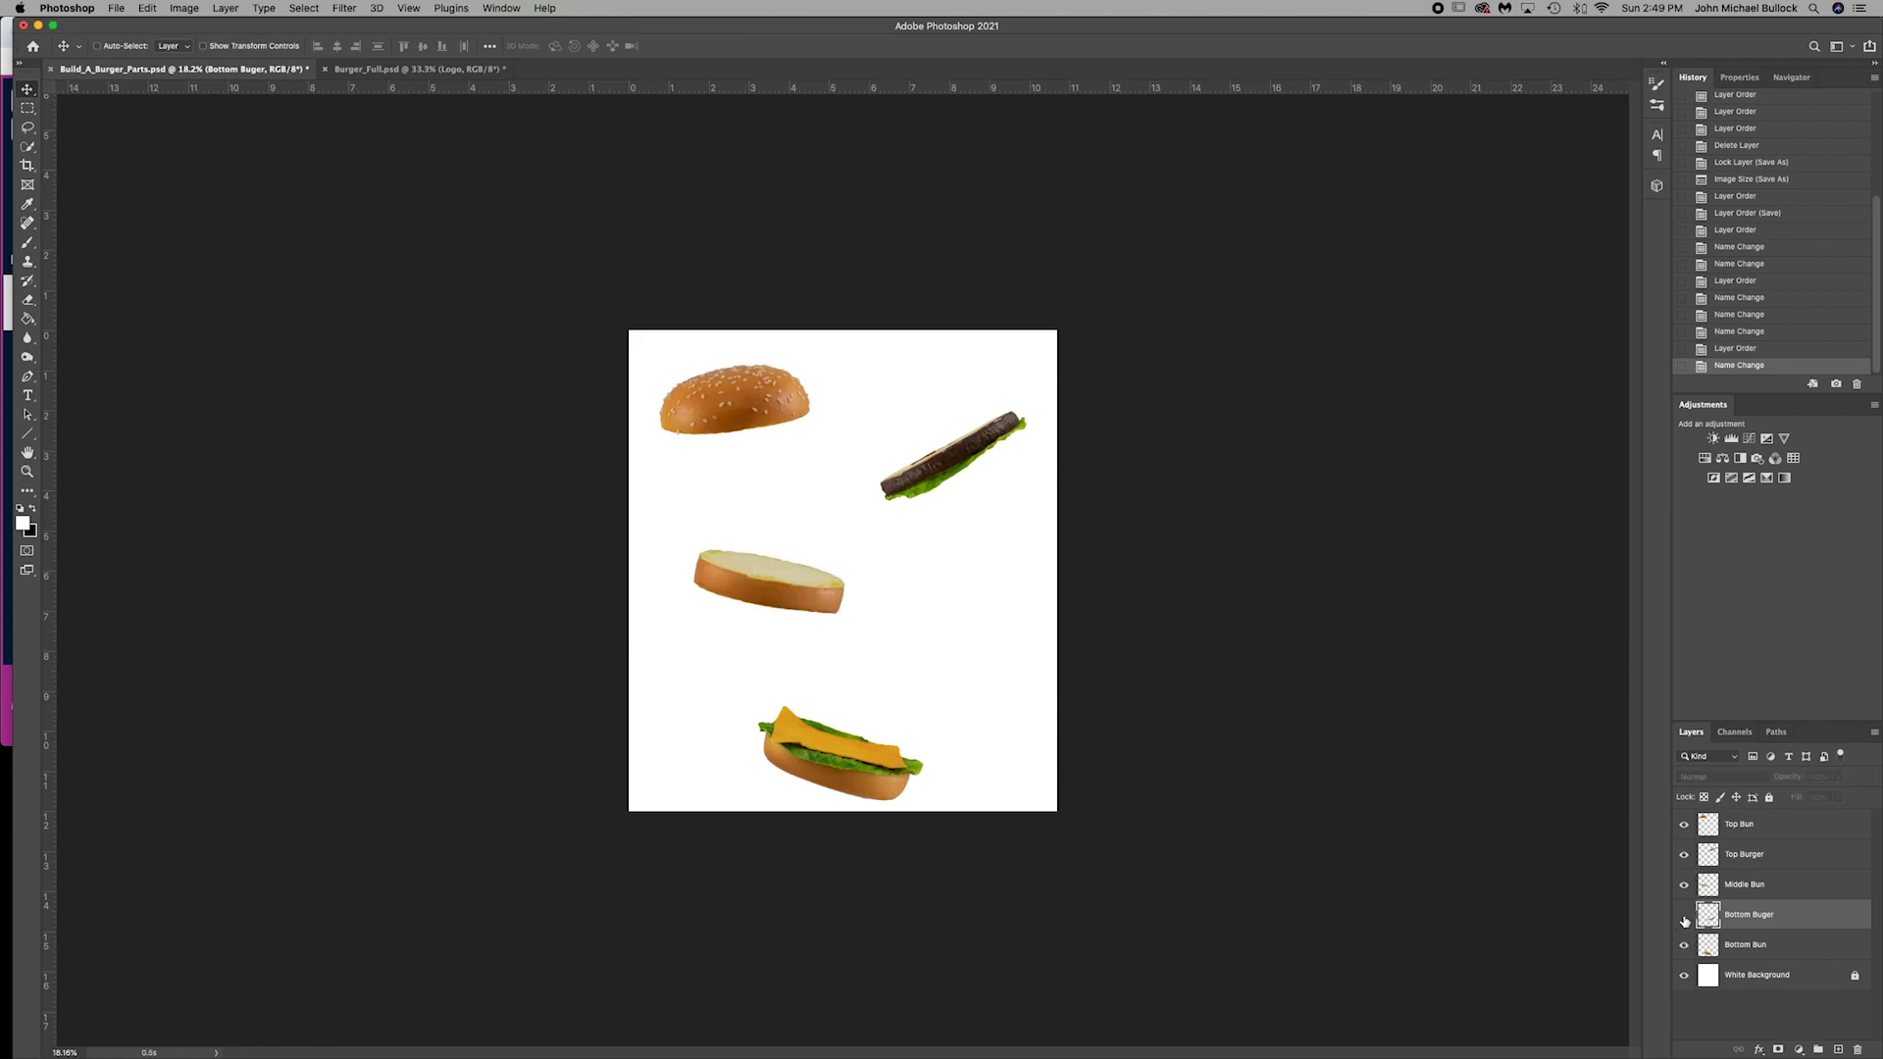
click(1683, 915)
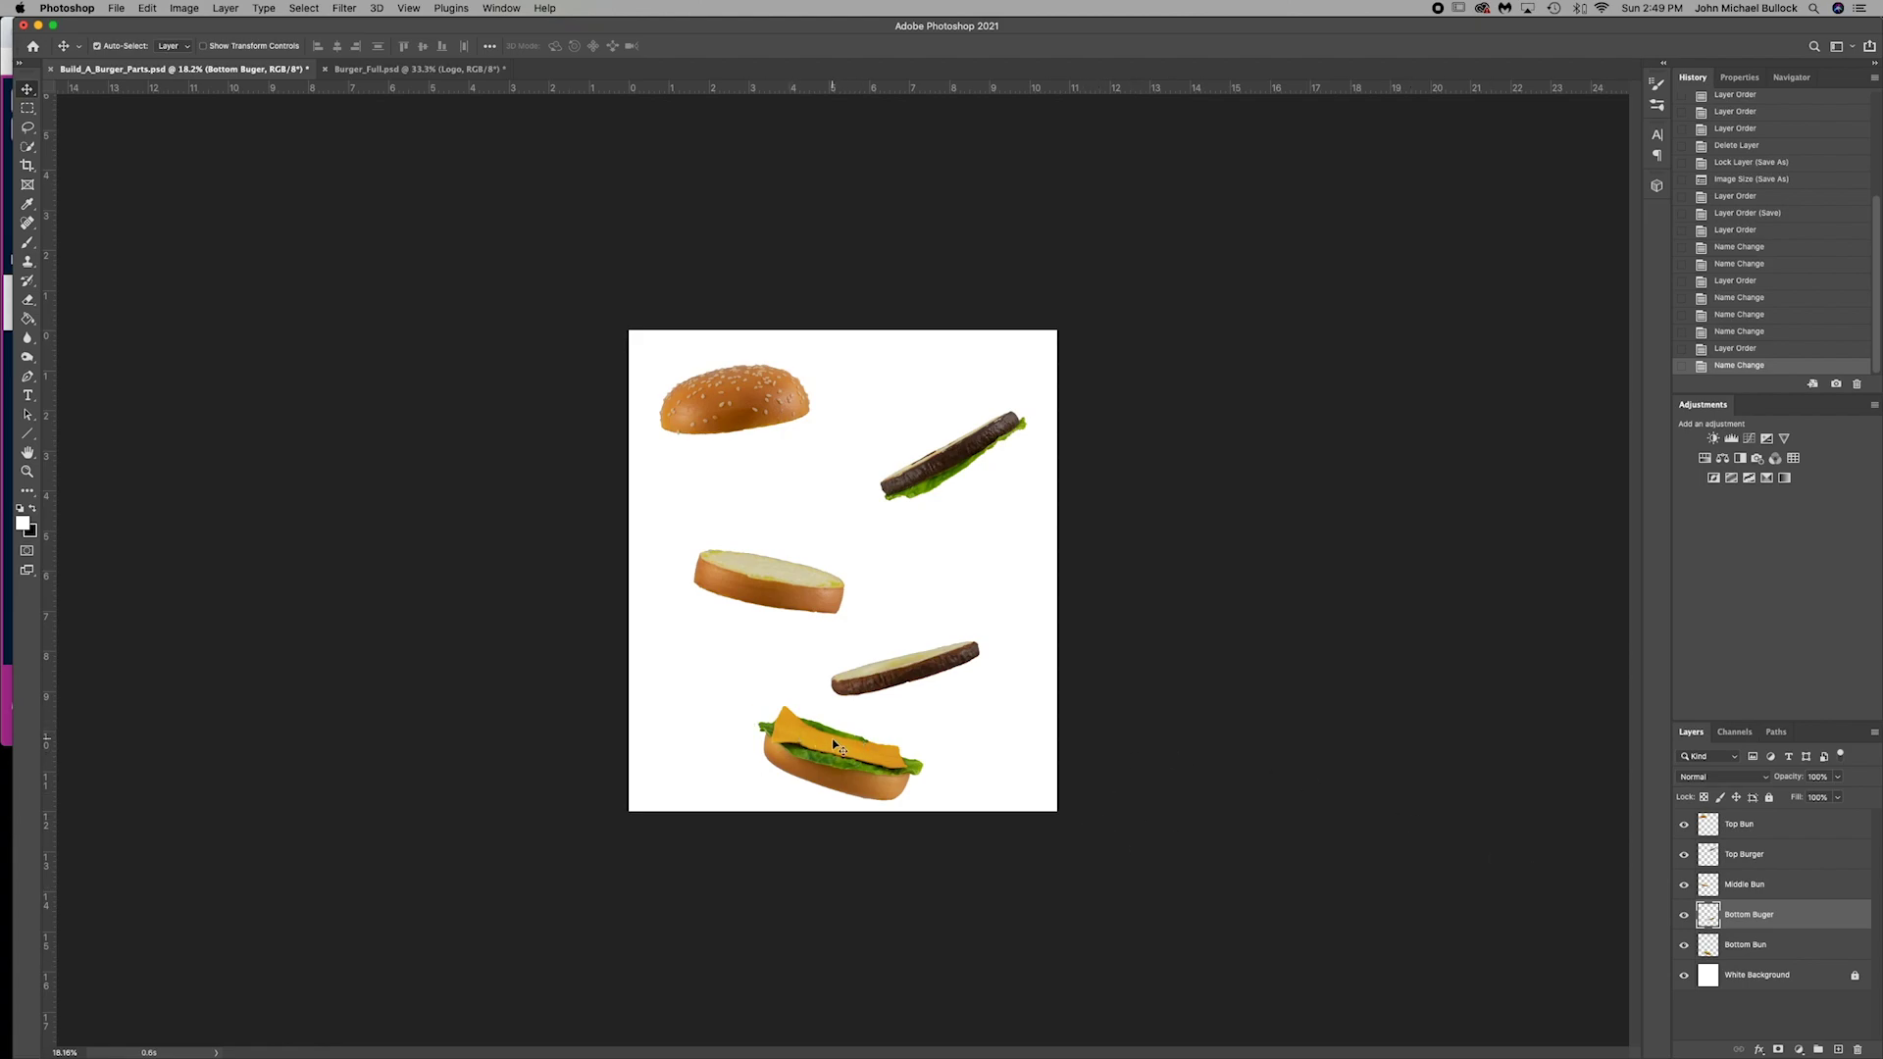
- Zoom in on the lower burger parts and select the Bottom Bun layer from the canvas
key(ctrl+equal)
key(ctrl+equal)
key(ctrl+equal)
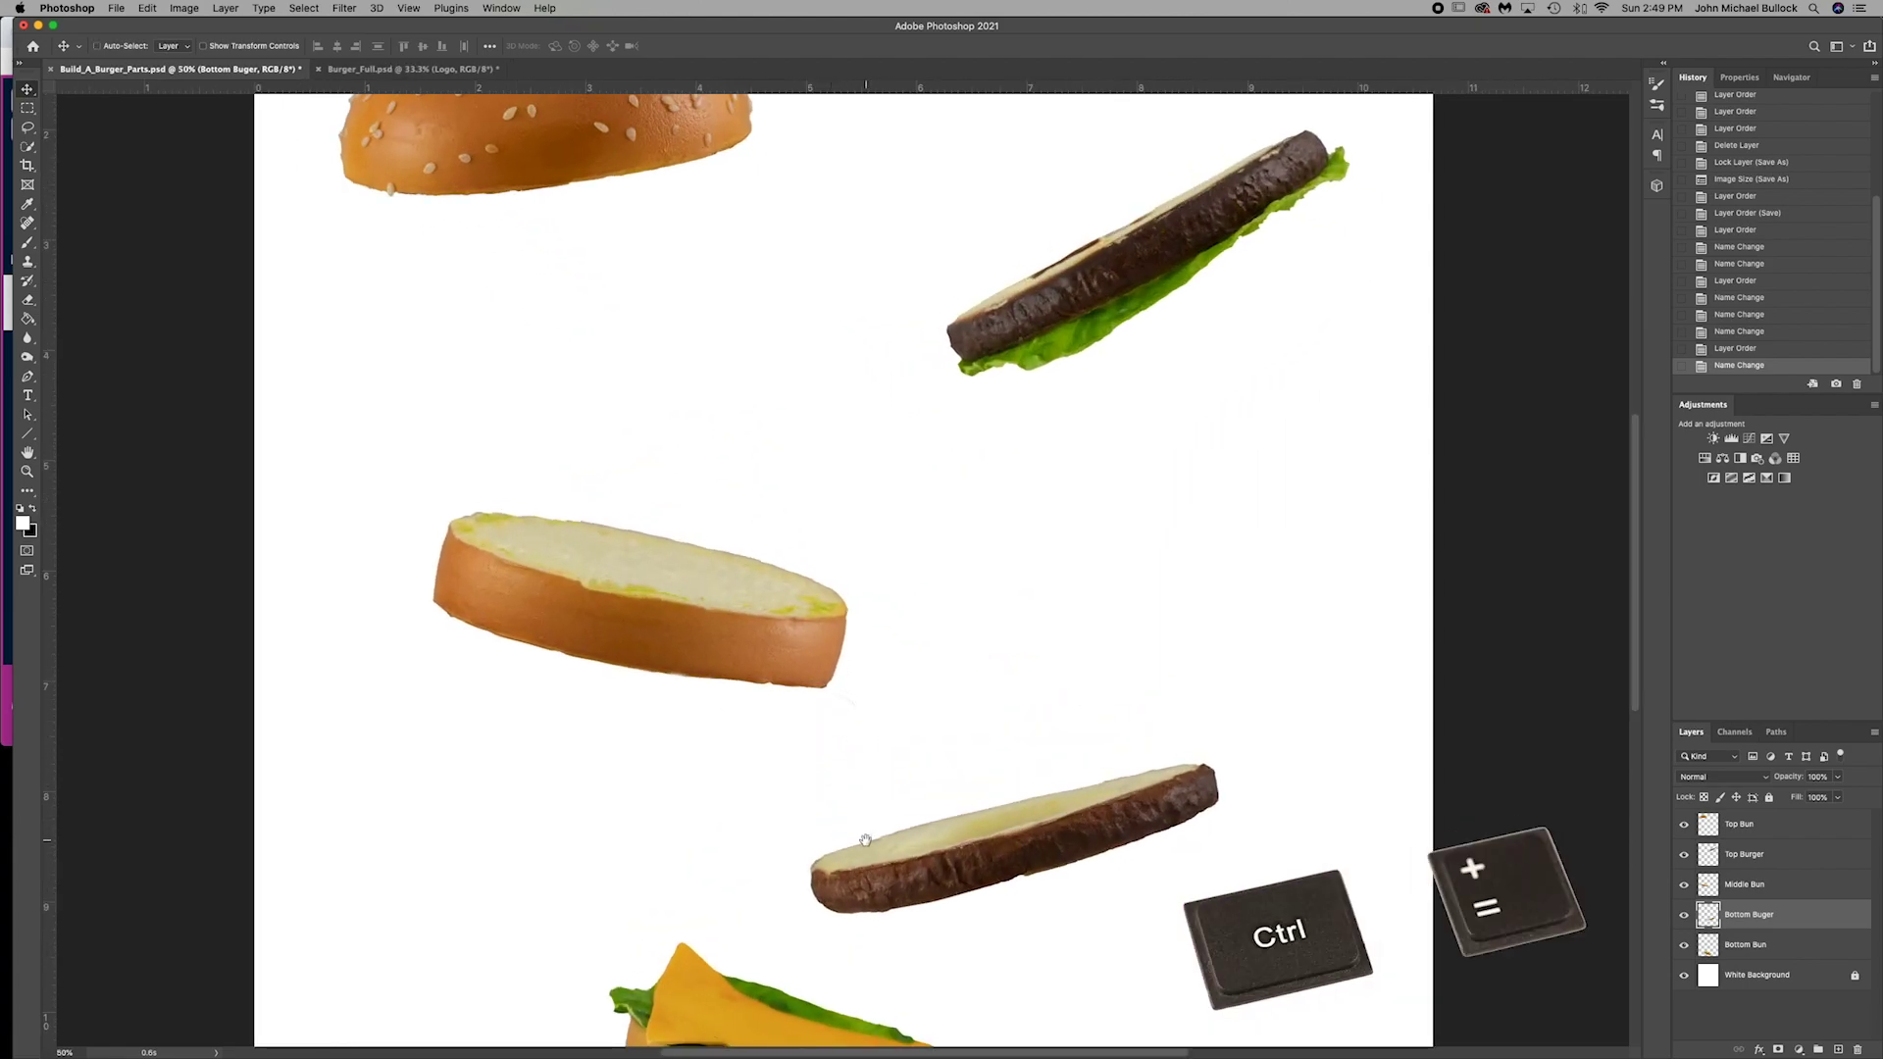
drag(865, 839, 896, 505)
key(alt+bracketleft)
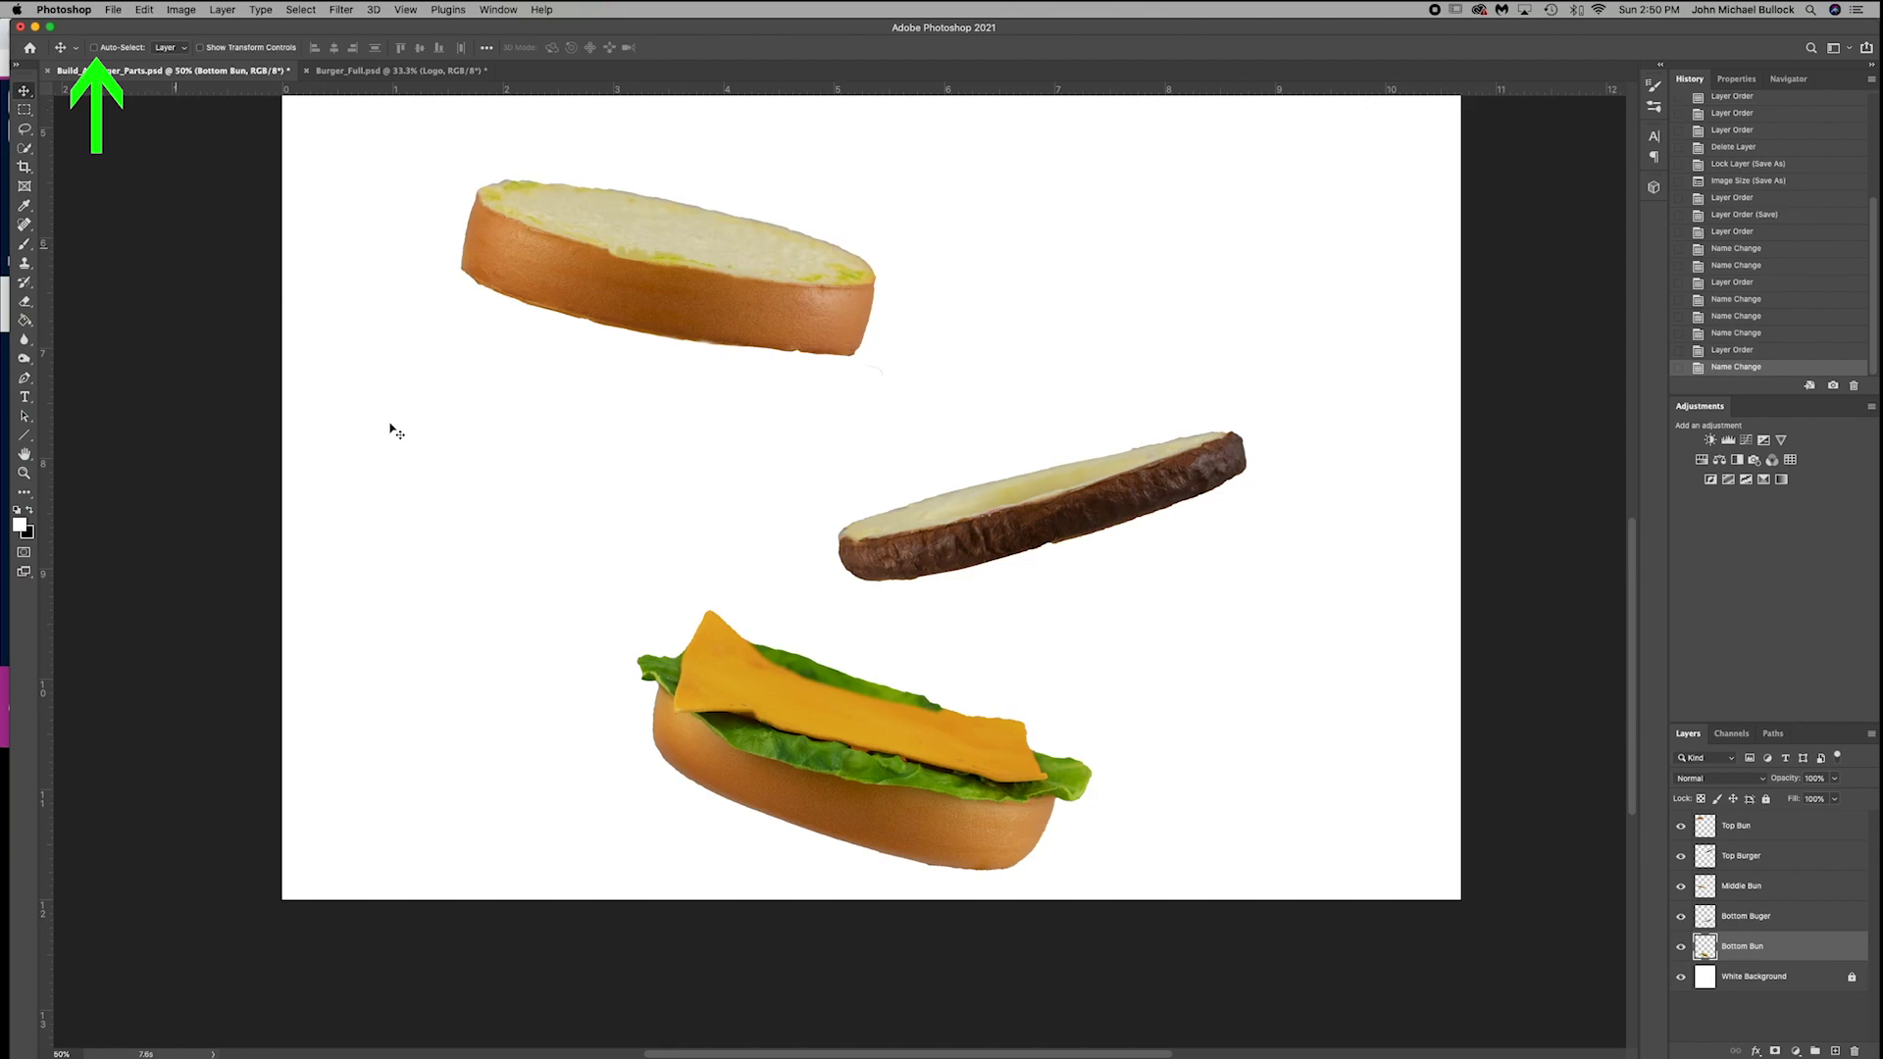
right_click(887, 781)
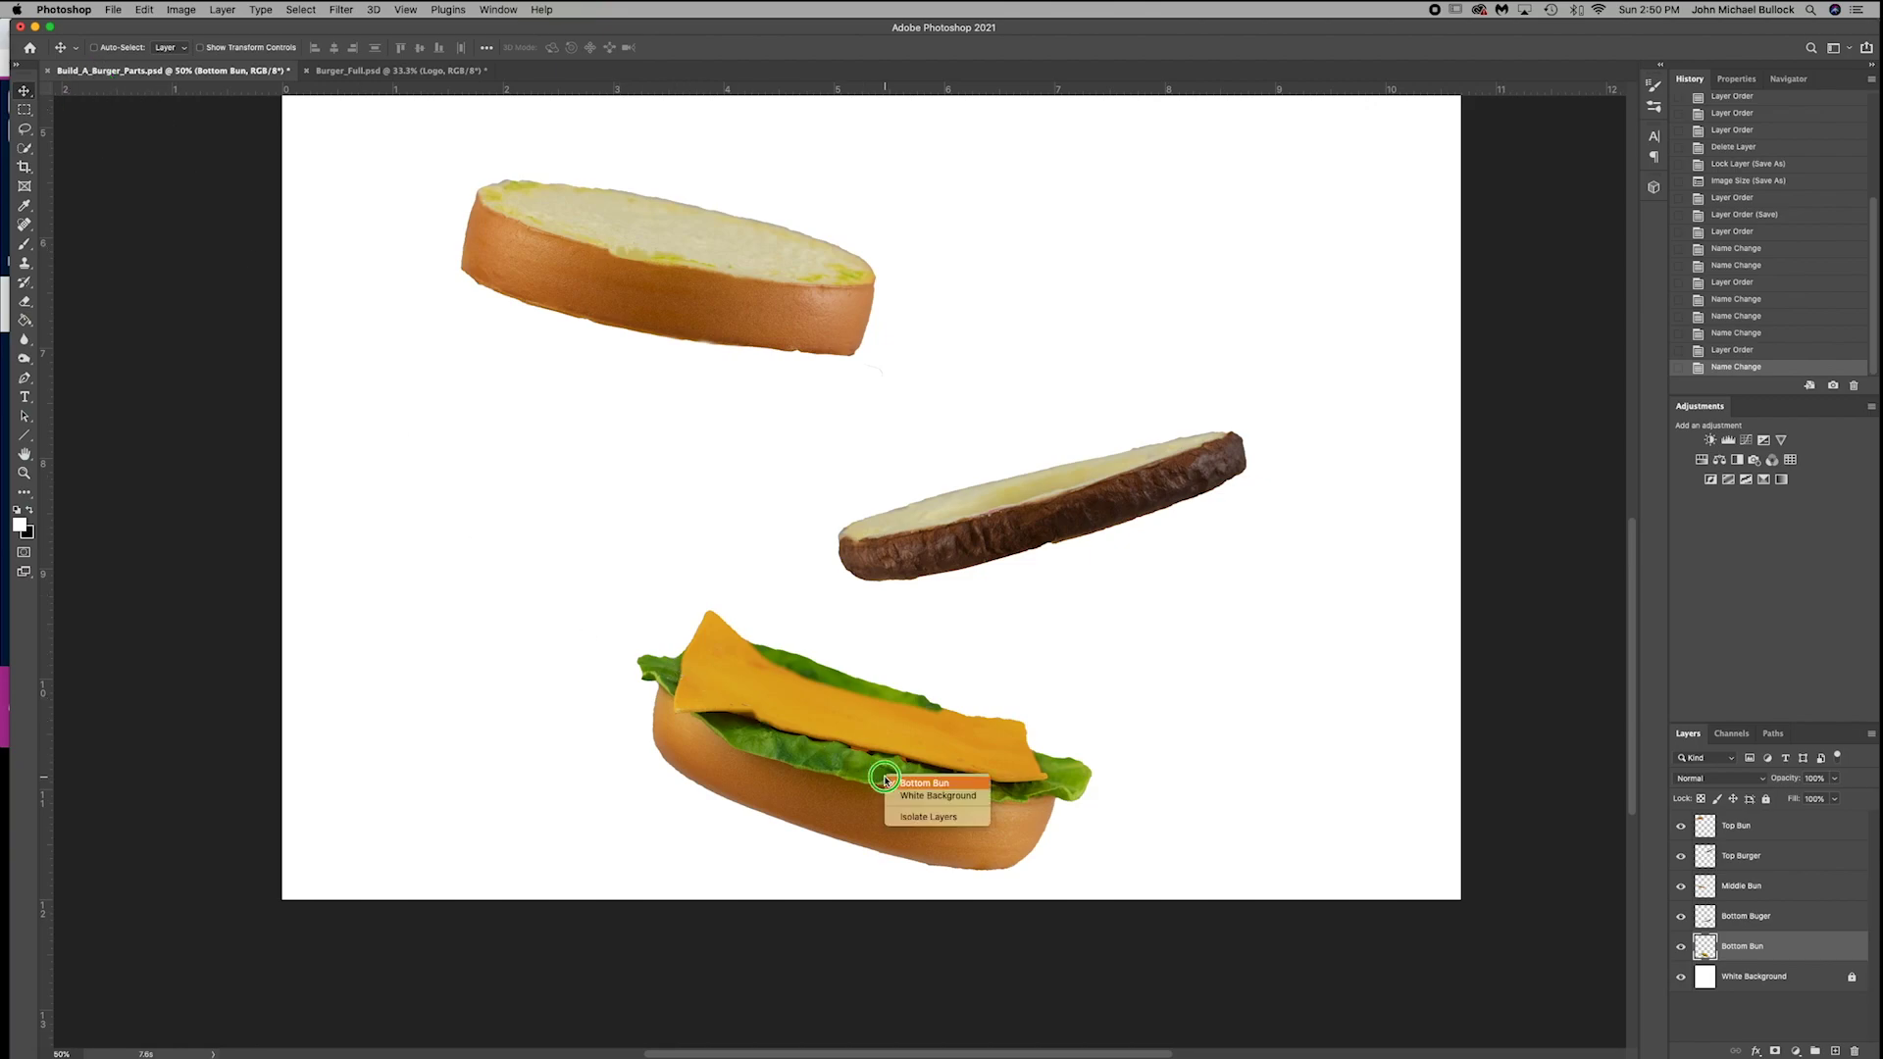
click(946, 785)
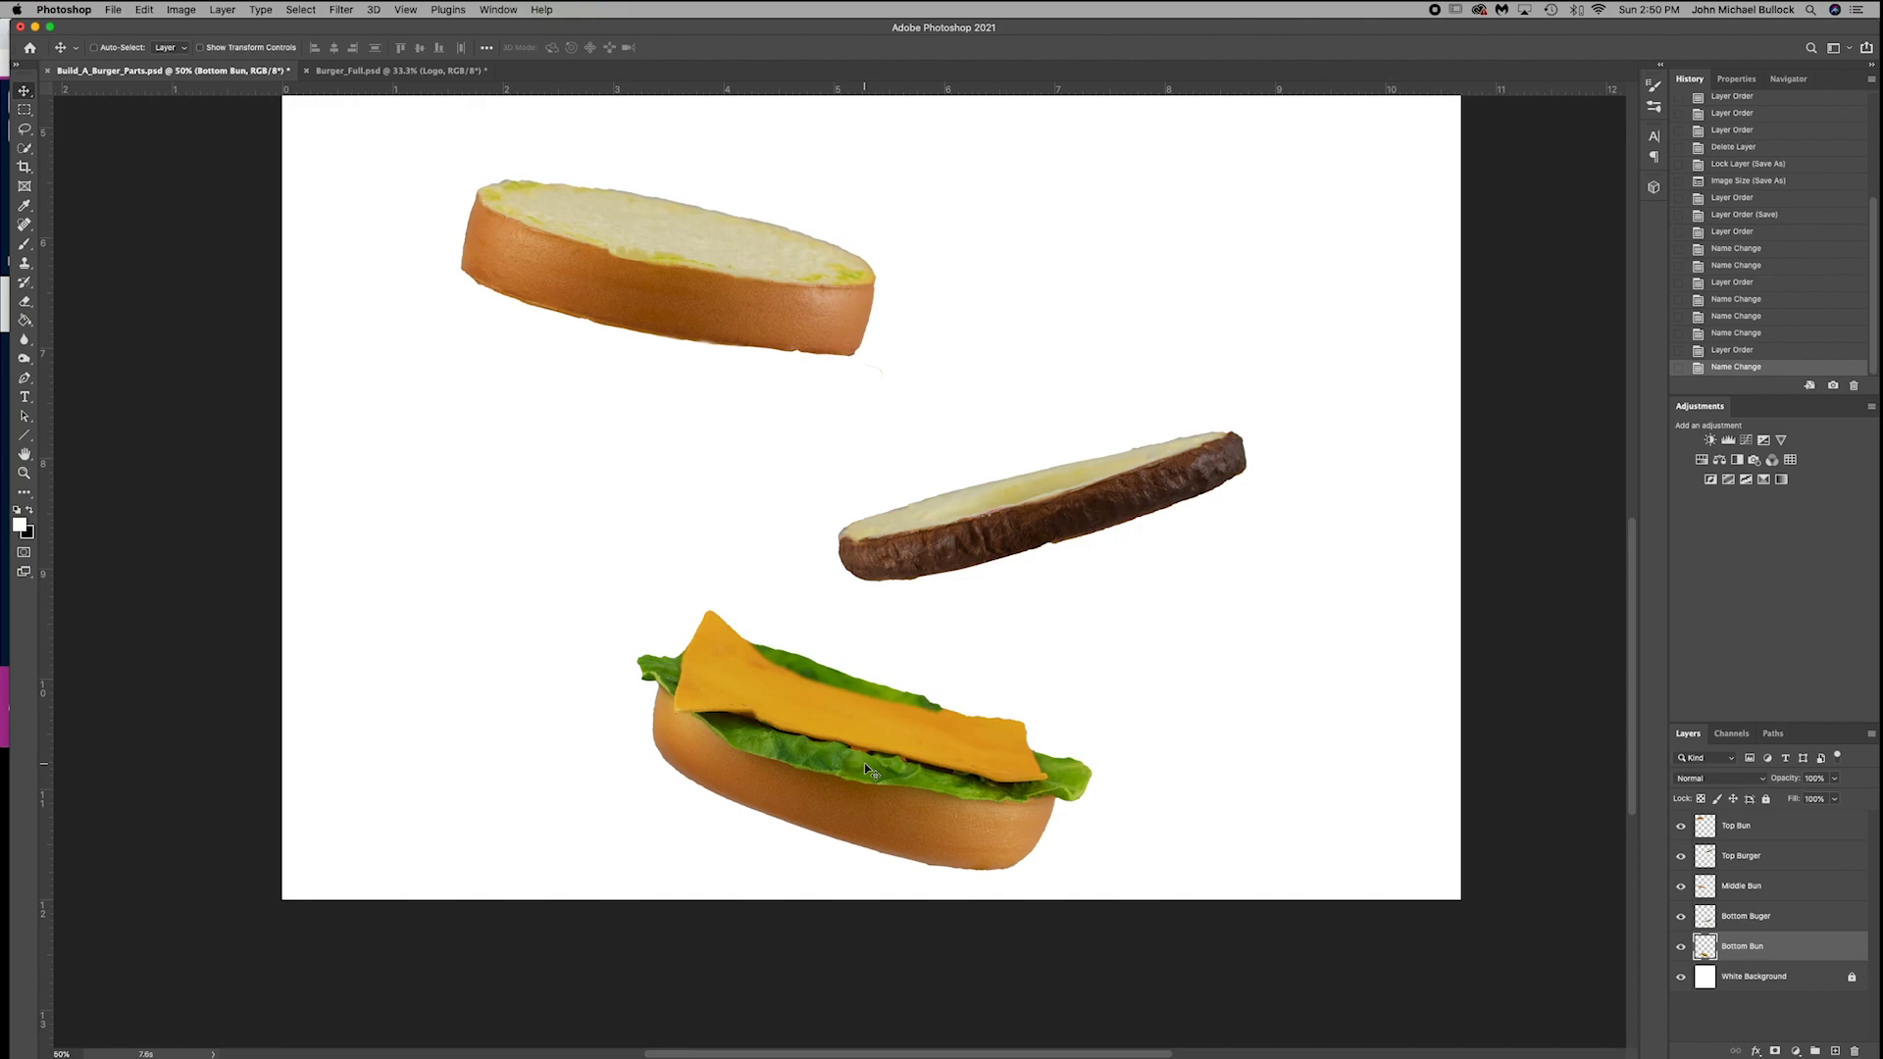
- Rotate the Bottom Bun layer about -18° to sit level and commit the transform
key(super+t)
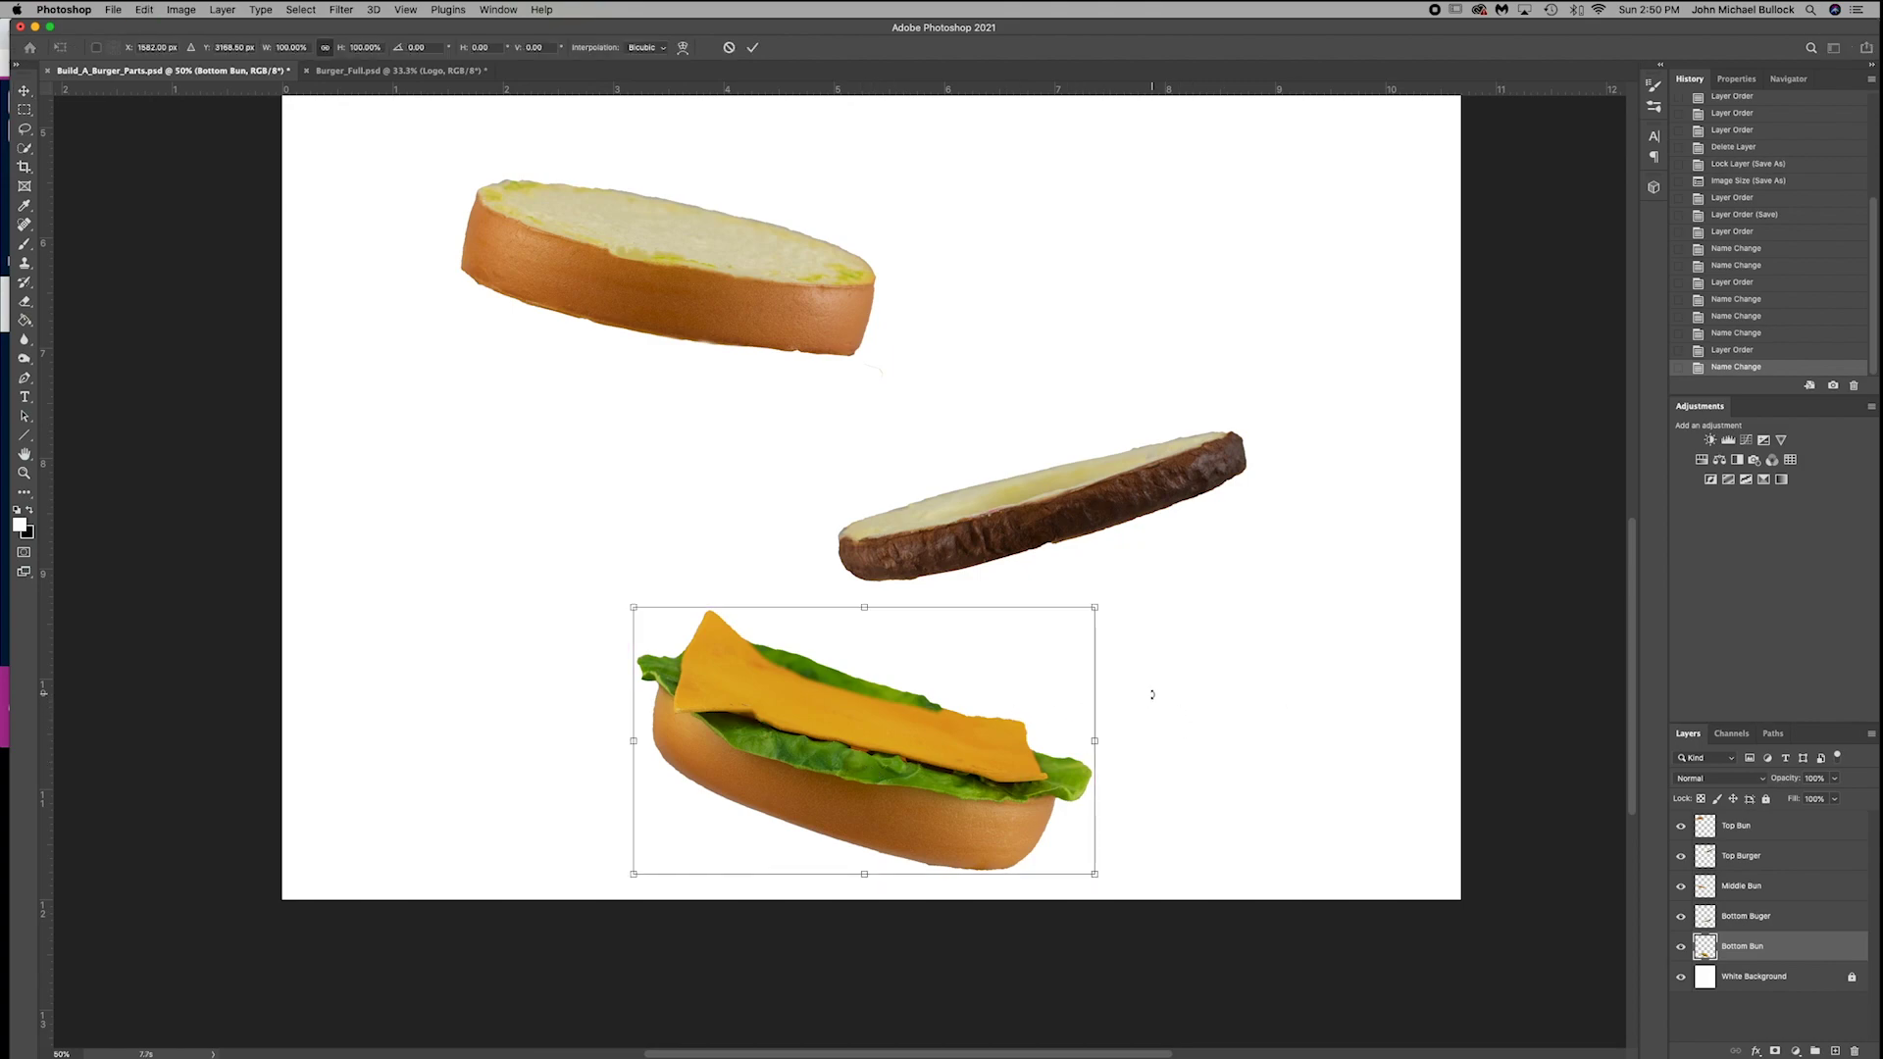
drag(1153, 694, 1122, 607)
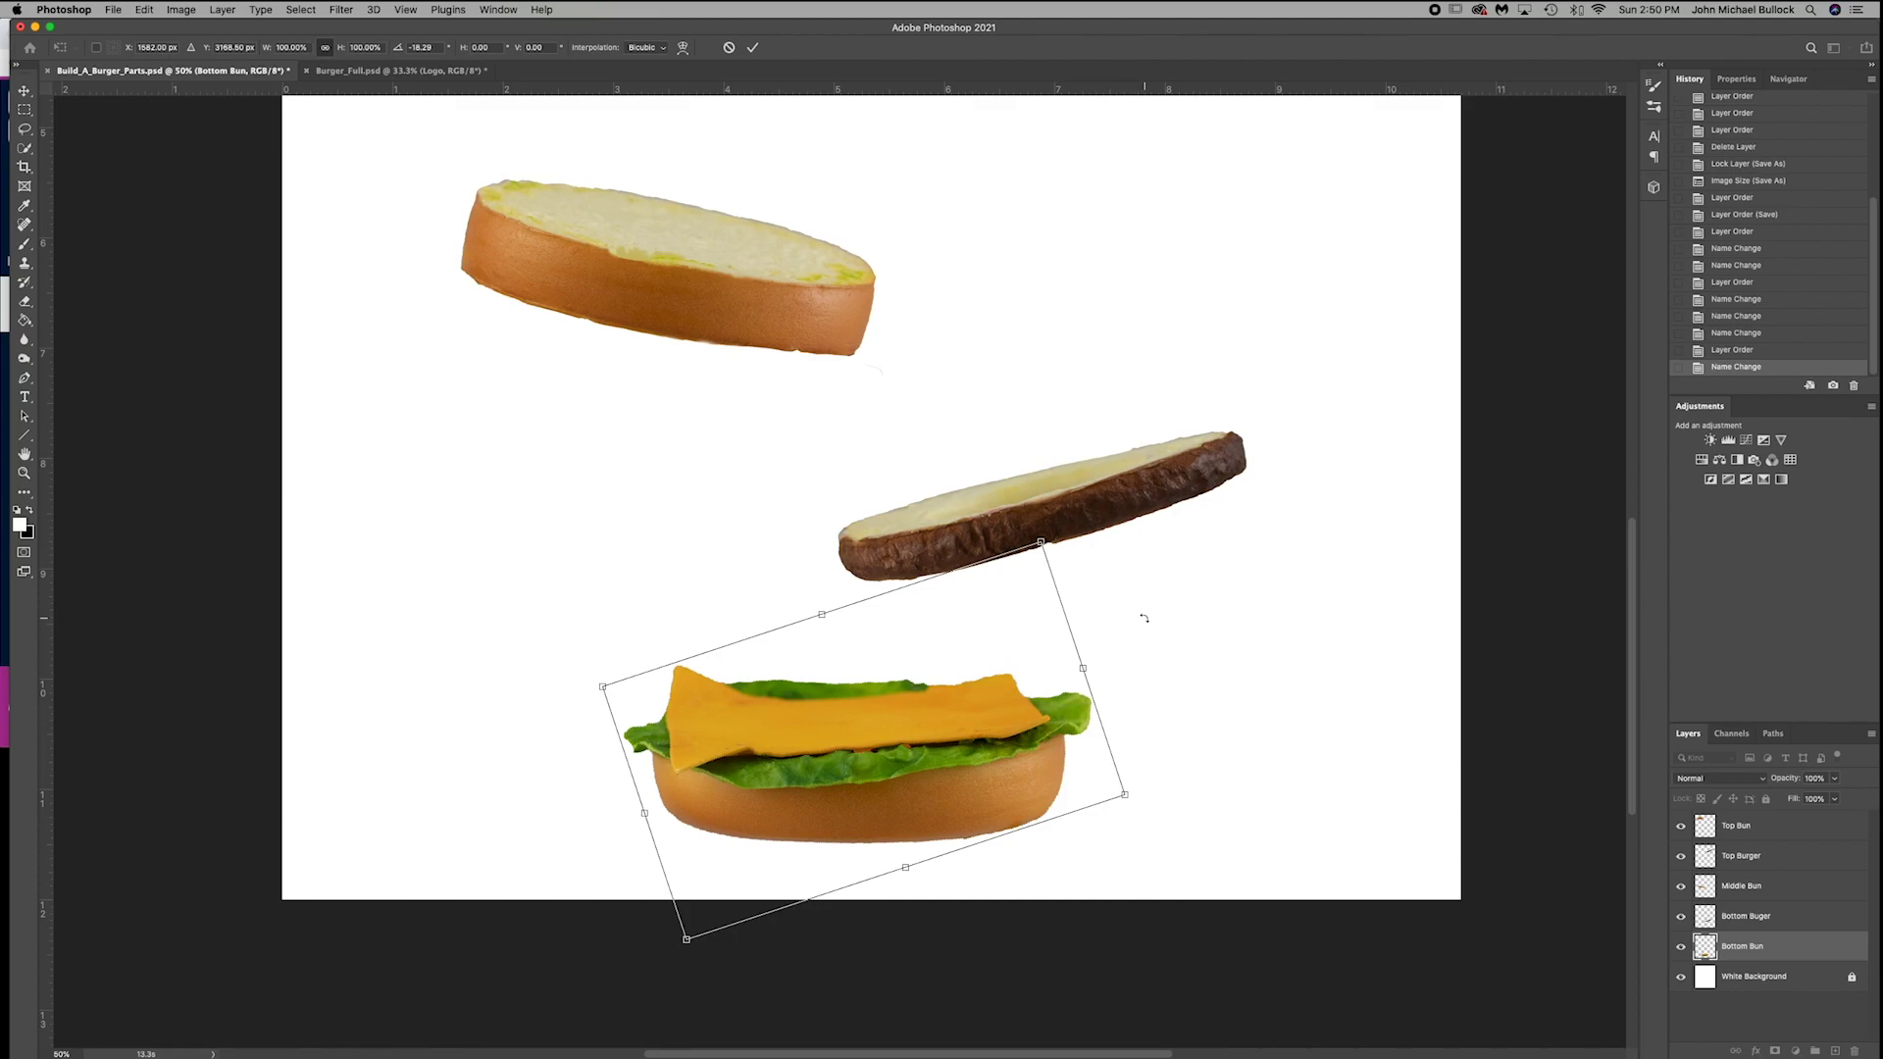
key(Return)
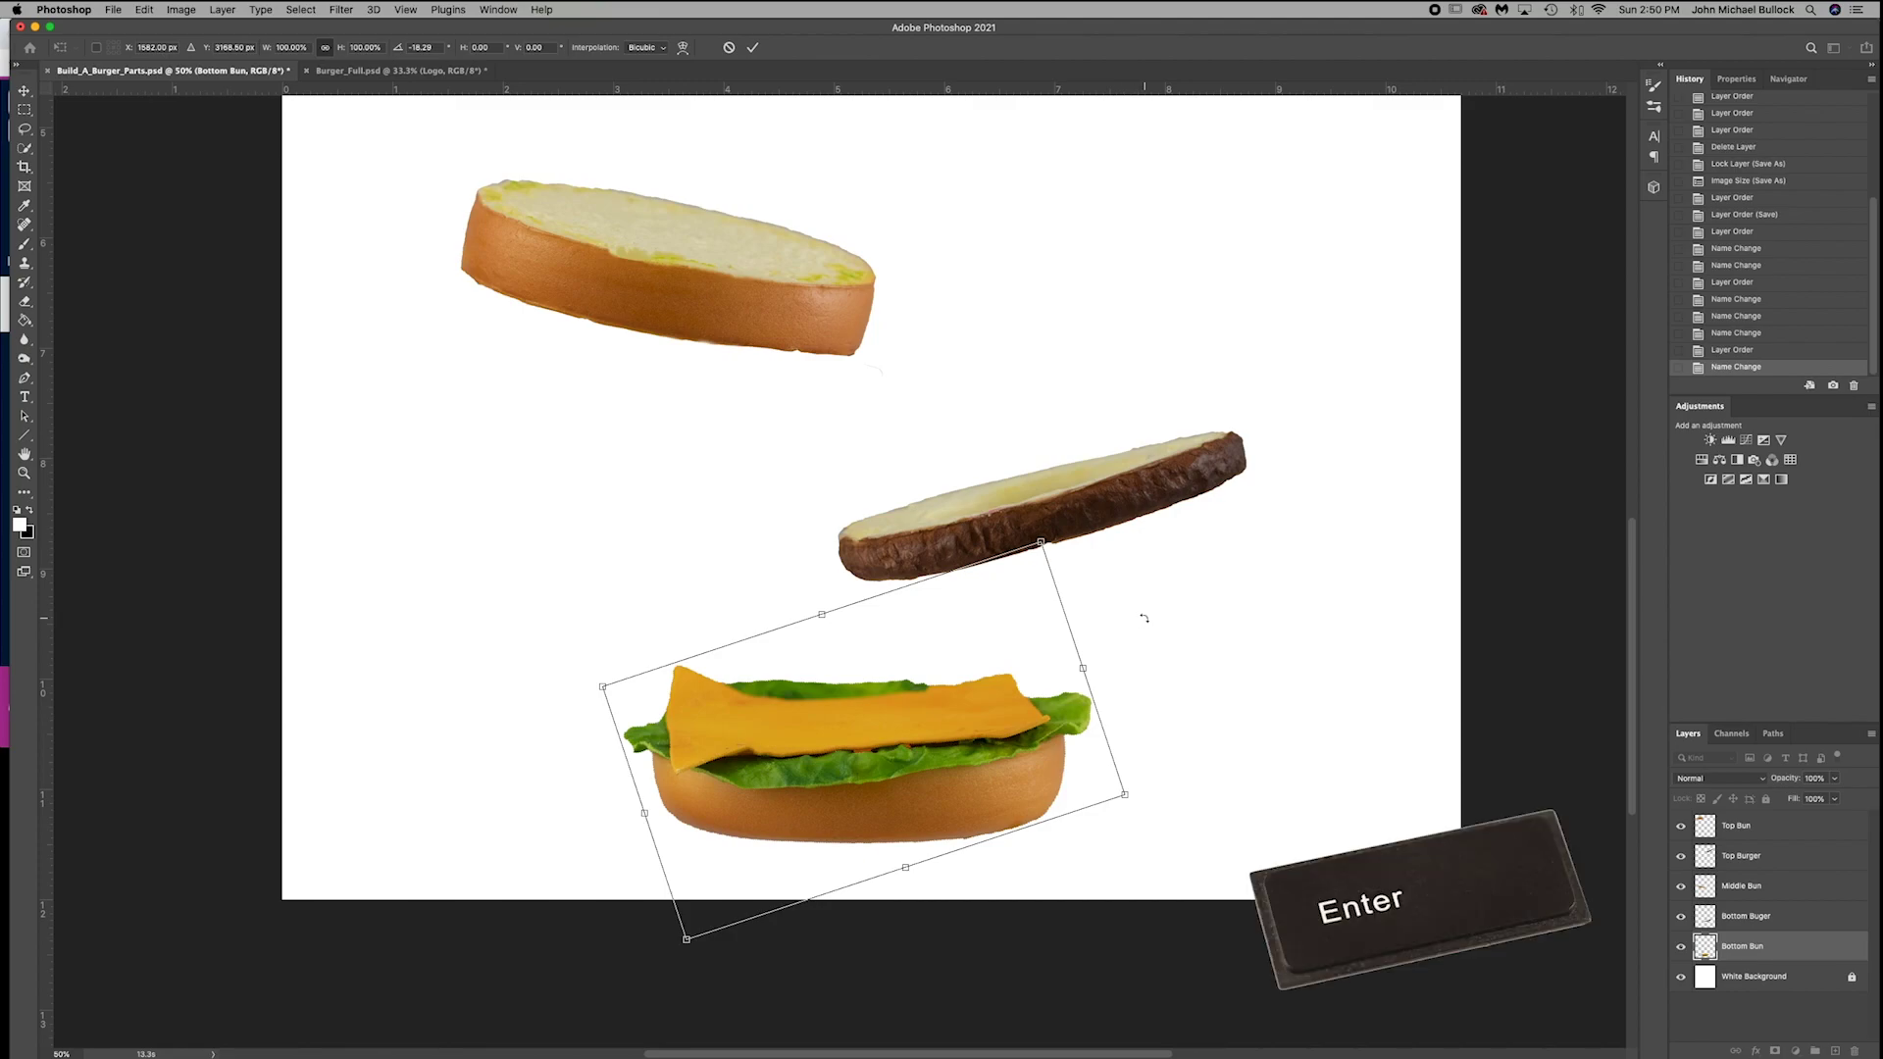
click(753, 48)
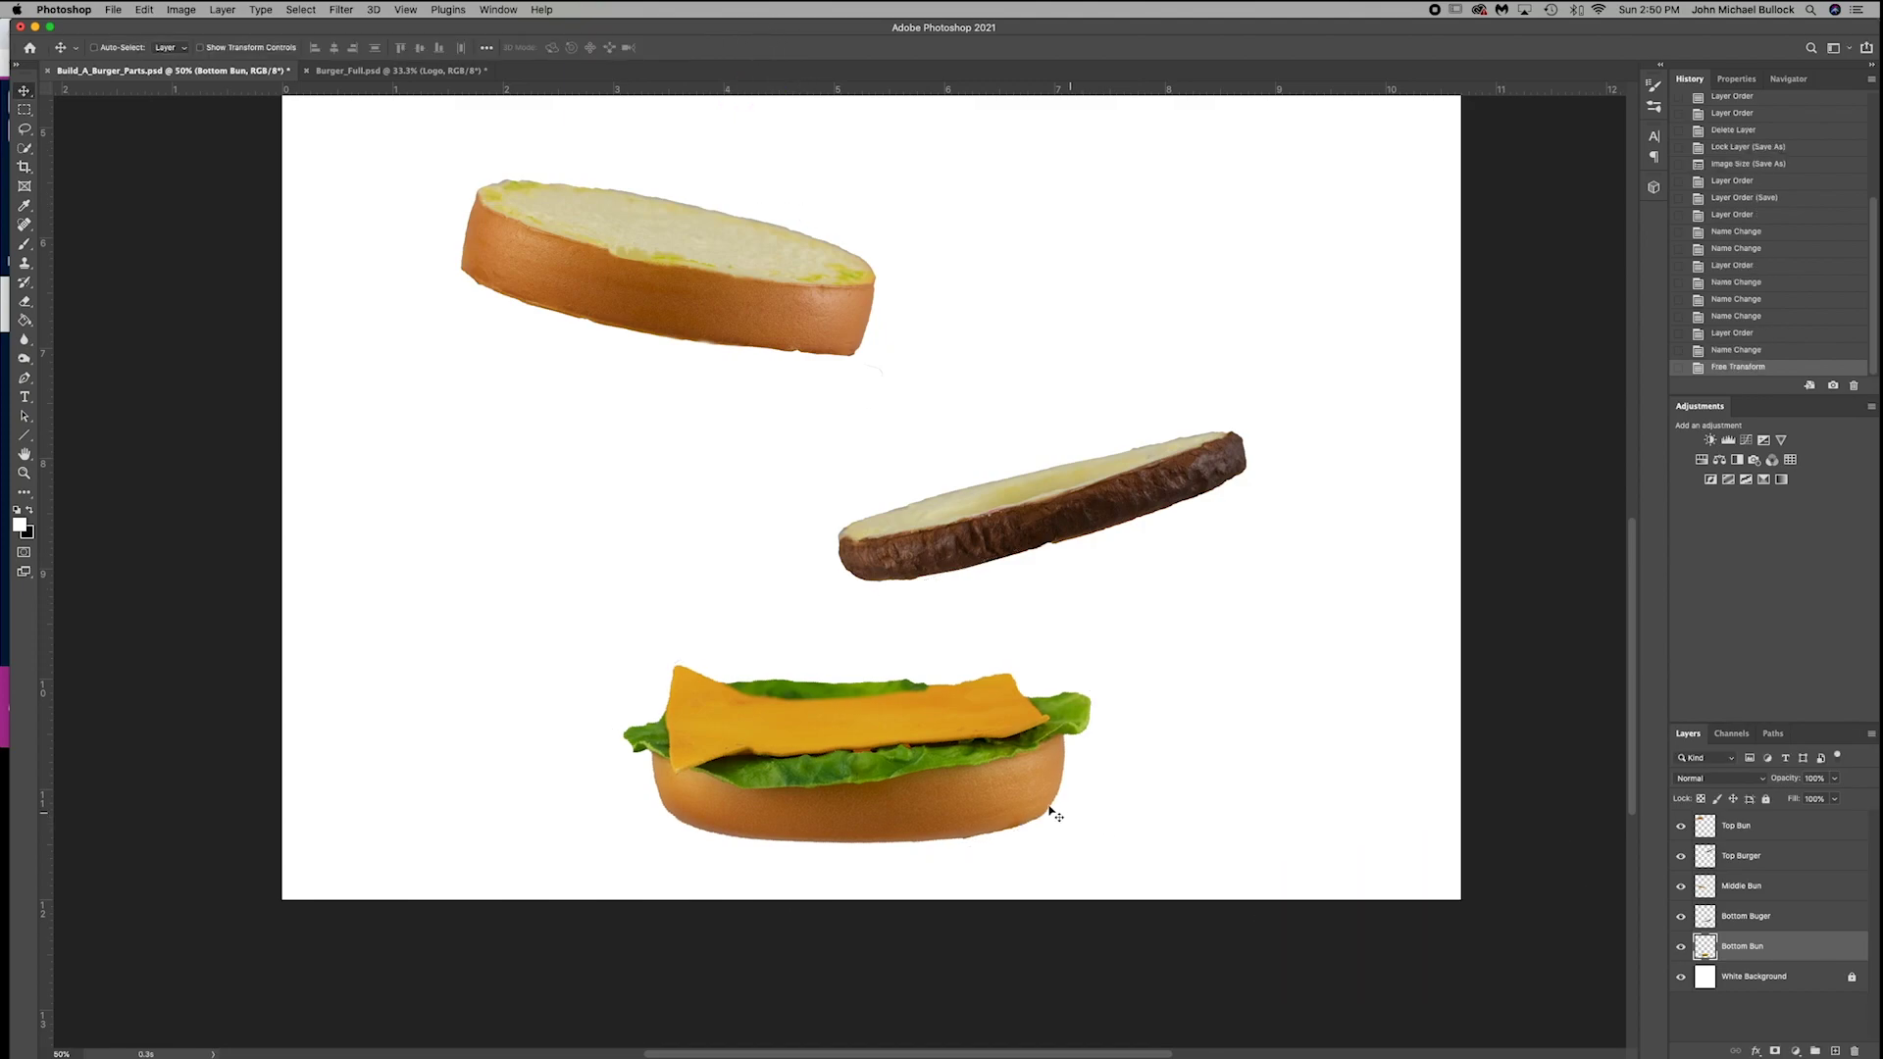
- Move the Bottom Buger patty onto the bottom bun and rotate it level
right_click(1025, 546)
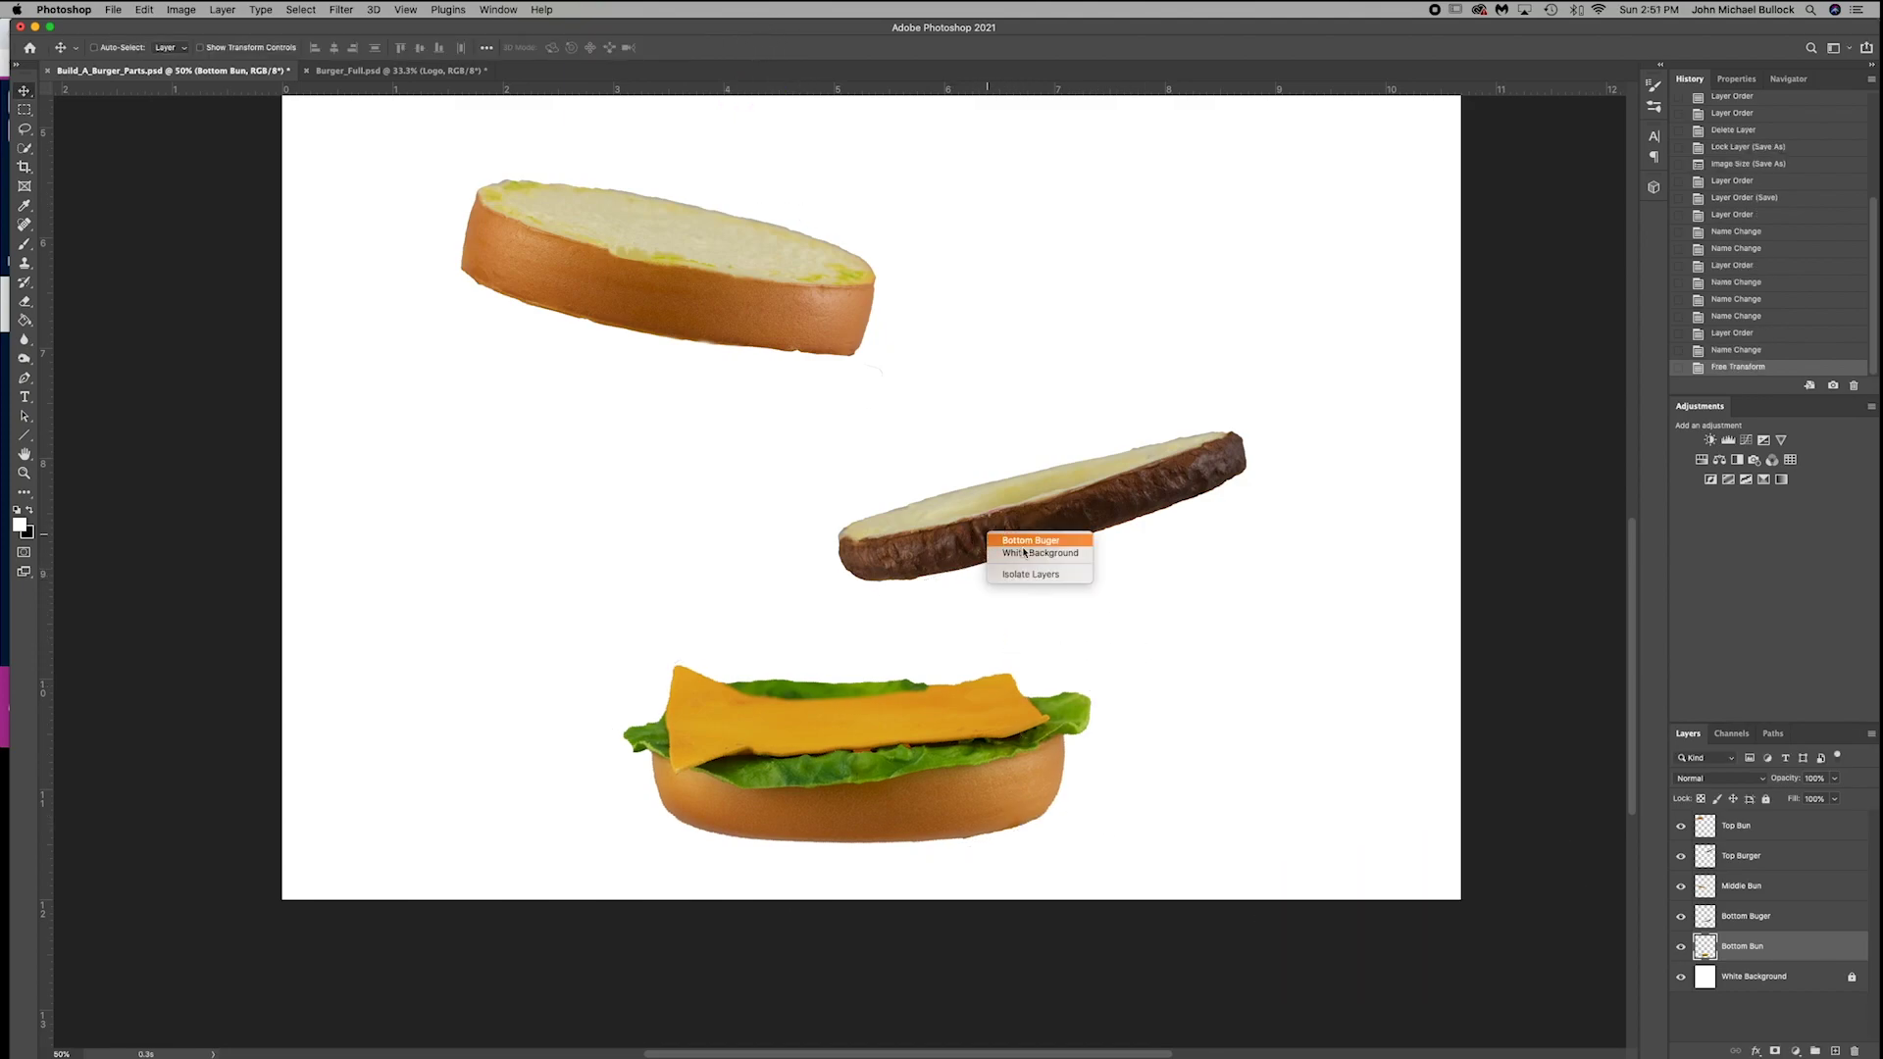
key(Escape)
drag(1050, 537, 908, 542)
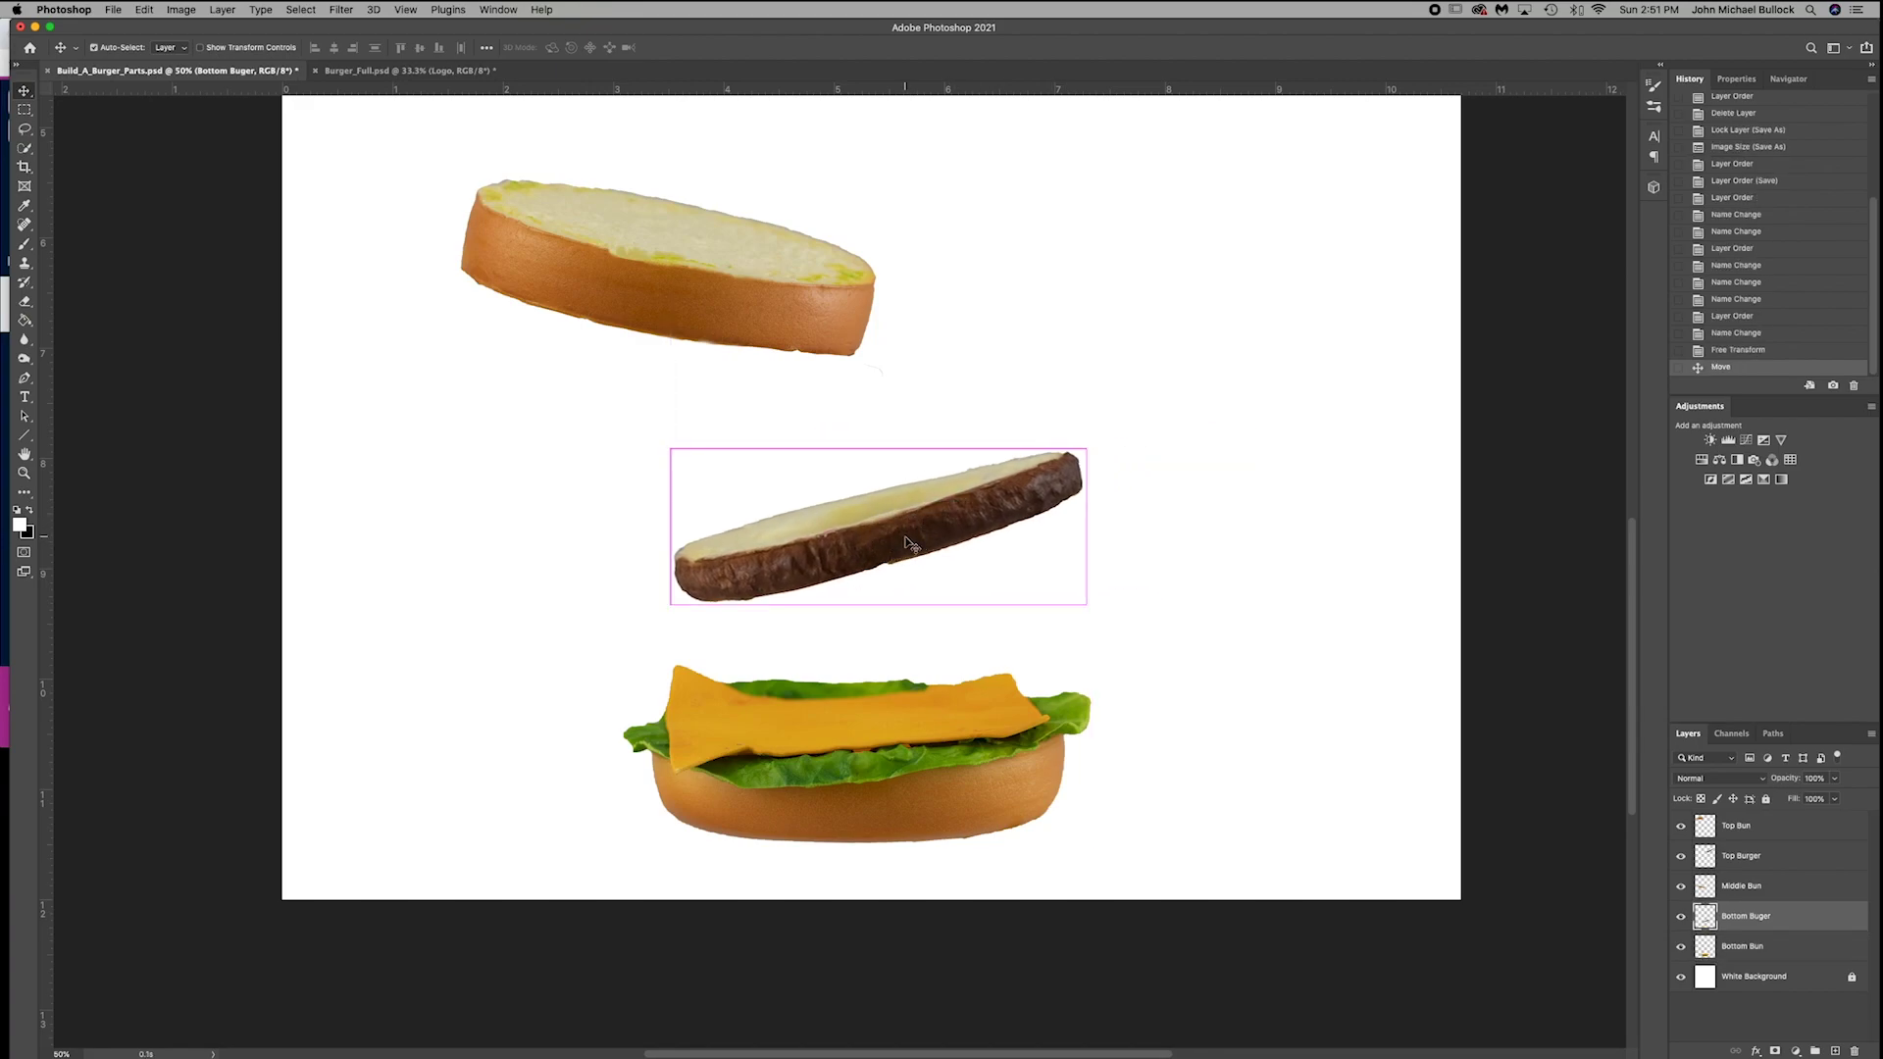
key(super+t)
drag(1108, 509, 1114, 559)
drag(991, 554, 989, 697)
drag(1111, 719, 1107, 734)
mouse_move(966, 711)
mouse_down()
mouse_move(961, 694)
mouse_move(976, 716)
mouse_up()
key(Return)
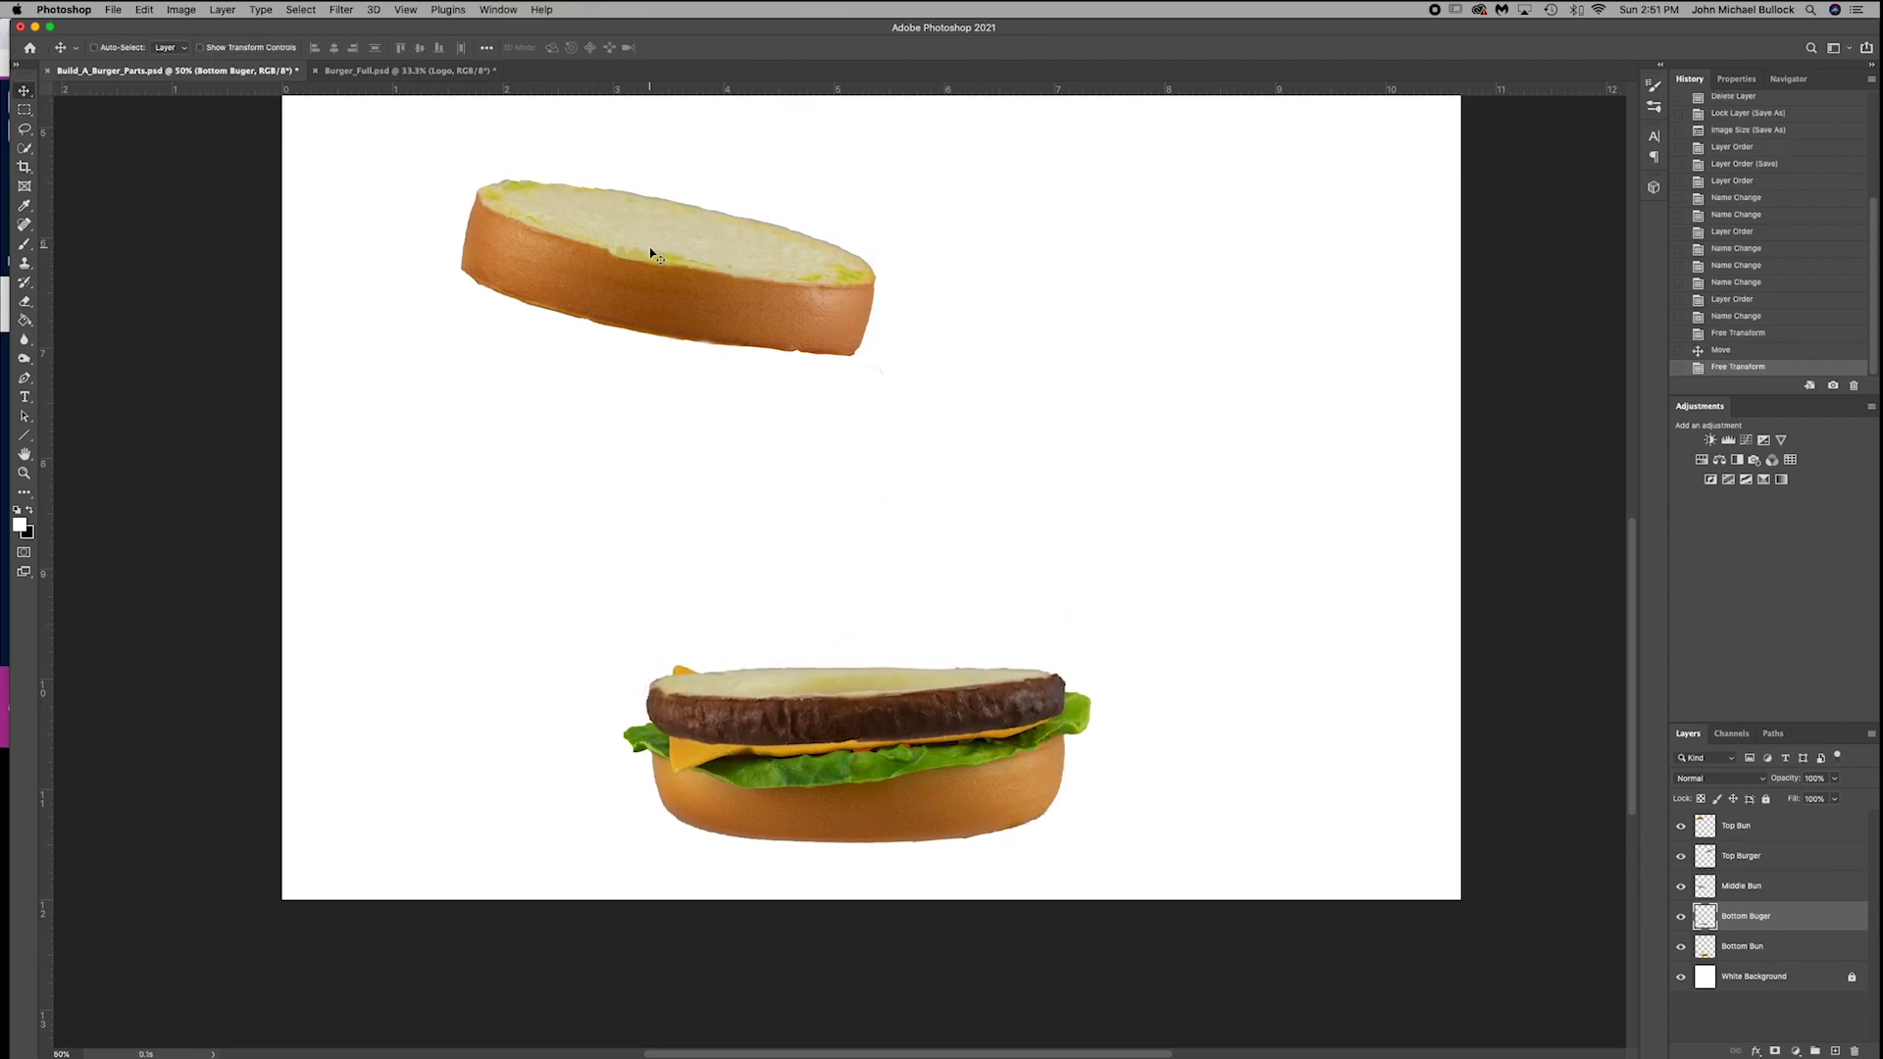
- Select Middle Bun, rotate it level and set it on top of the patty
right_click(649, 245)
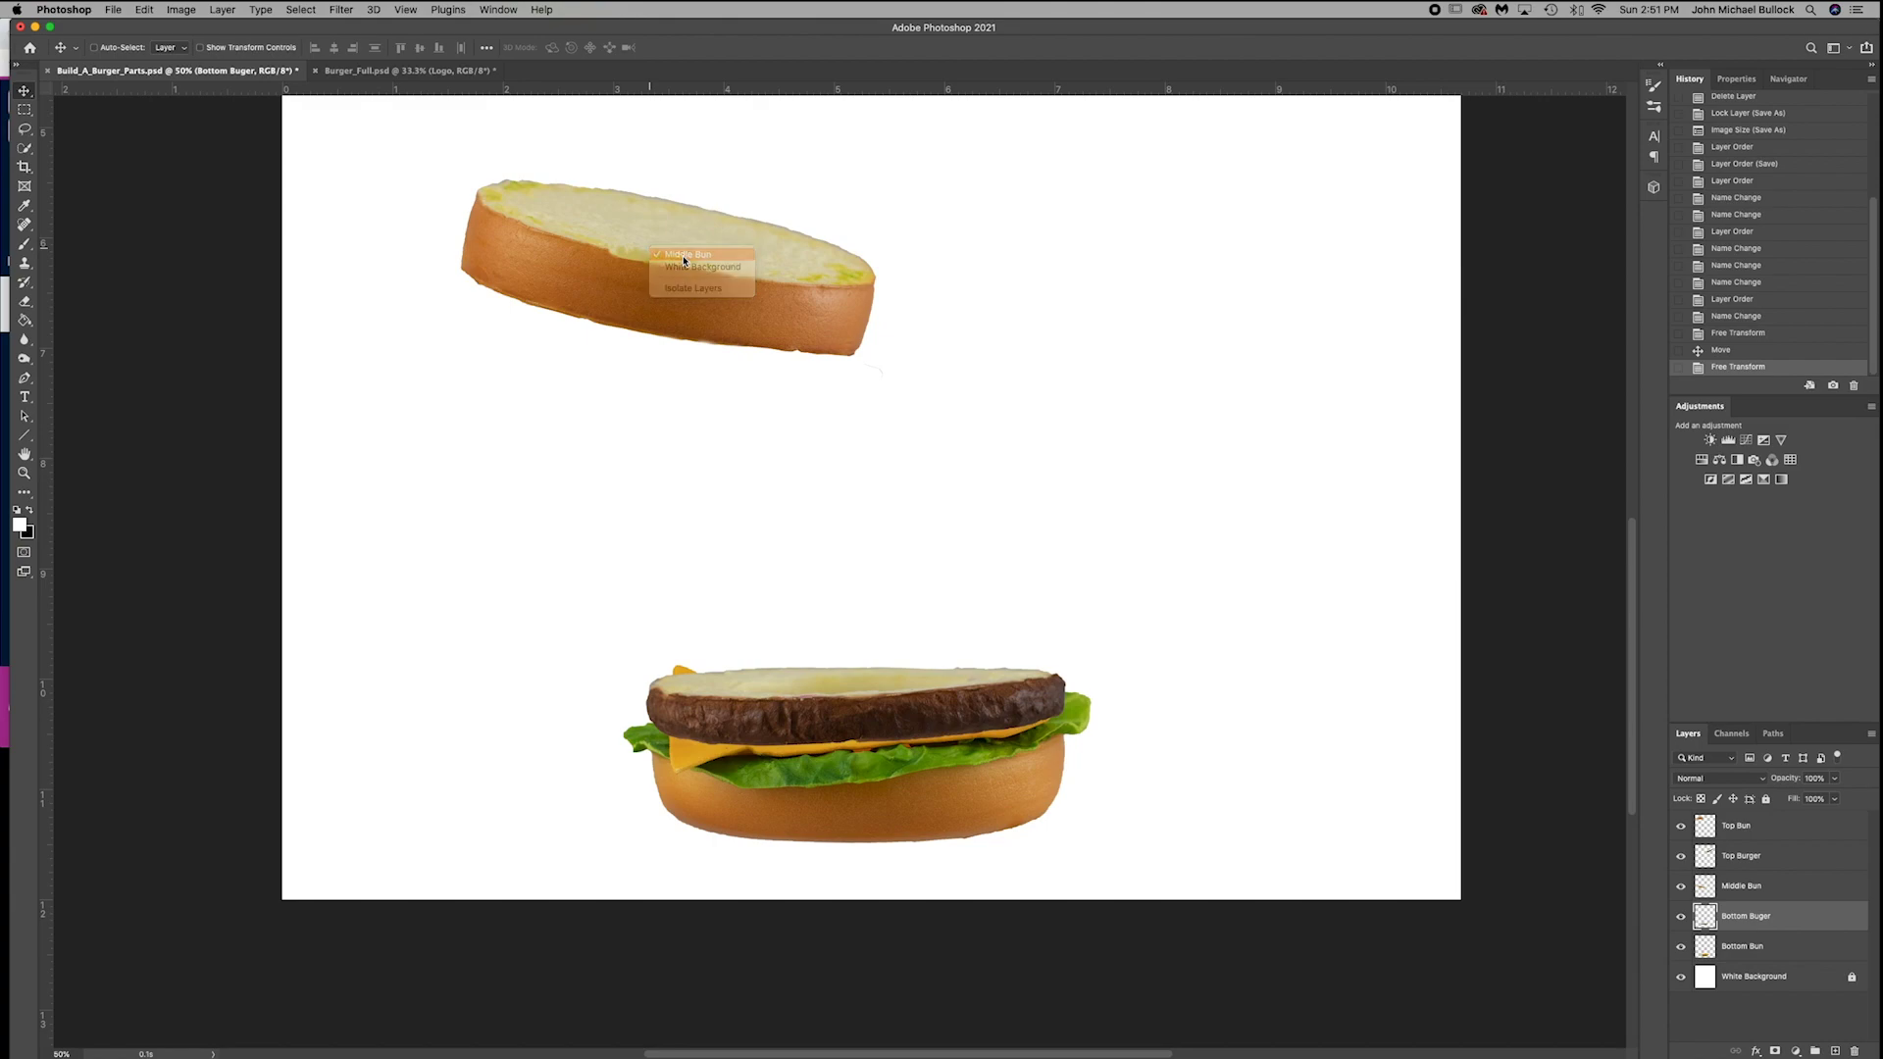
click(685, 254)
drag(653, 265, 832, 425)
key(ctrl+t)
drag(1118, 427, 1085, 370)
drag(940, 484, 935, 639)
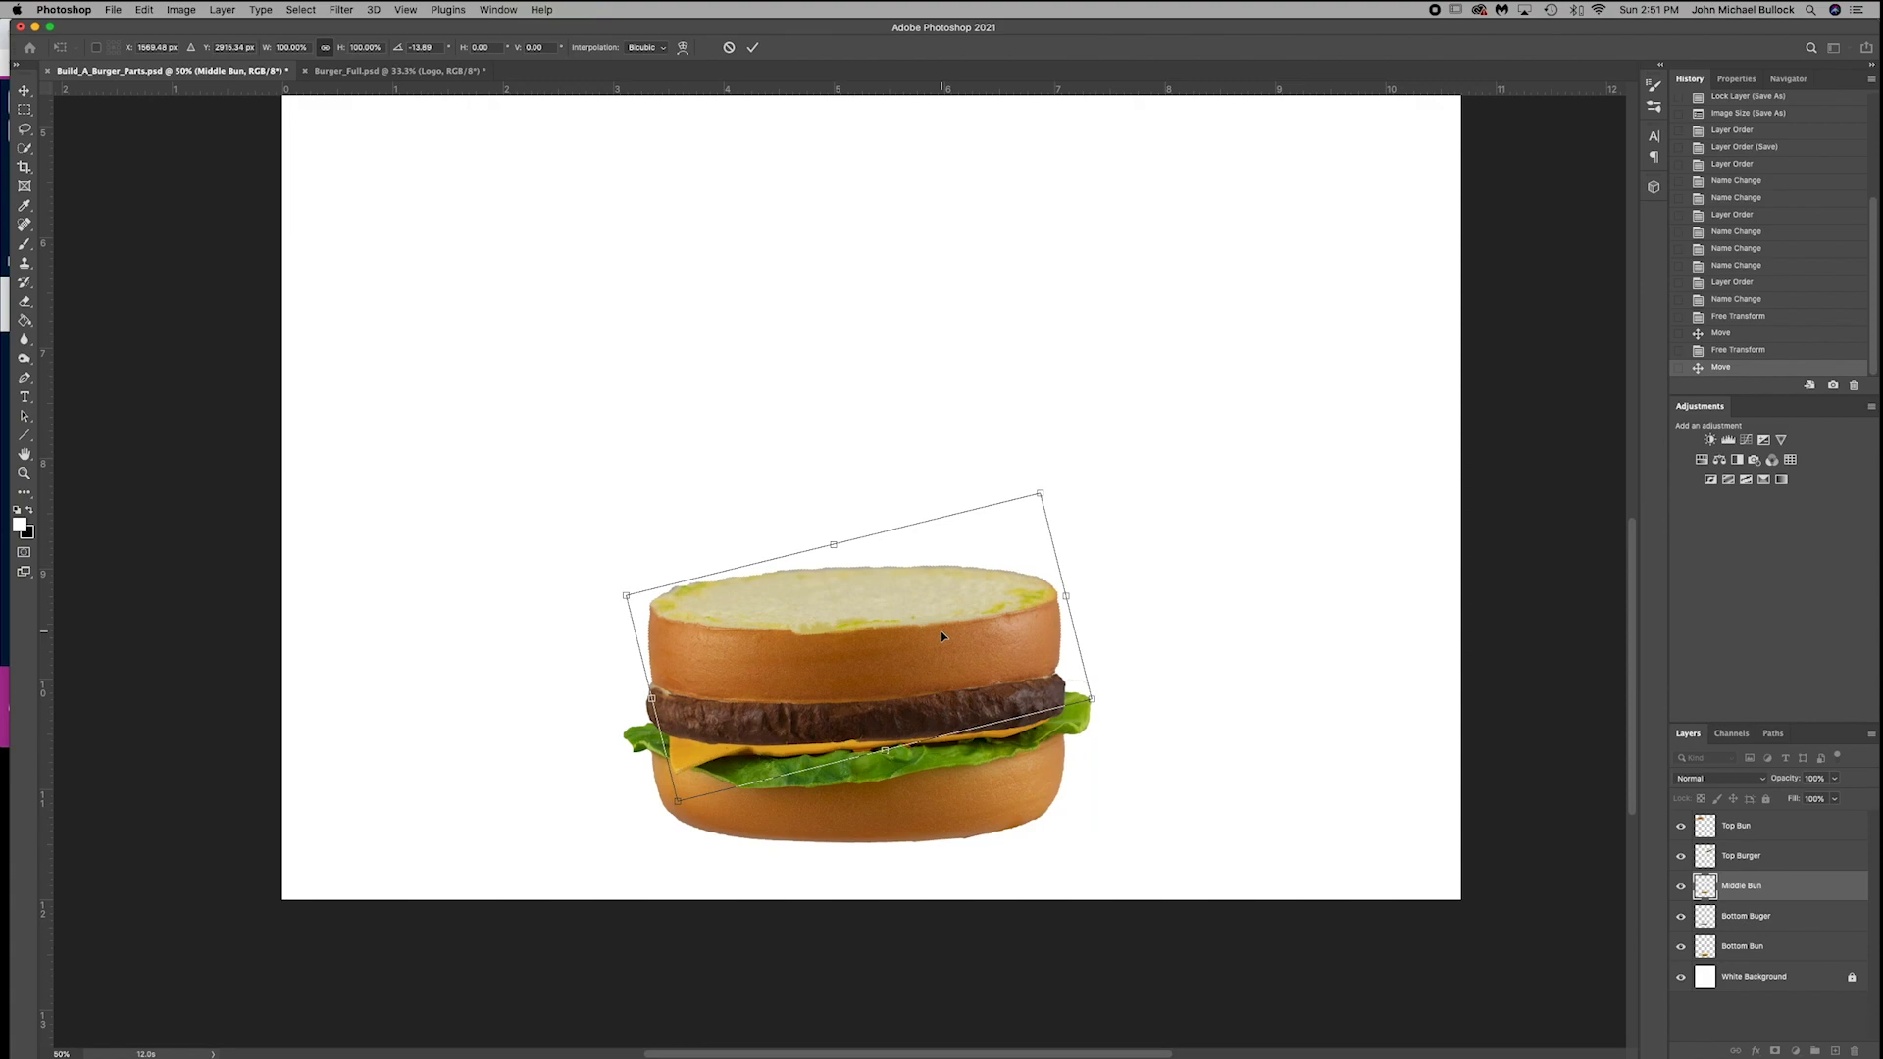
key(Return)
scroll(996, 601, up, 5)
right_click(1101, 216)
- Rotate the Top Burger patty about 28° to level and seat it on the middle bun
click(1122, 225)
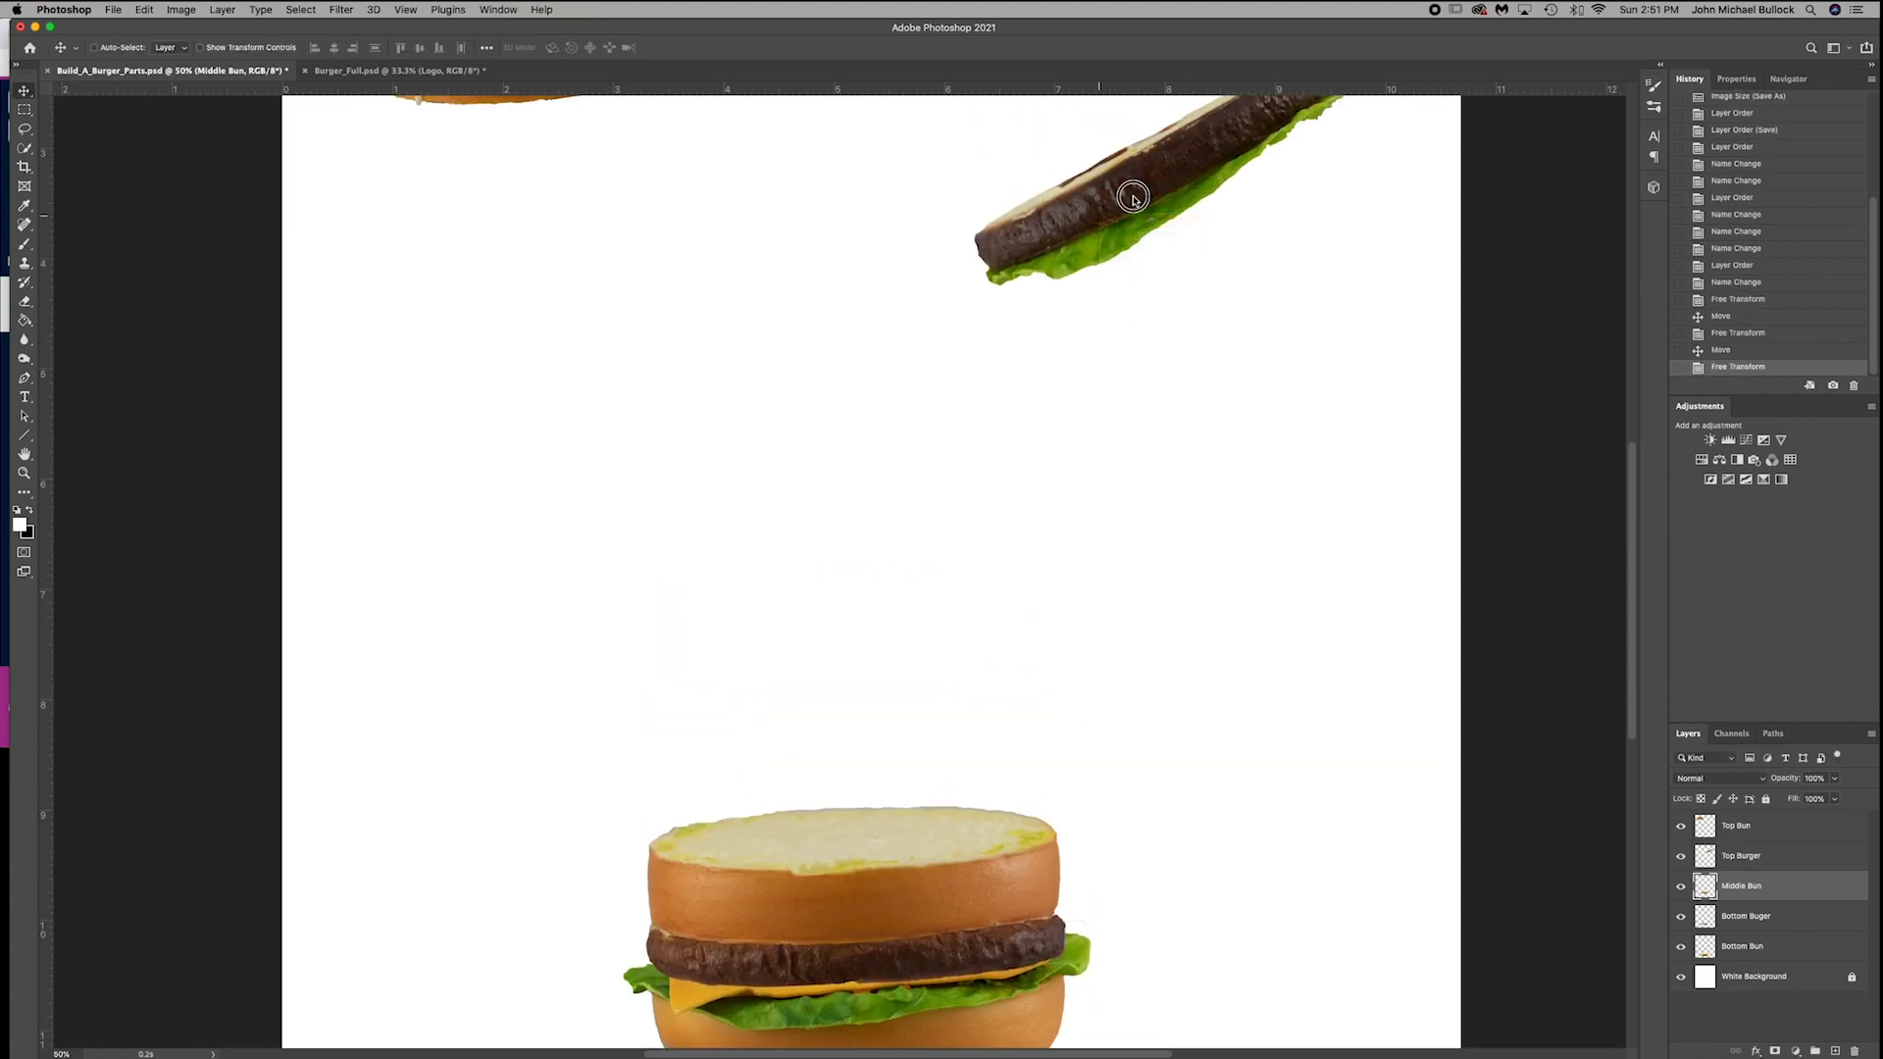
drag(1128, 194, 875, 522)
scroll(849, 539, down, 2)
scroll(849, 539, down, 1)
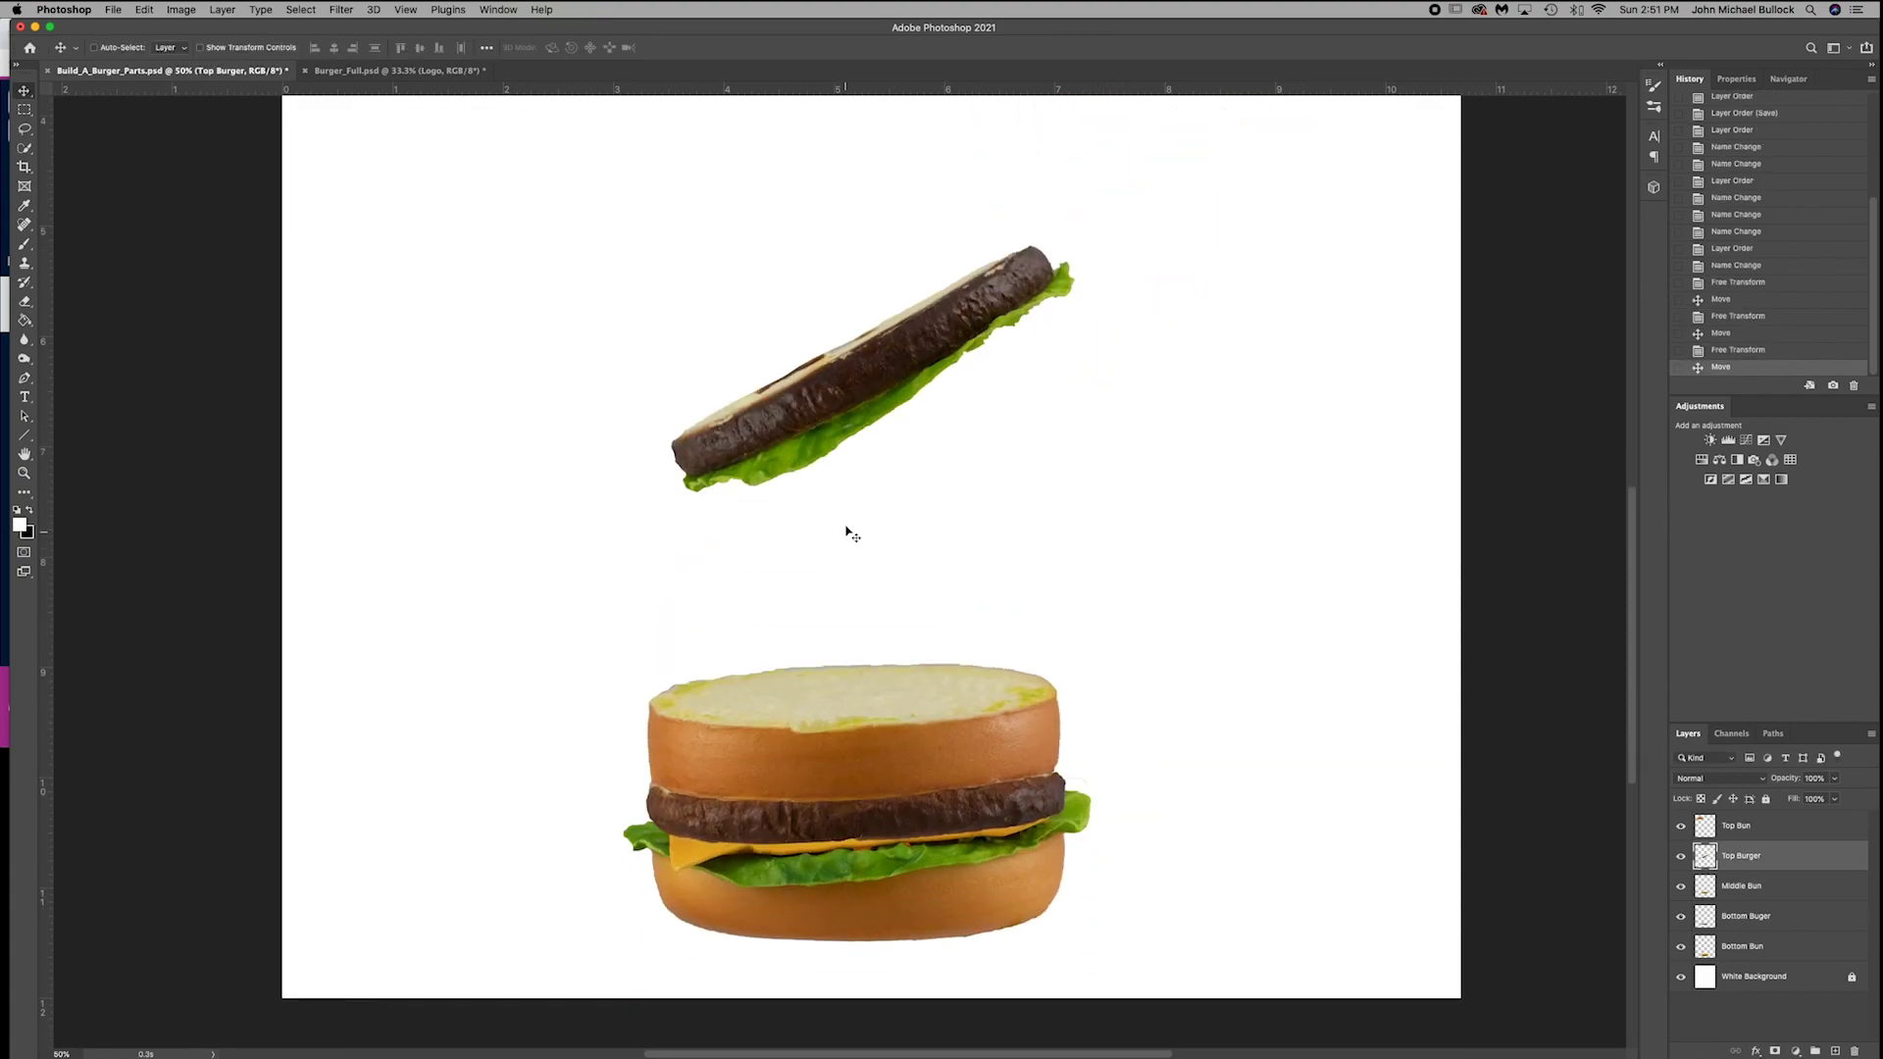
drag(840, 399, 821, 484)
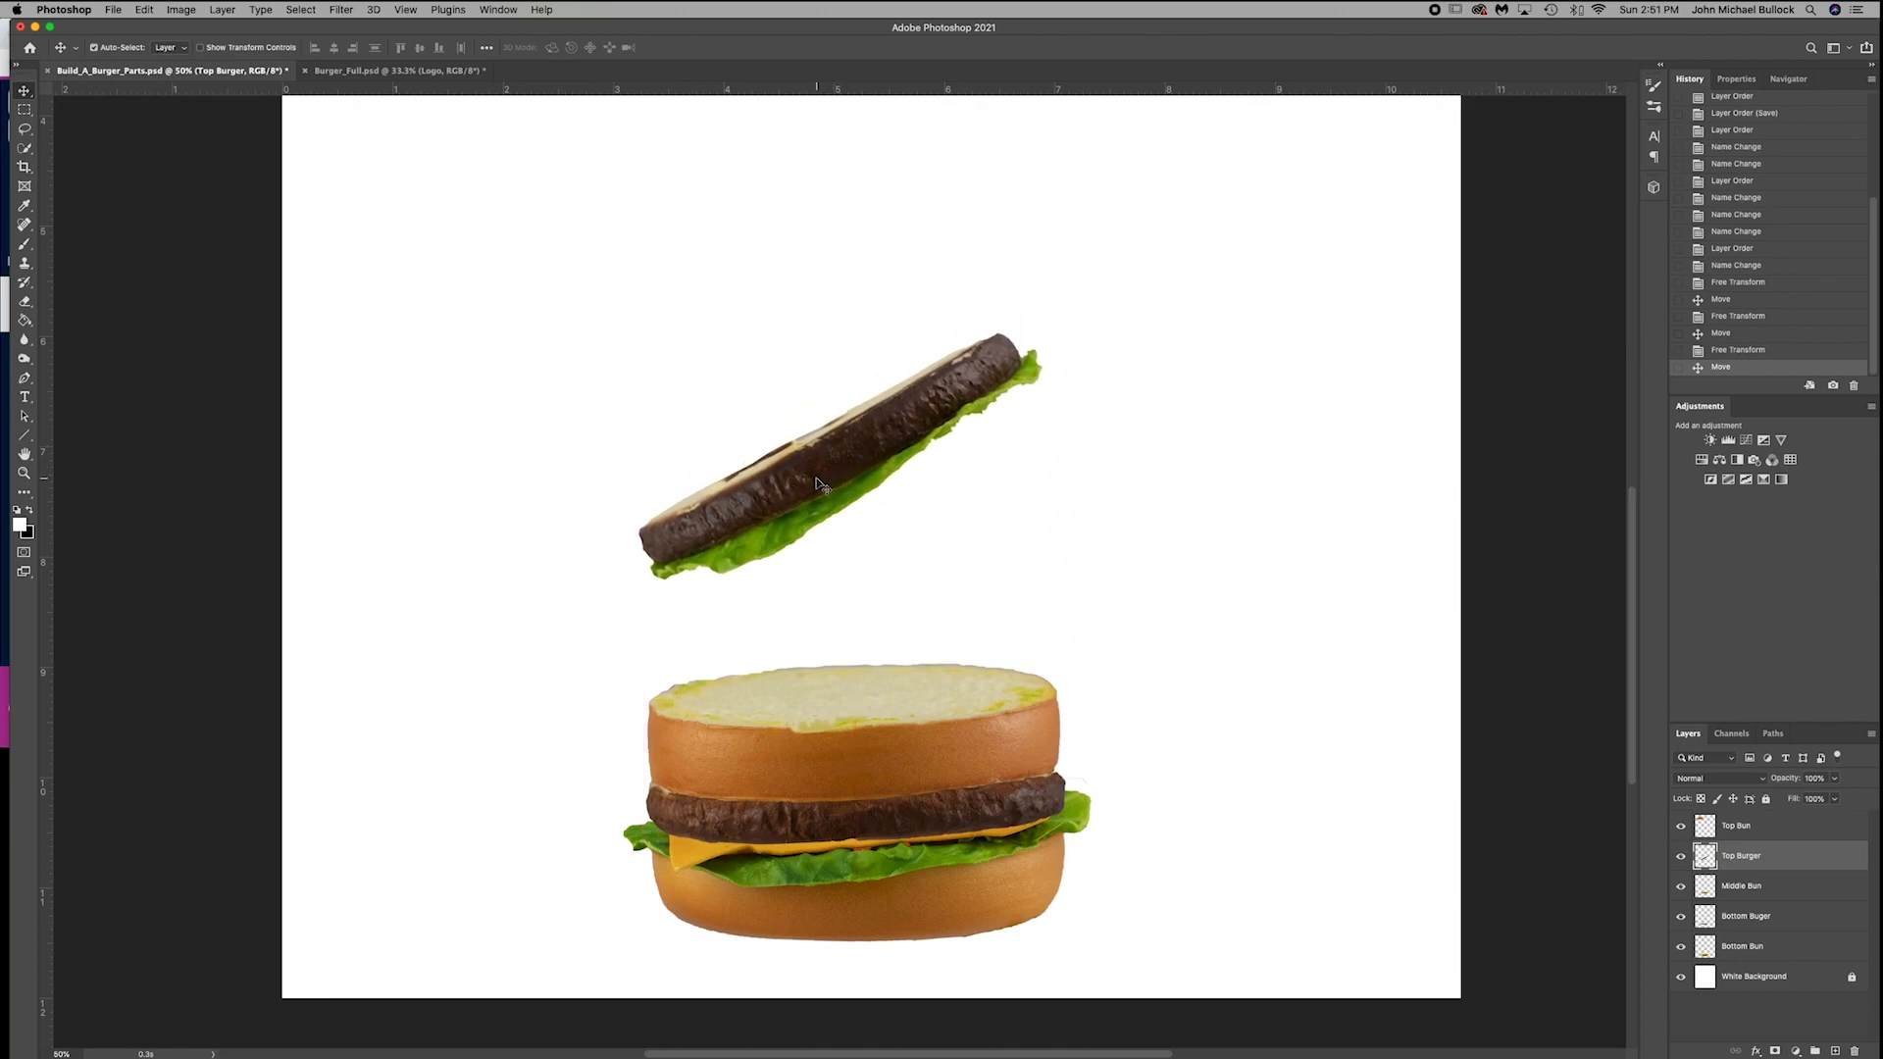
key(super+t)
drag(1067, 345, 1088, 457)
drag(951, 456, 976, 639)
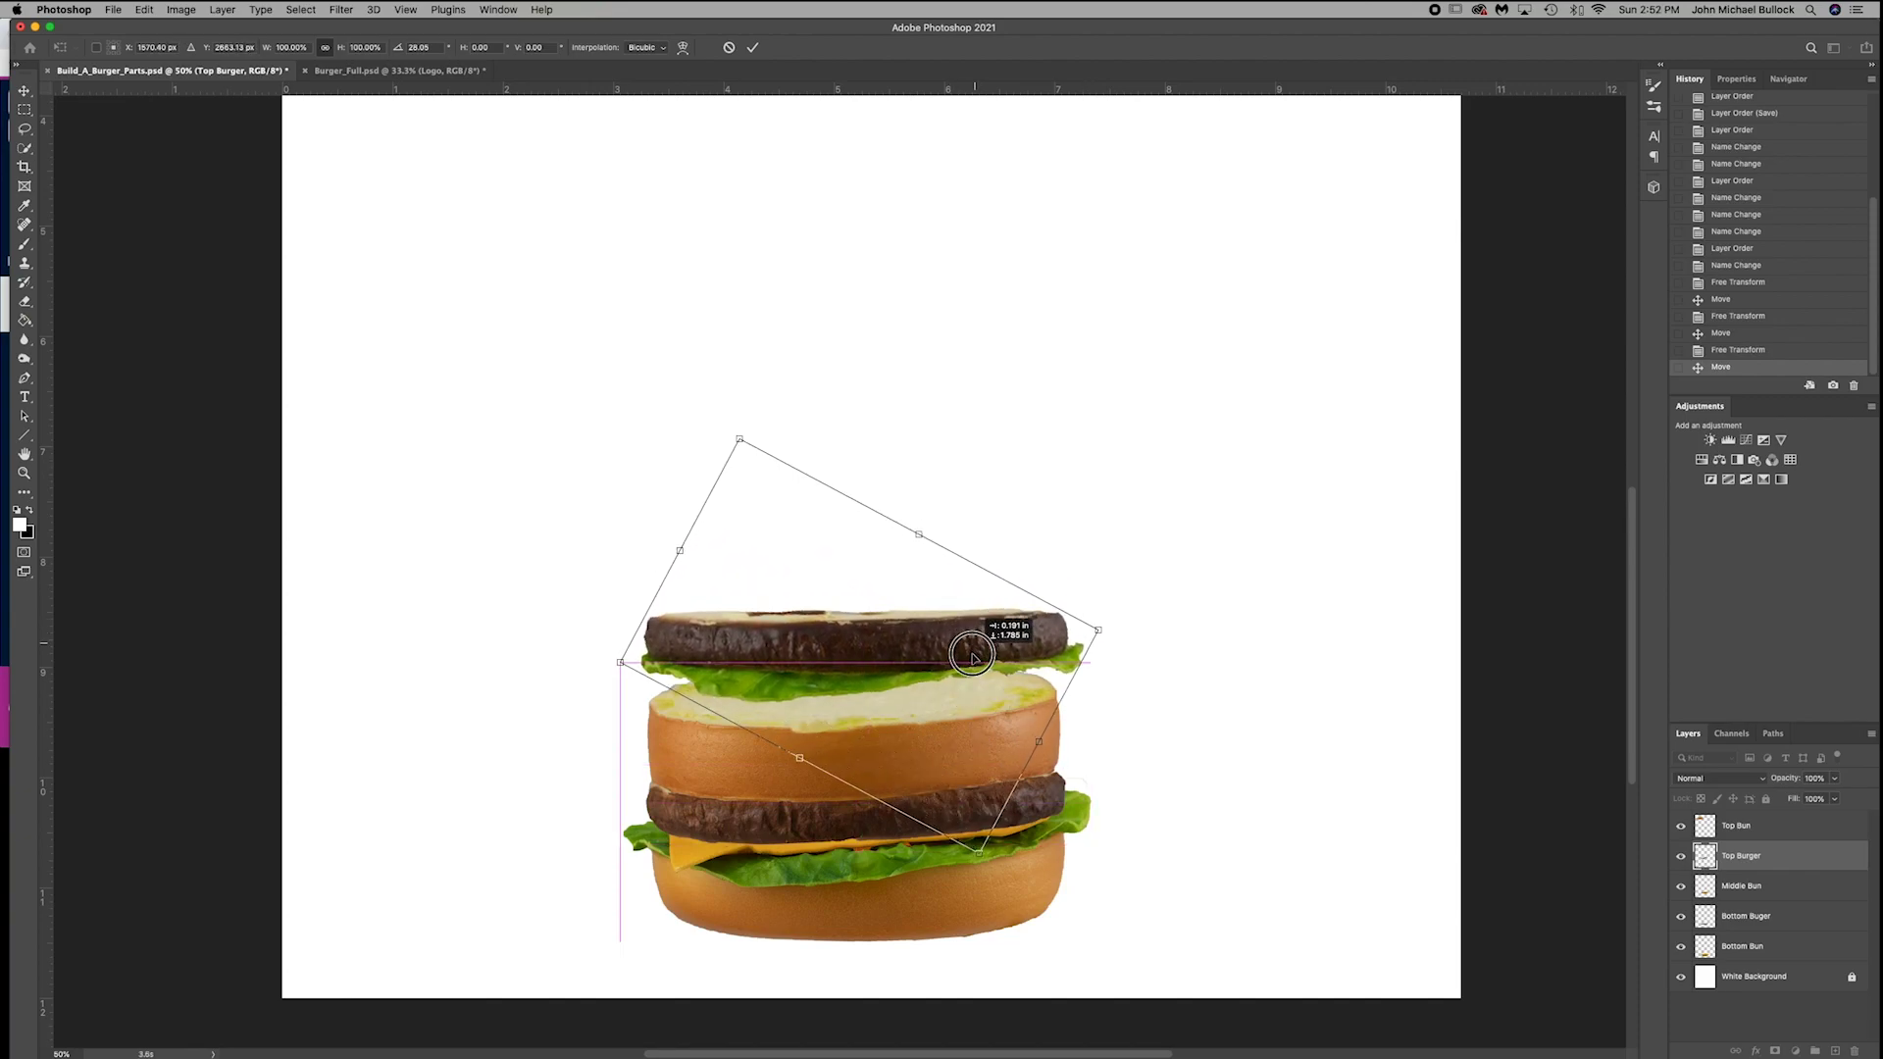
drag(973, 655, 966, 680)
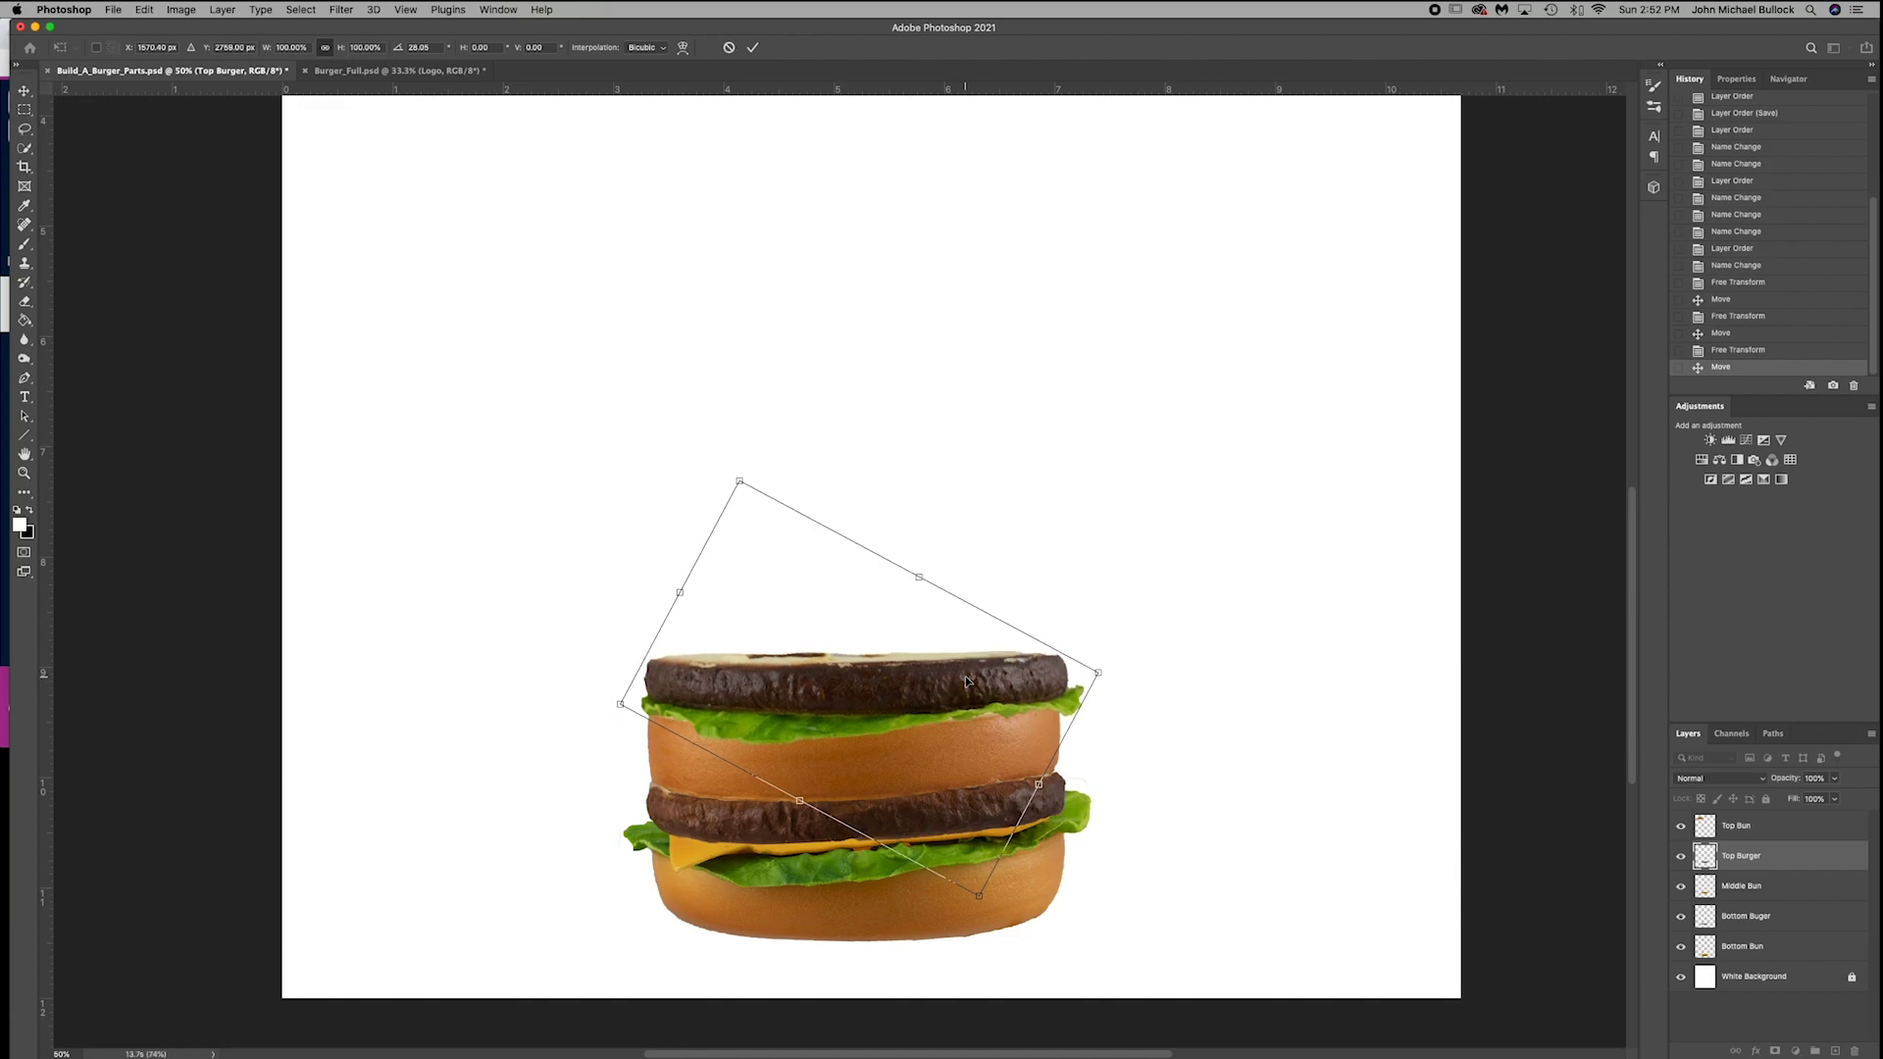
drag(1205, 701, 1205, 700)
key(Return)
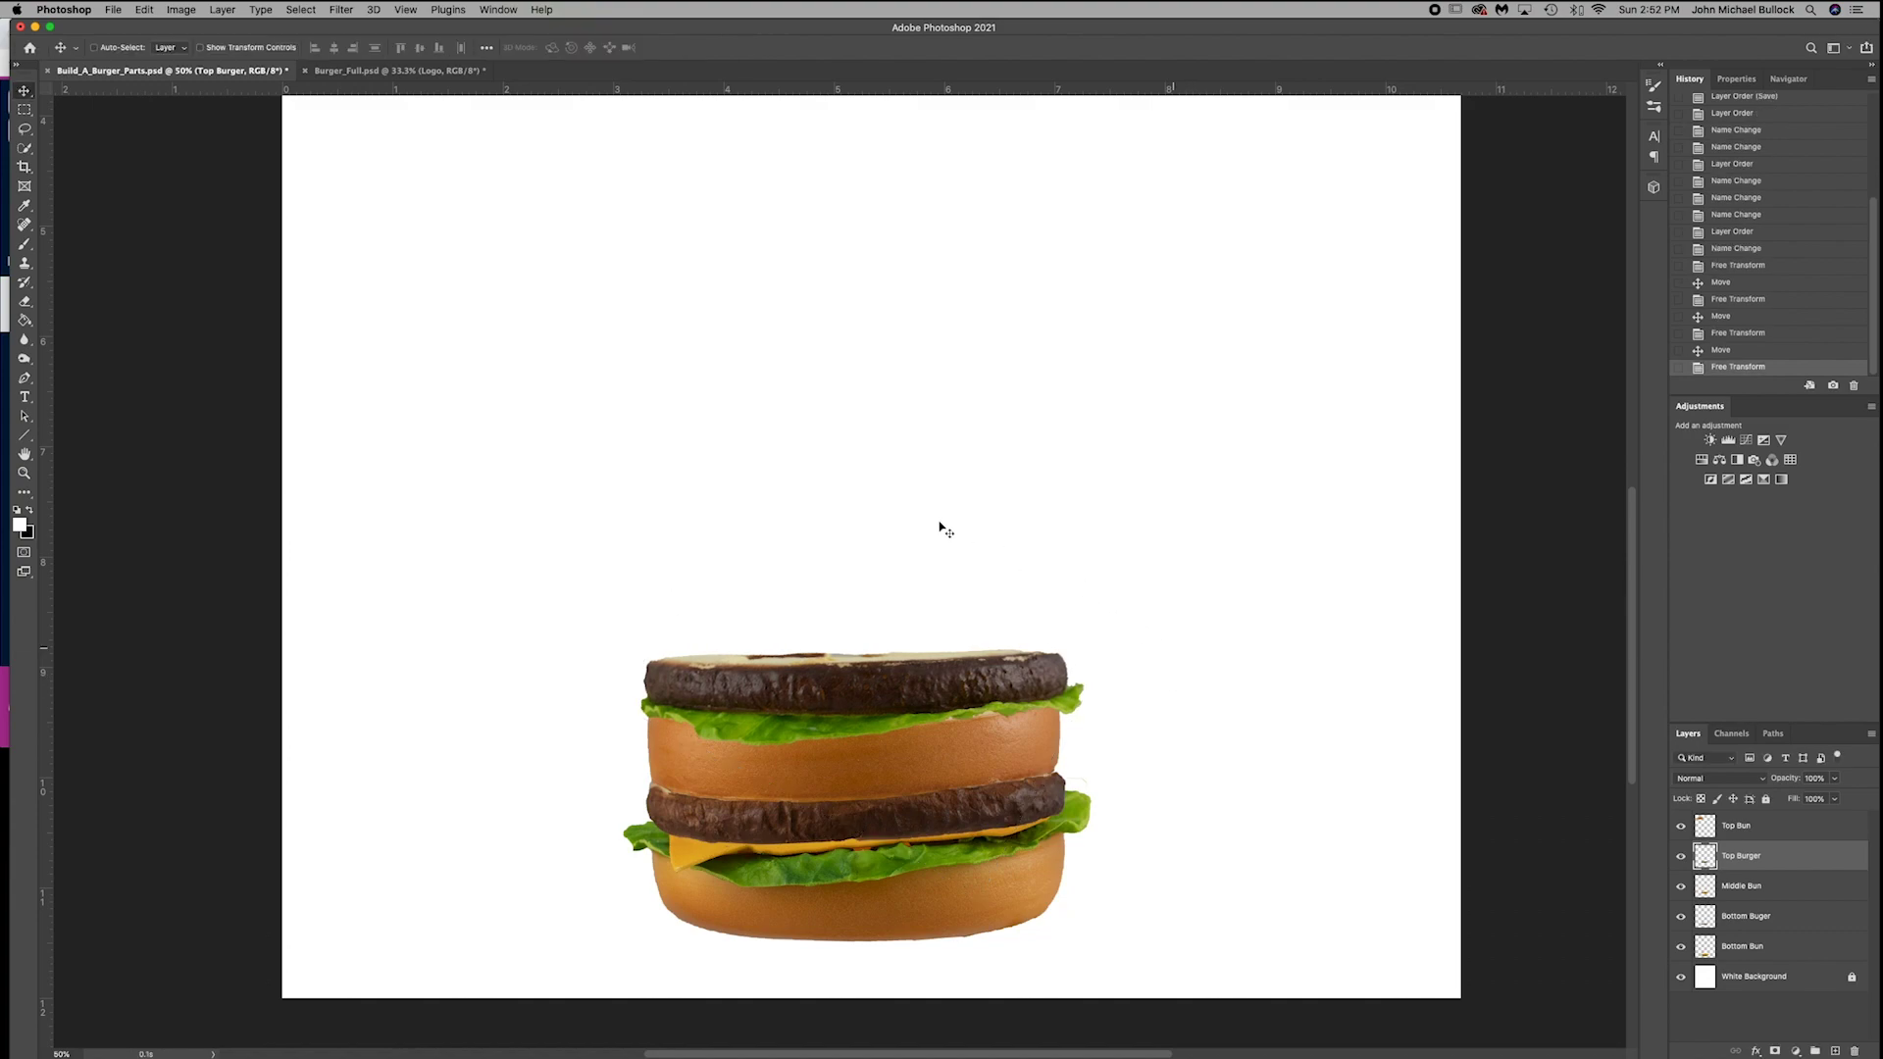
- Move the Top Bun onto the stack and rotate it to sit level
scroll(903, 526, up, 8)
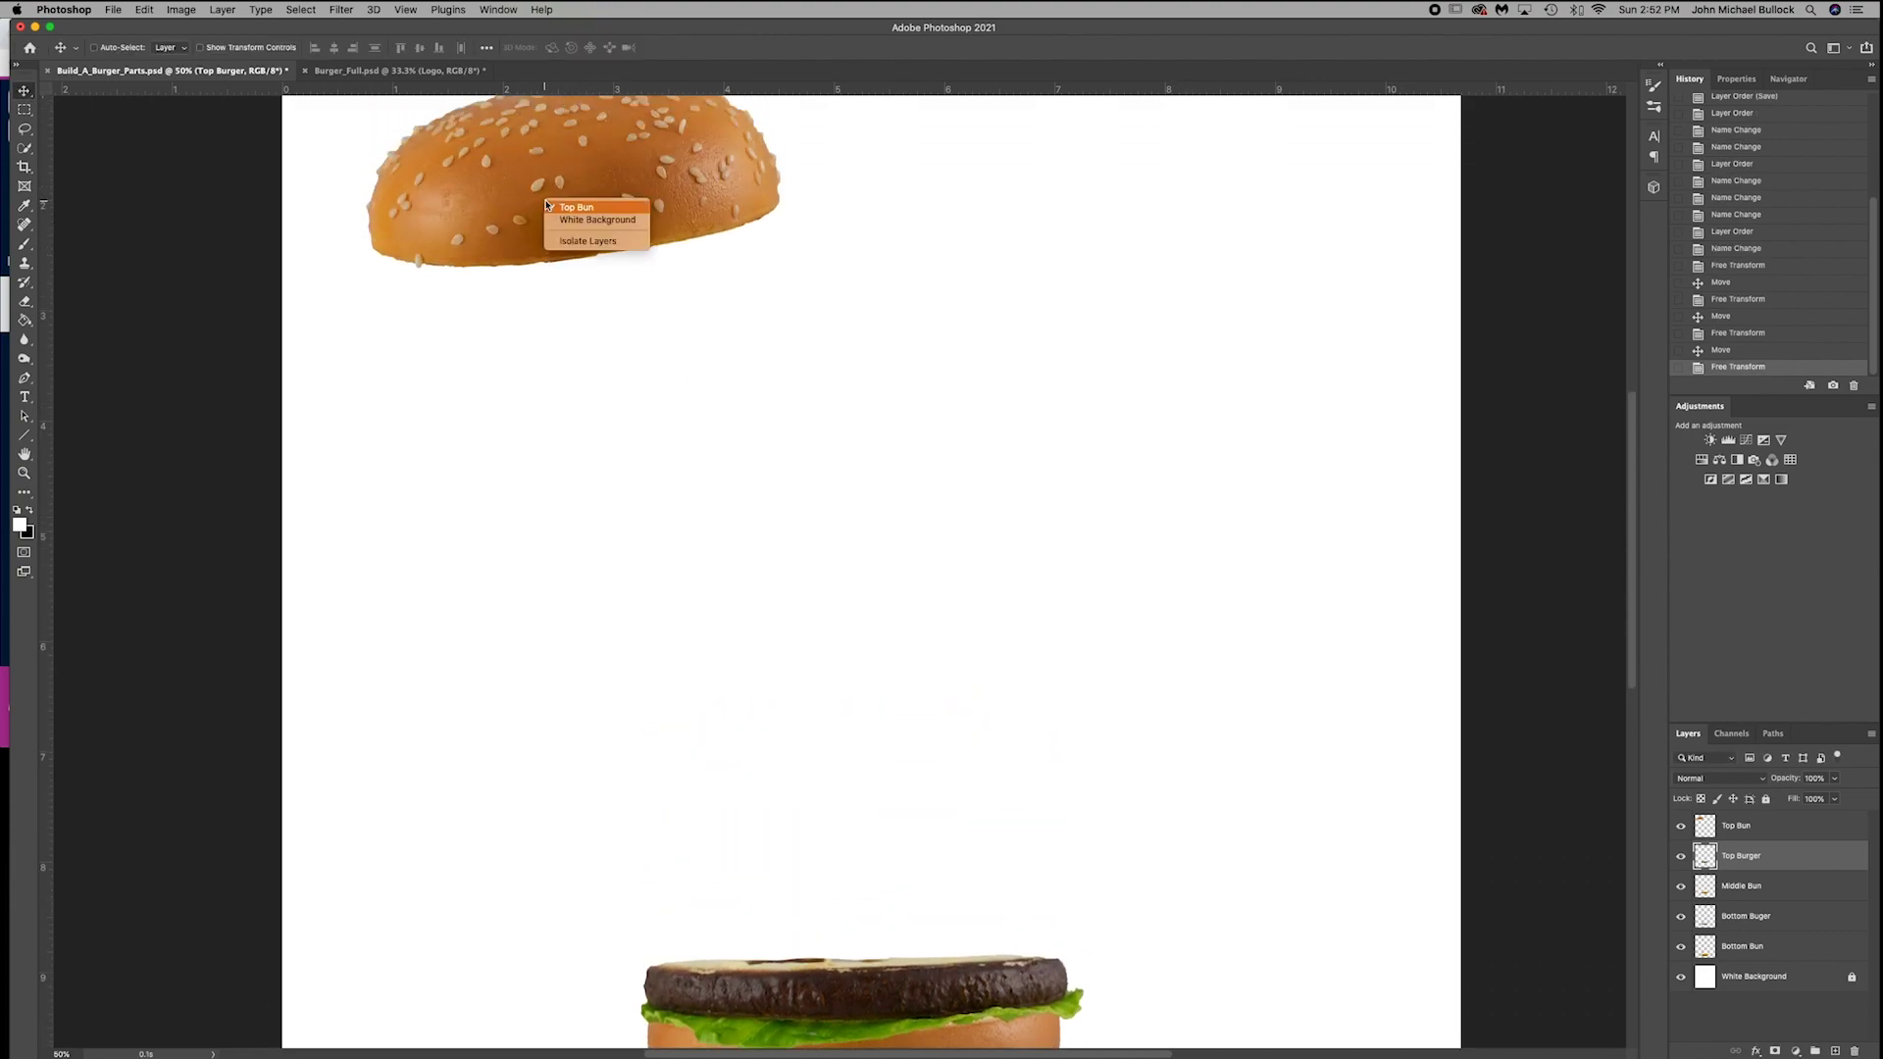
scroll(857, 546, down, 5)
drag(545, 206, 889, 680)
key(ctrl+t)
drag(1088, 589, 1106, 603)
drag(905, 593, 905, 629)
drag(1108, 618, 1115, 636)
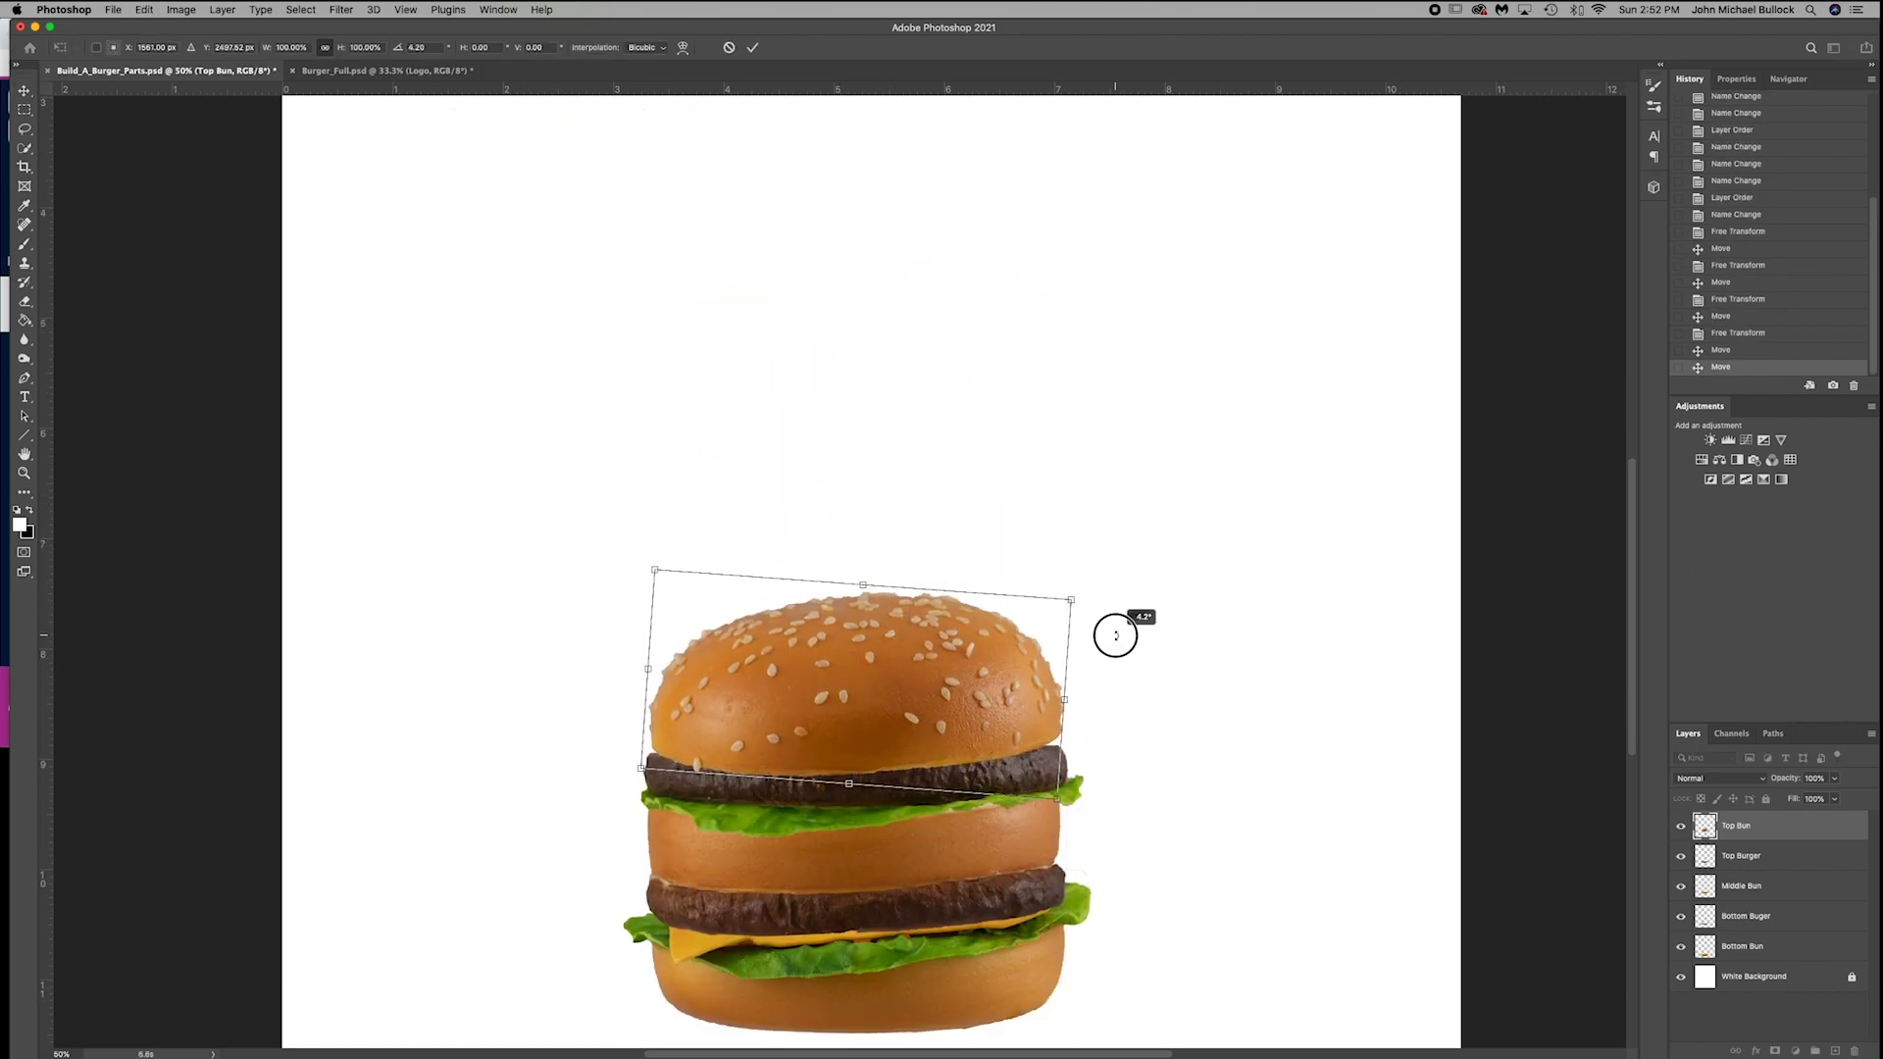
key(Return)
- Crop the canvas's top and right edges in close around the finished burger
key(super+minus)
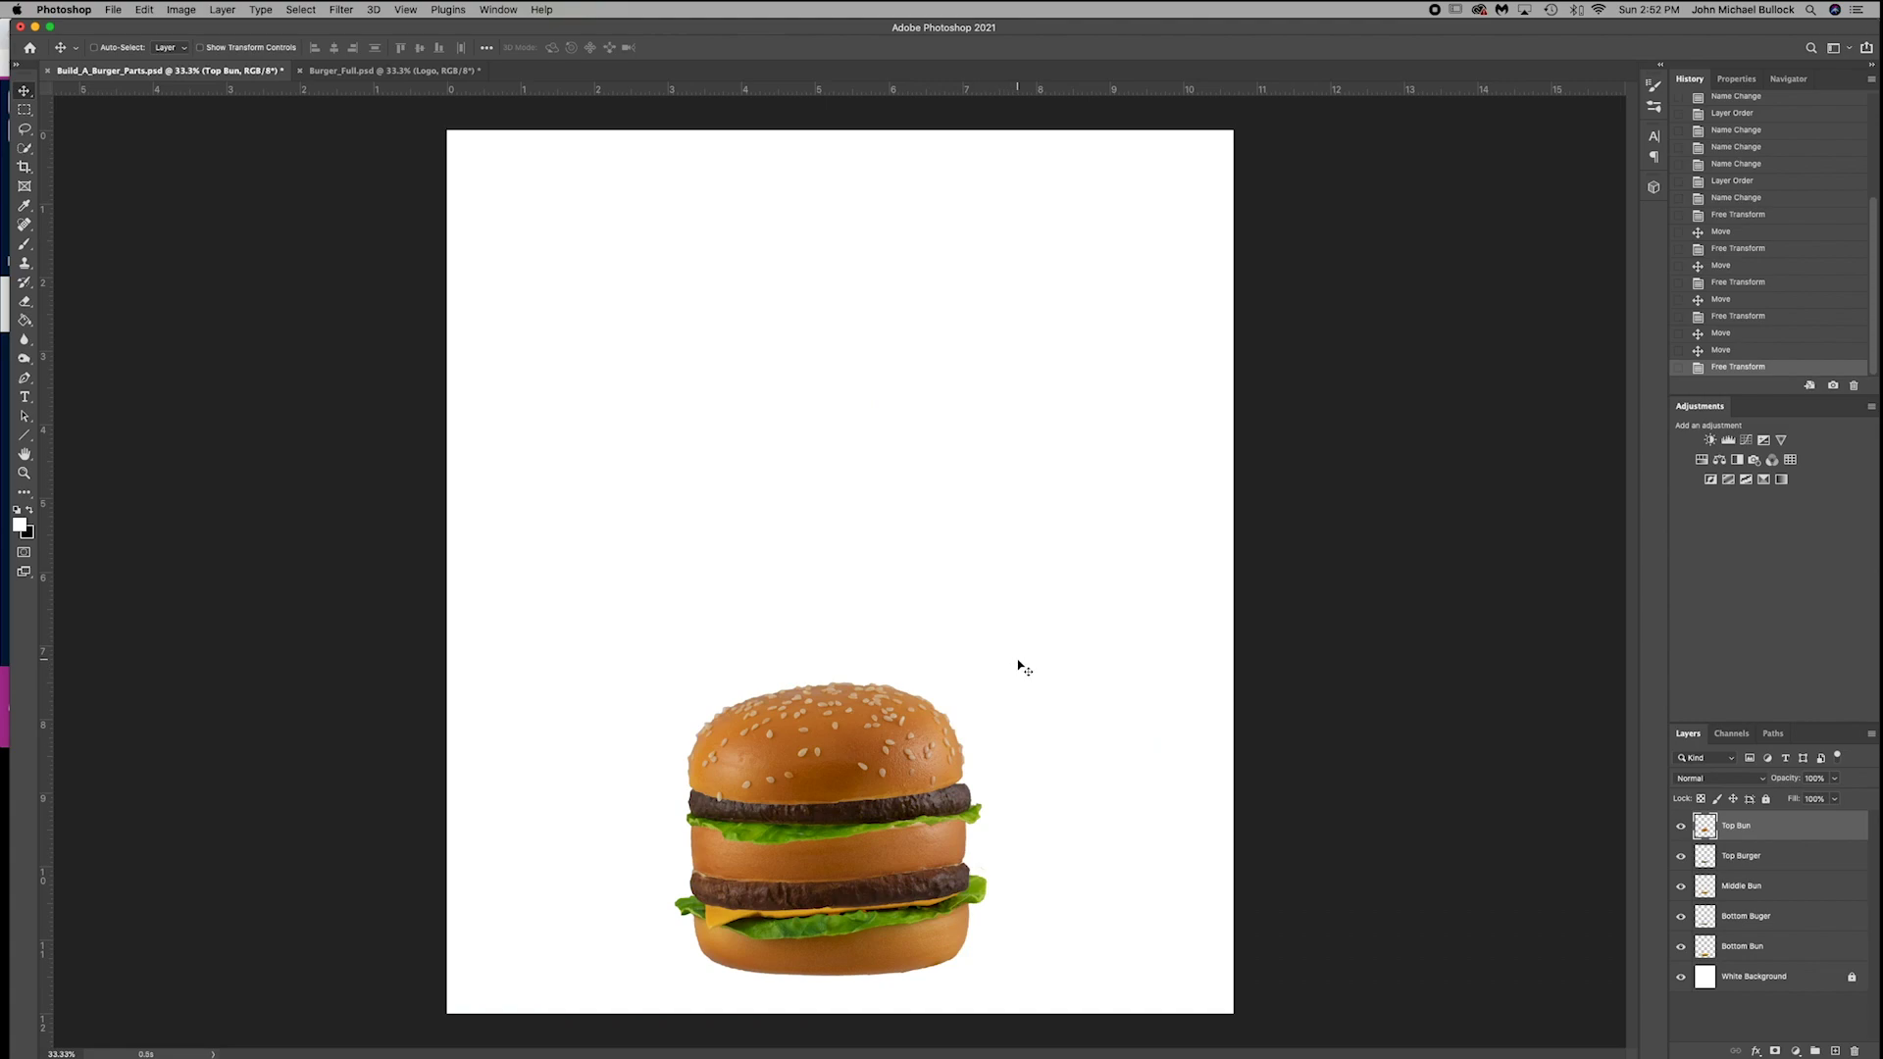
key(c)
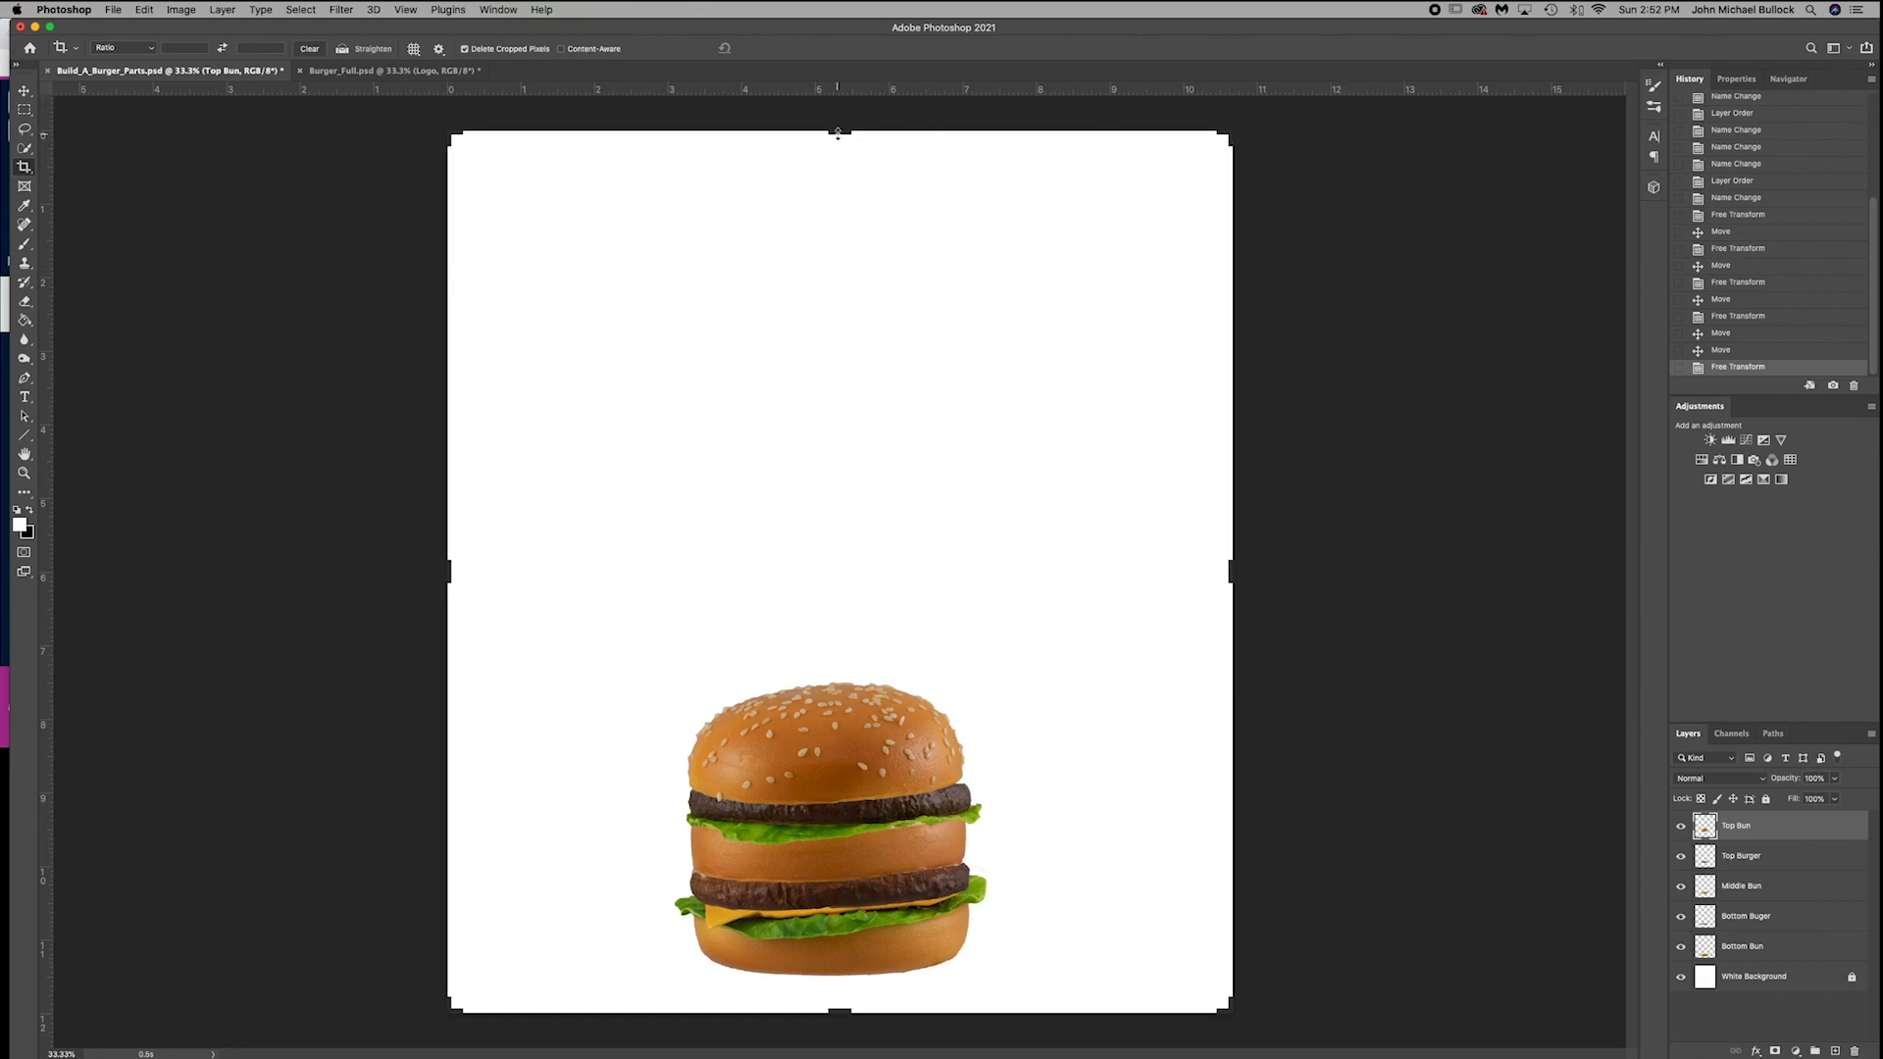
drag(837, 132, 840, 327)
drag(1231, 572, 1056, 583)
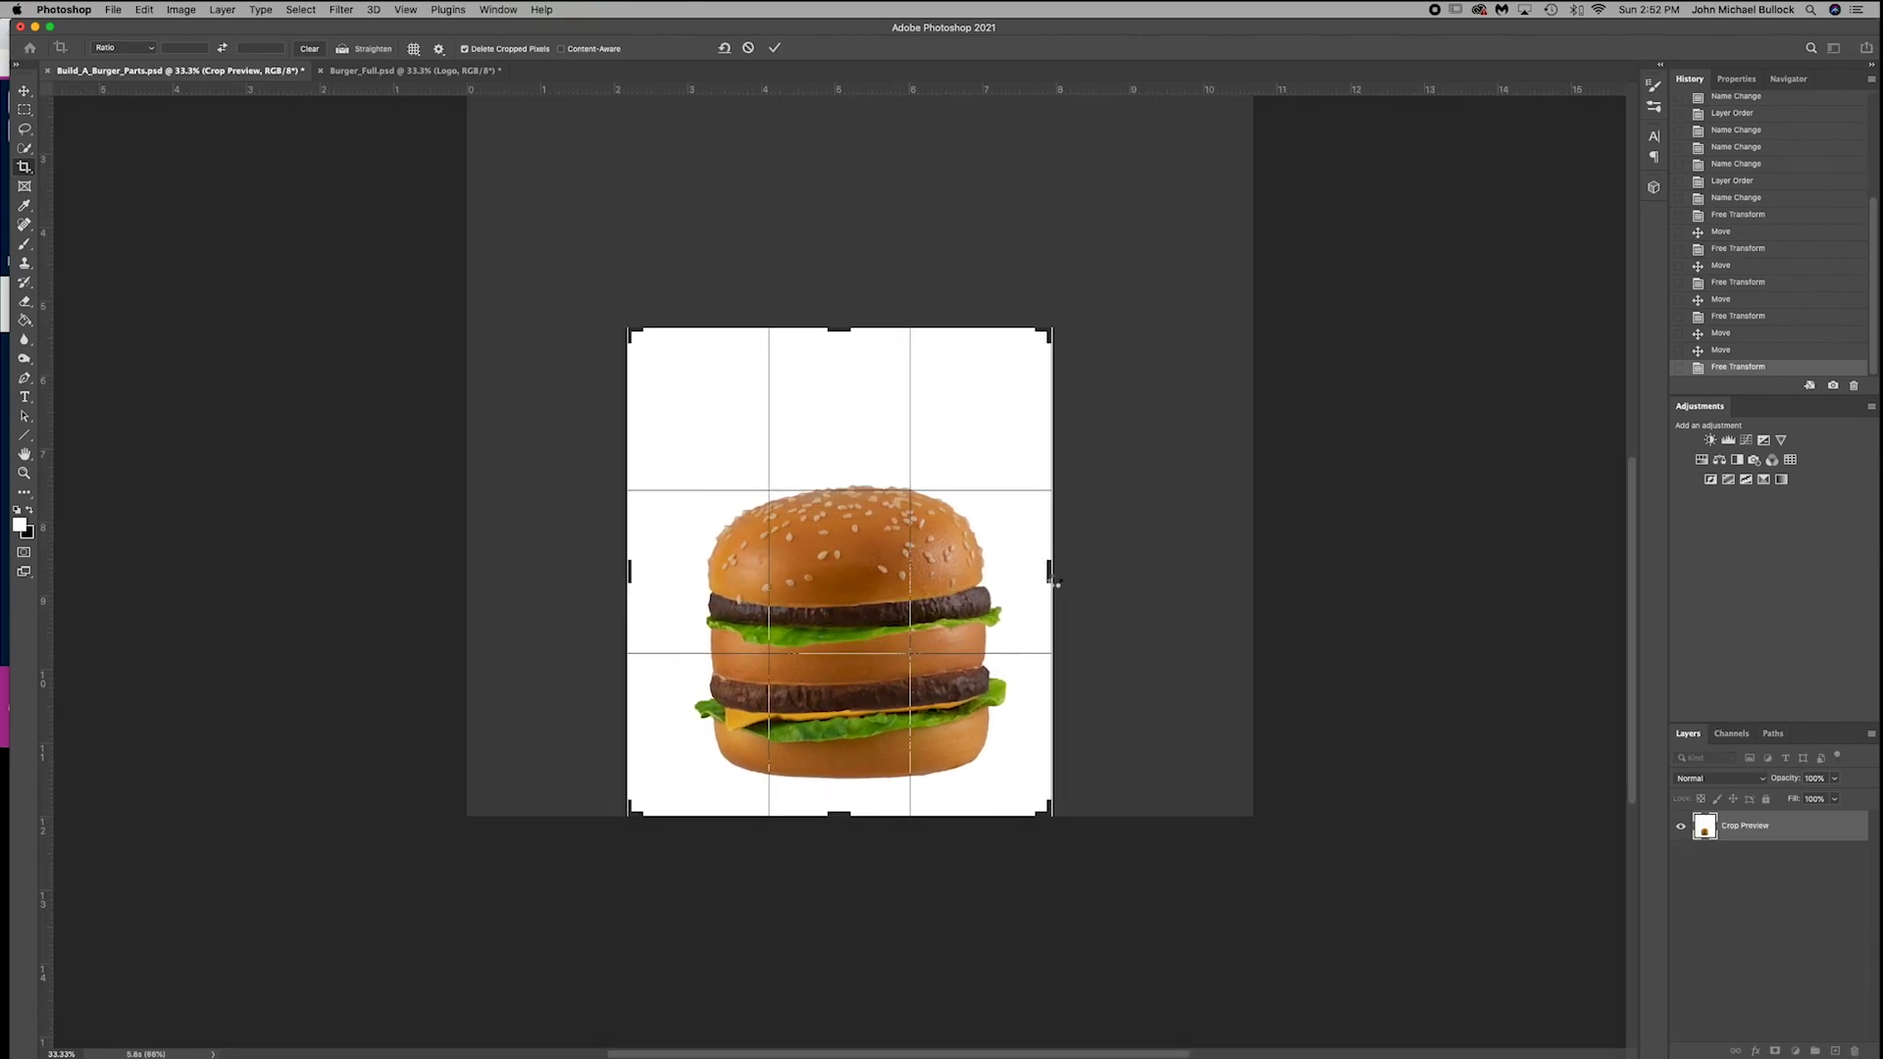
key(Return)
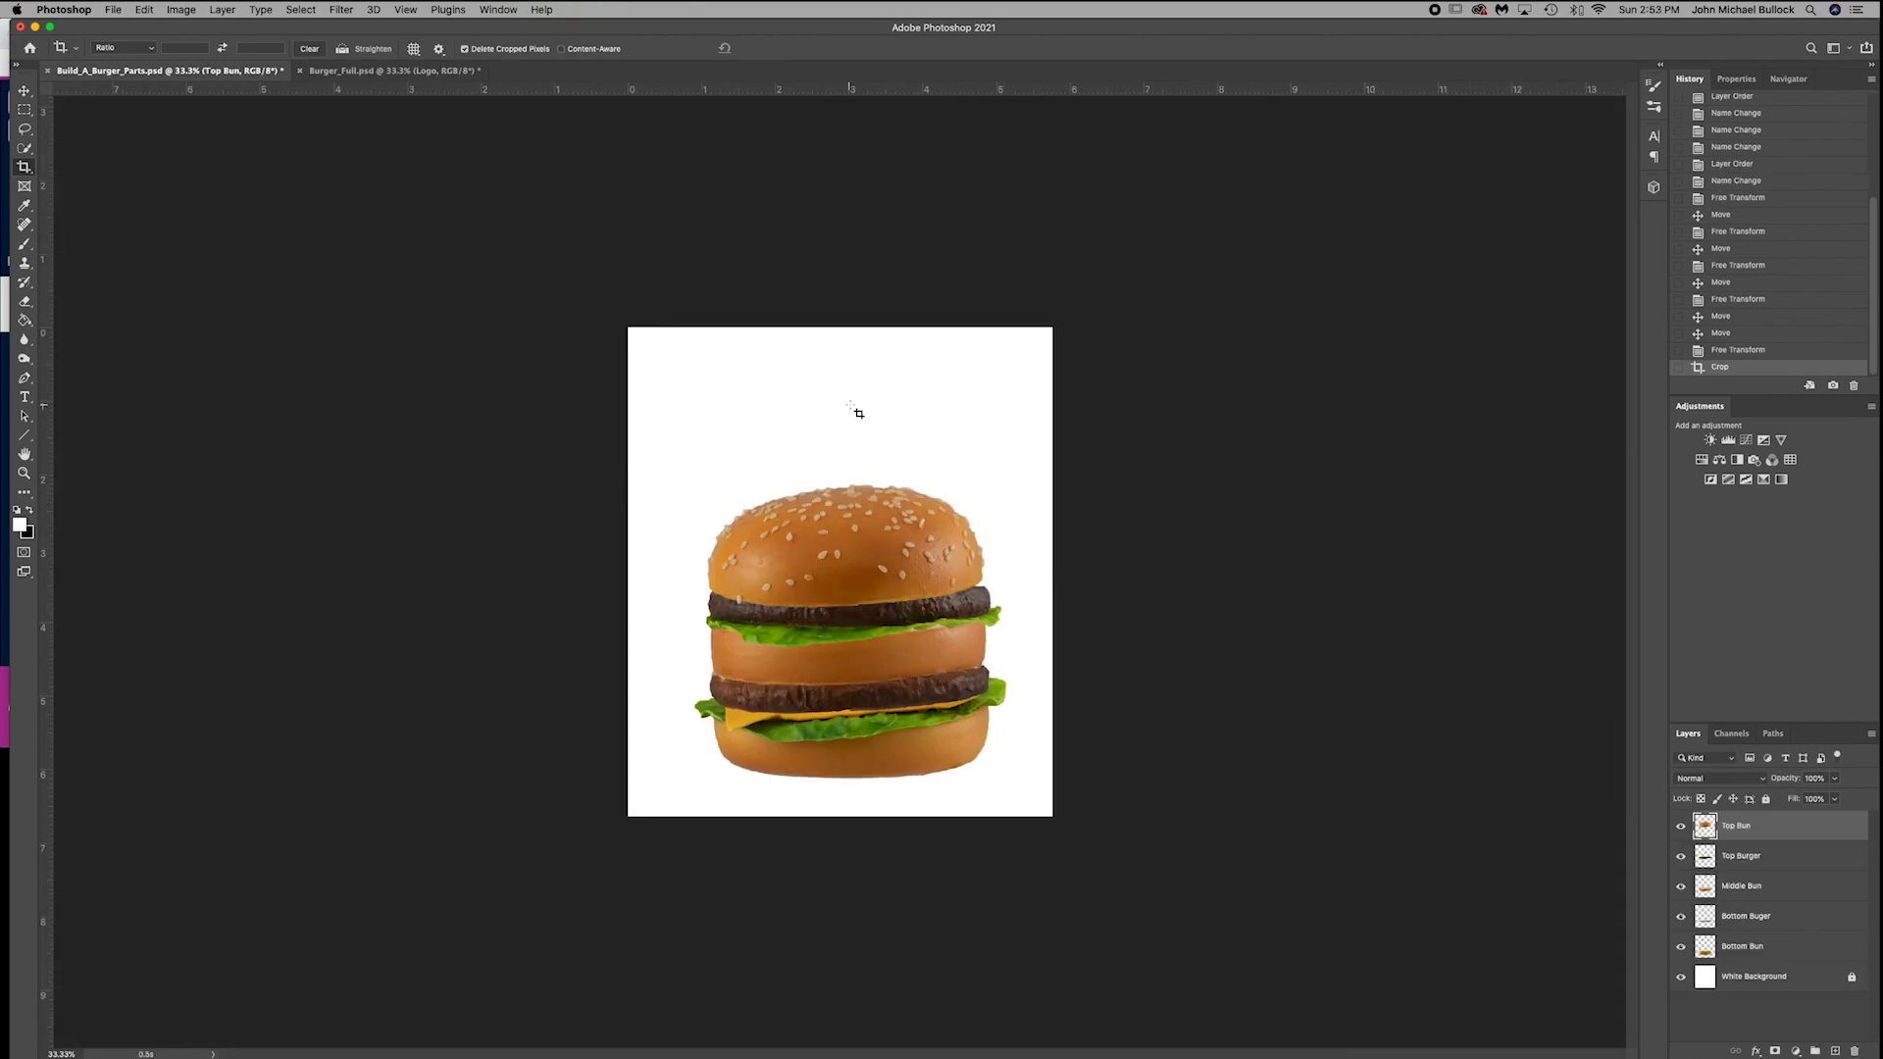
key(t)
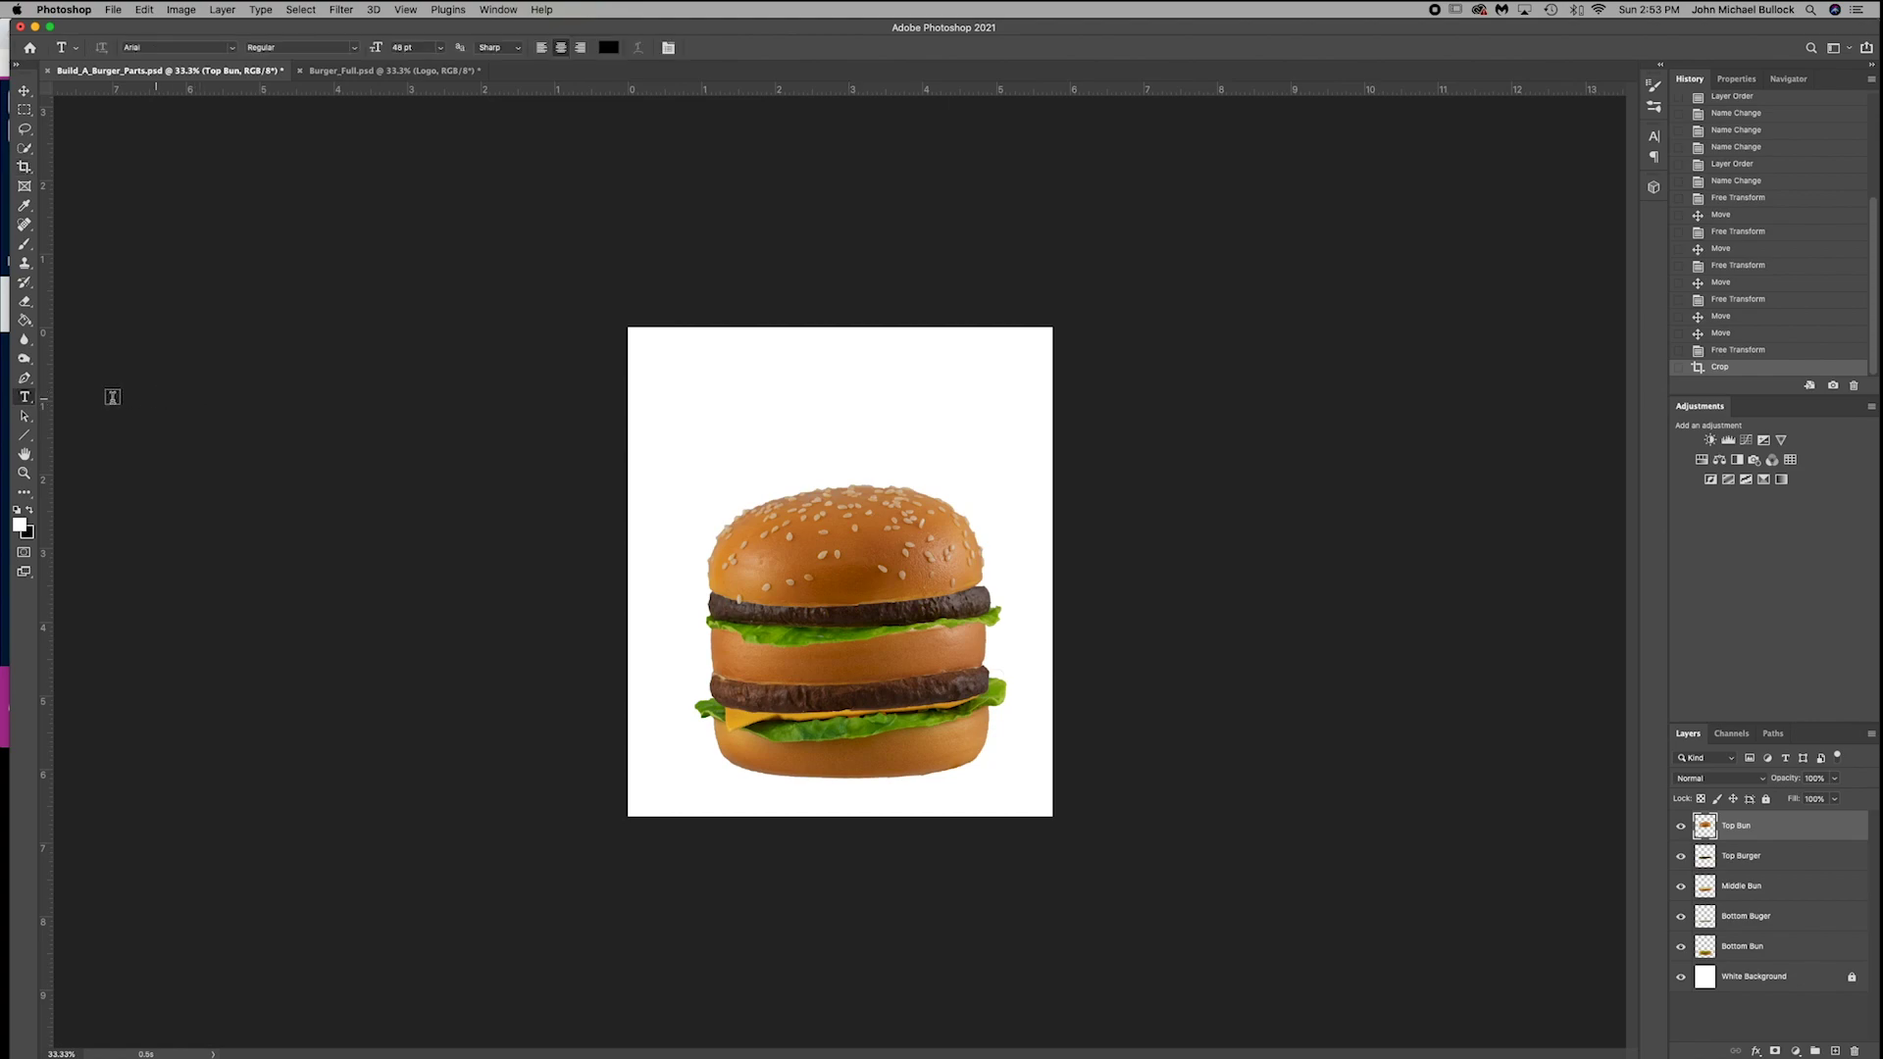
- Add a 24 pt two-line label with the teacher's name and 'Period 1' top-right
click(839, 363)
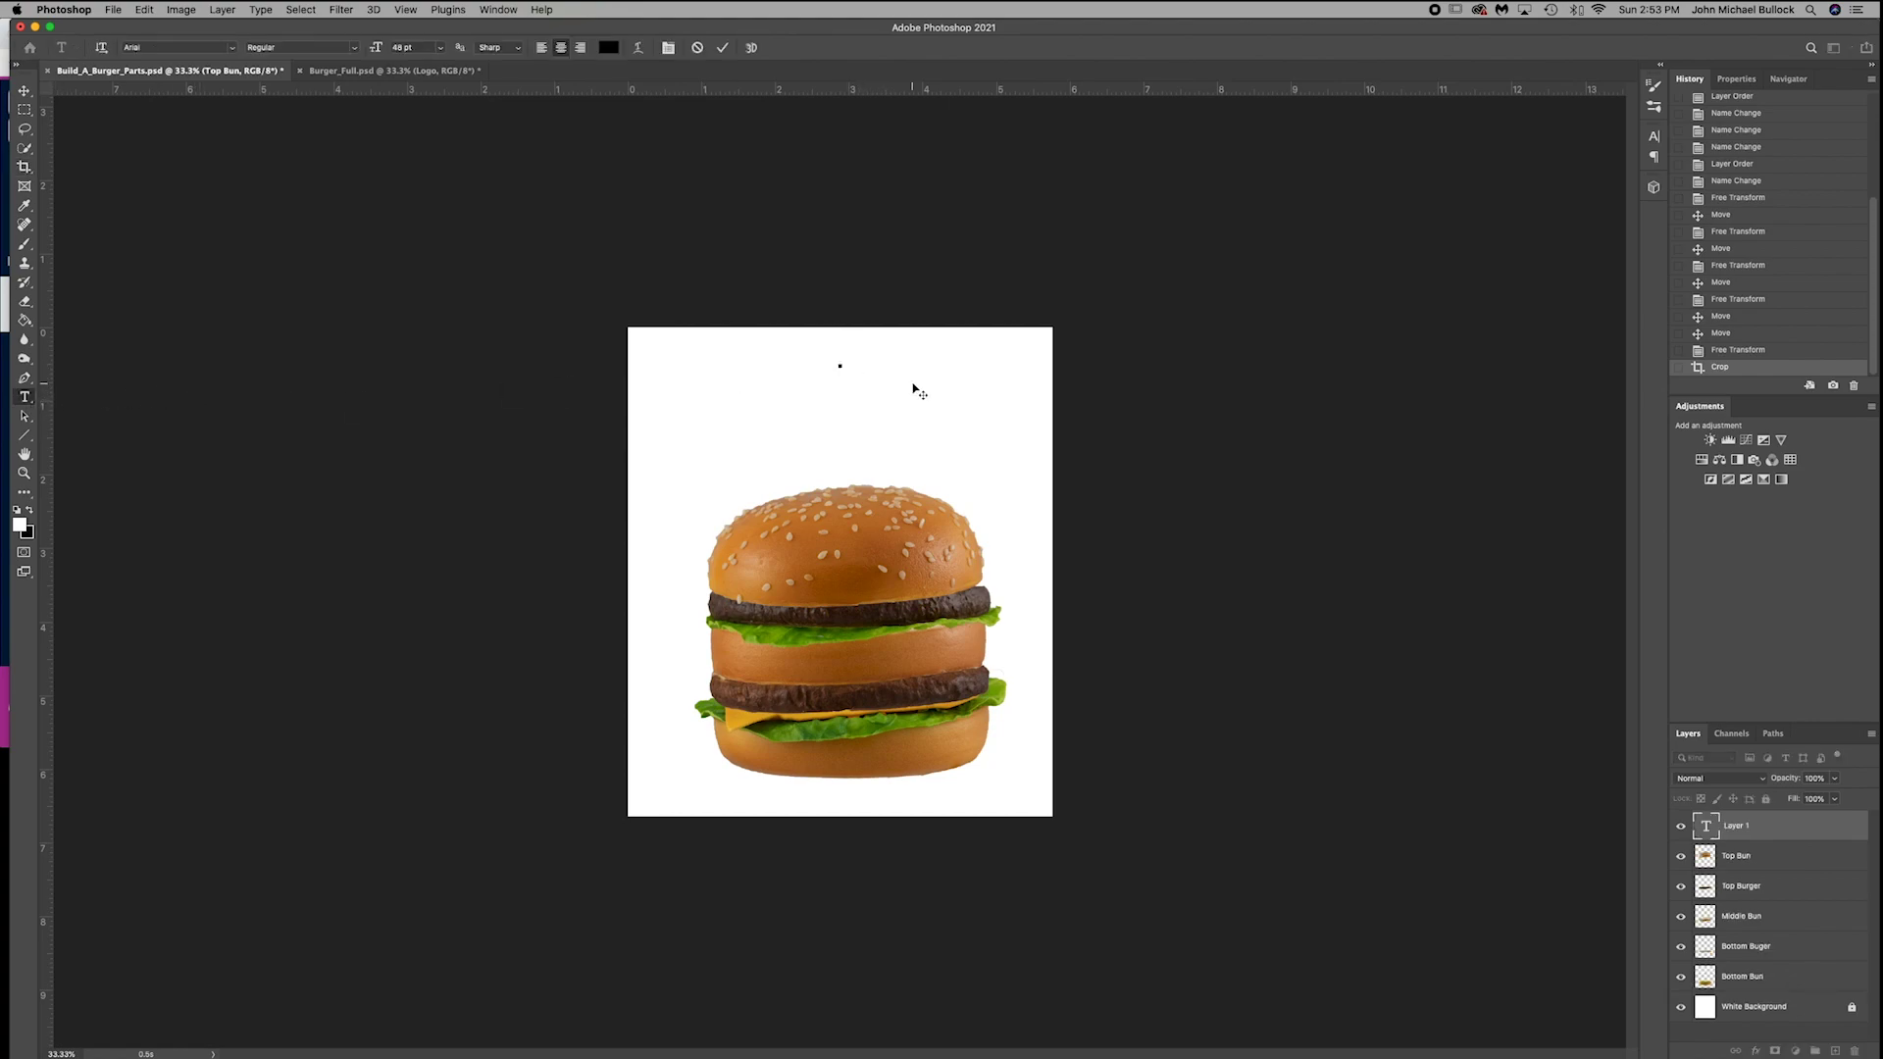
text(Mr. Bullock)
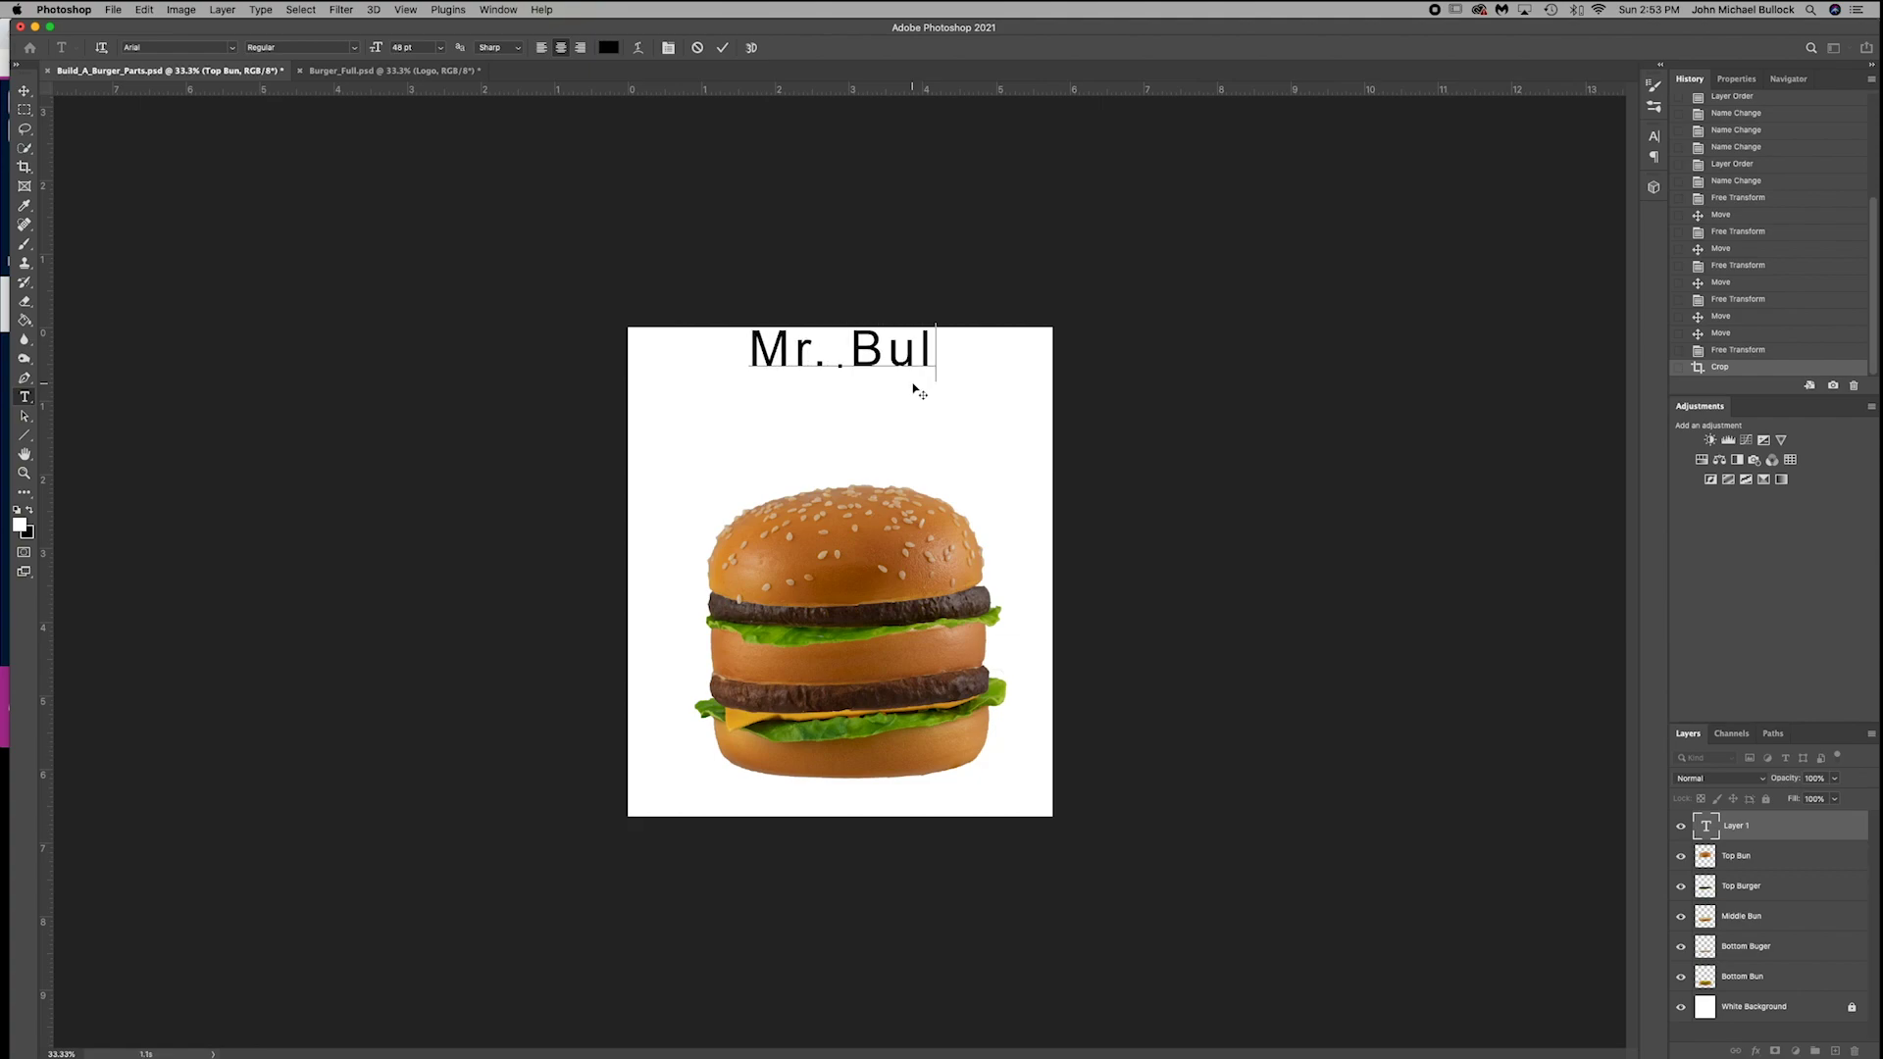
key(Return)
text(Period 1)
key(super+a)
click(429, 51)
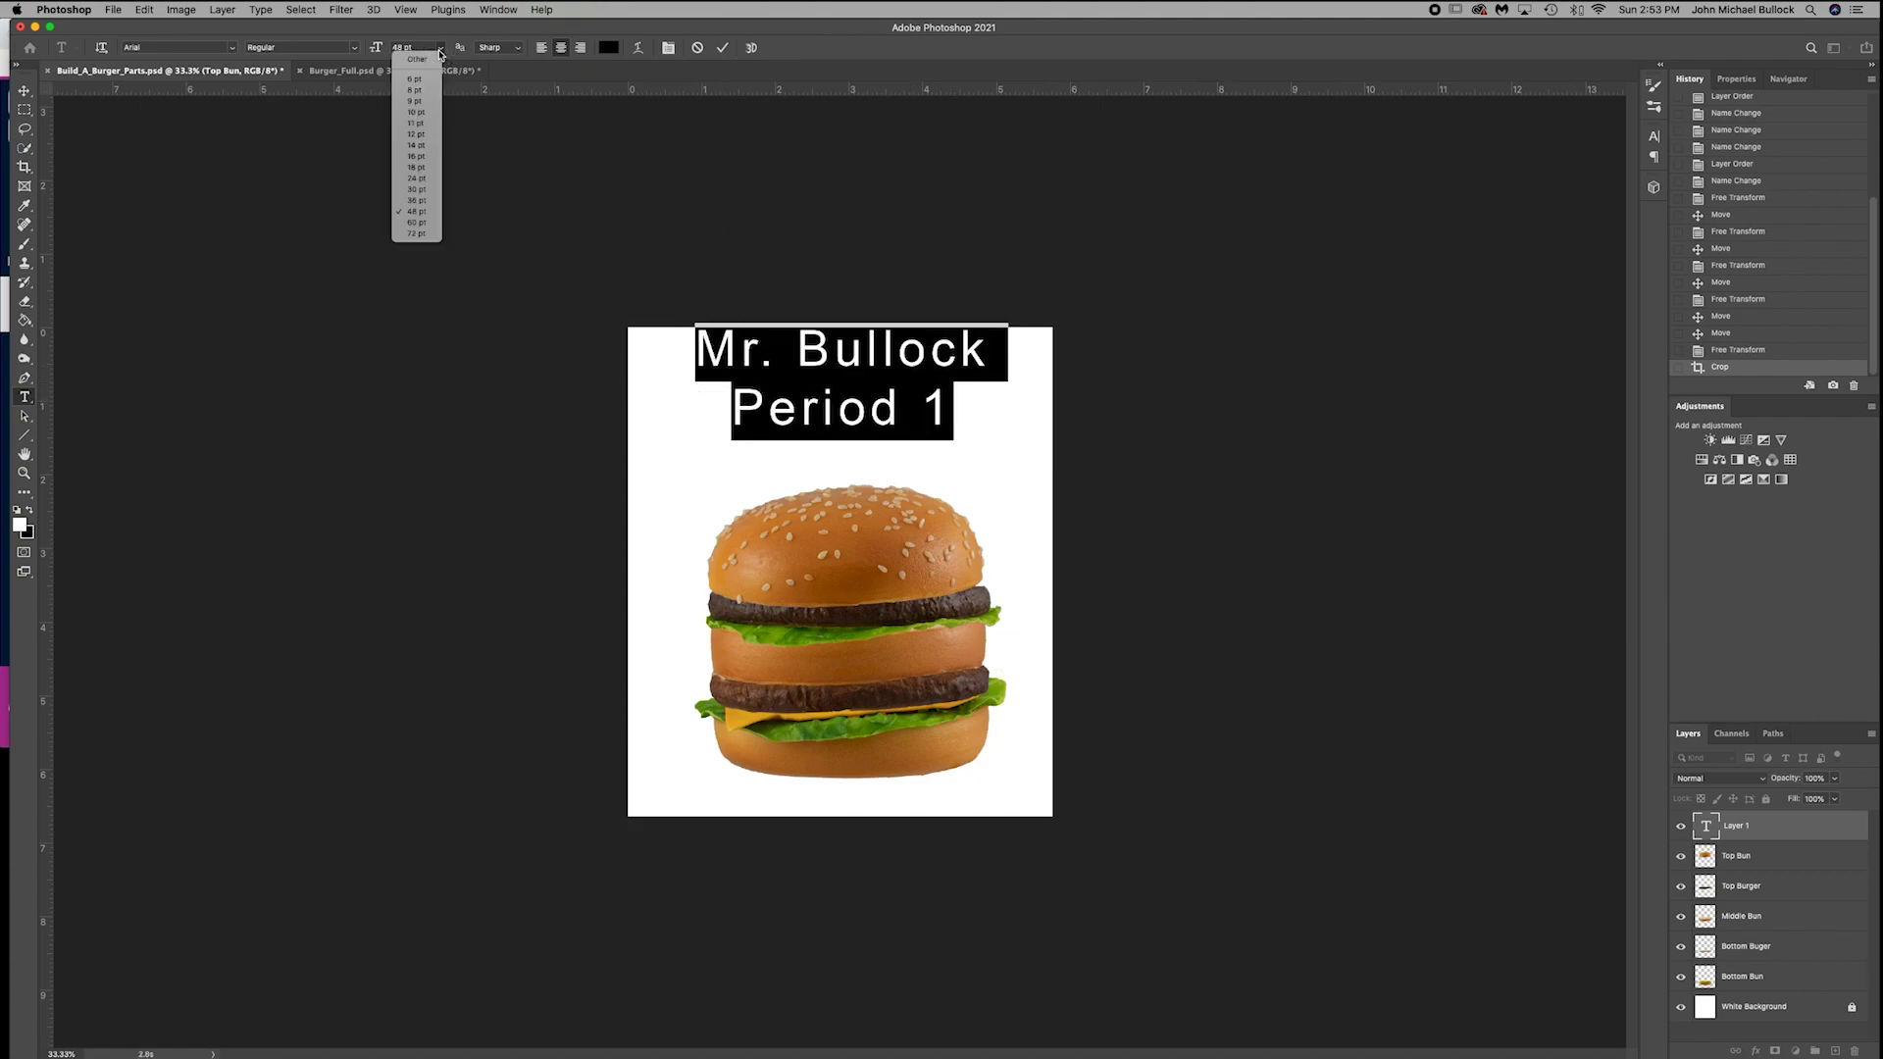
click(417, 177)
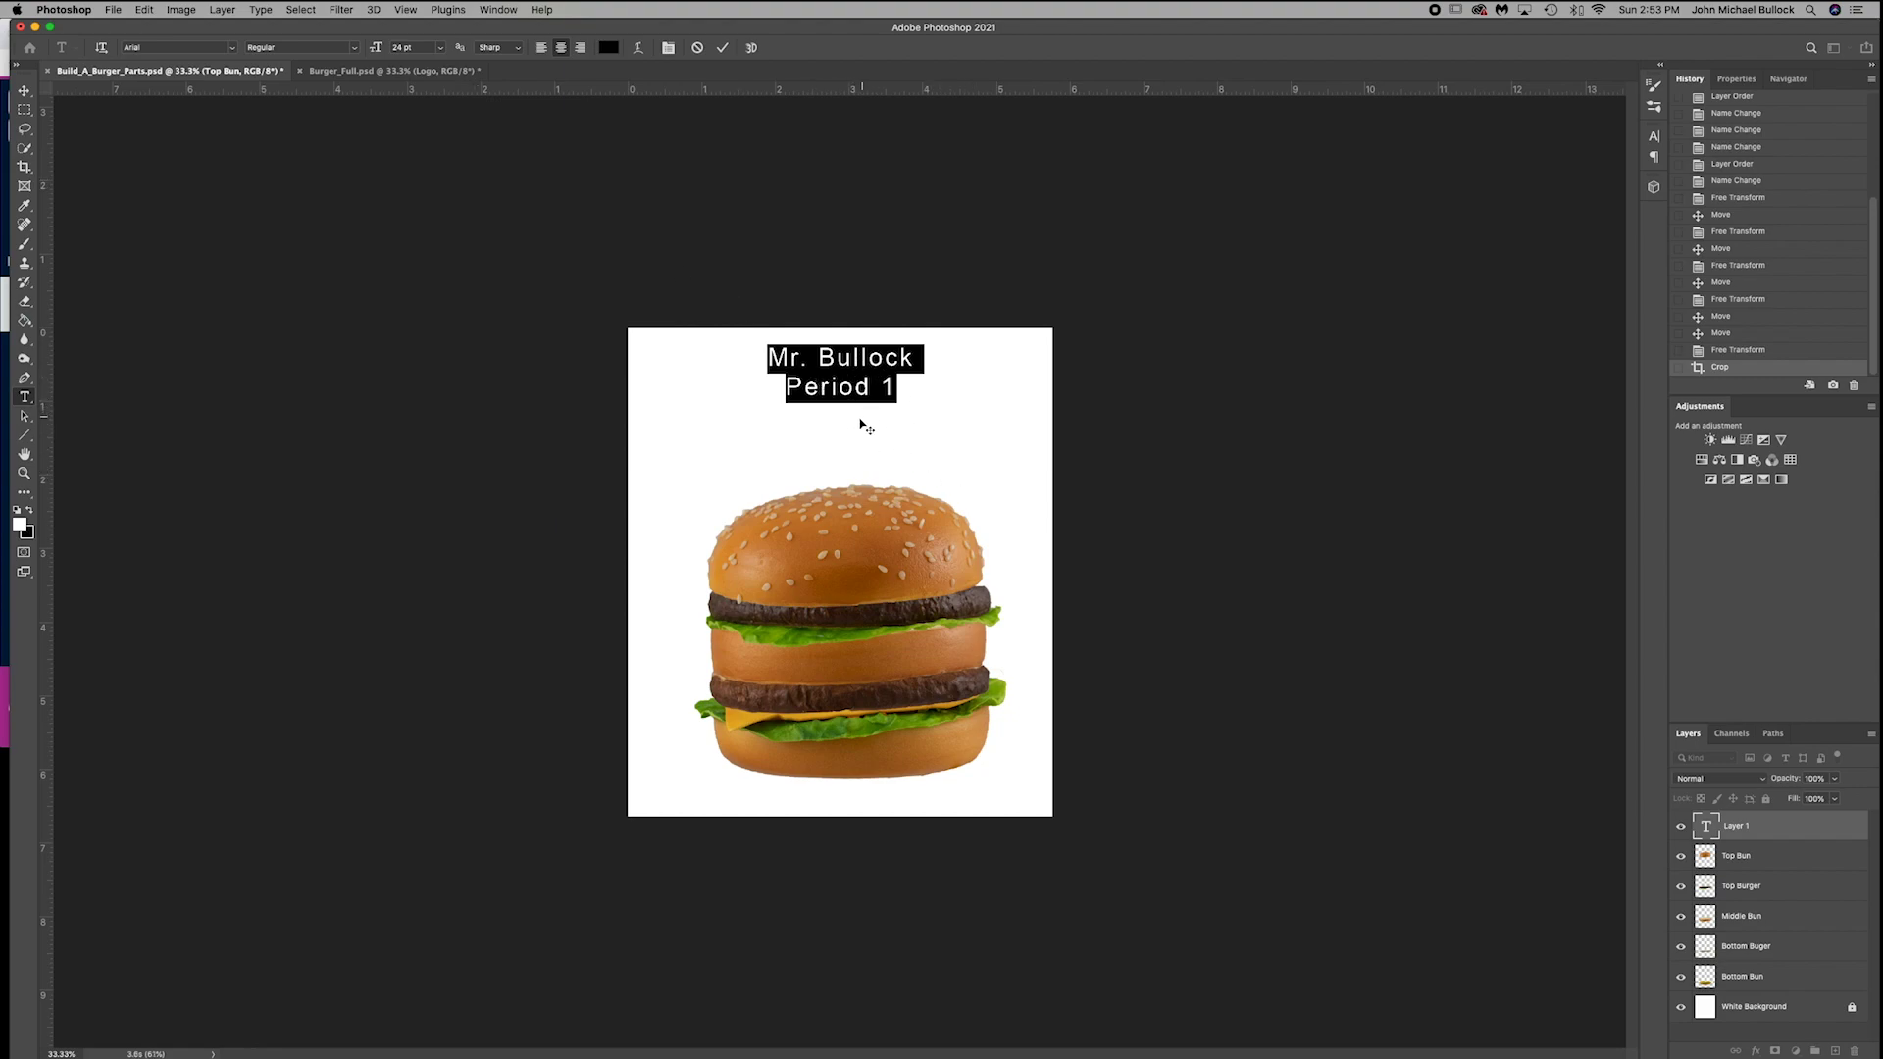
drag(863, 423, 975, 420)
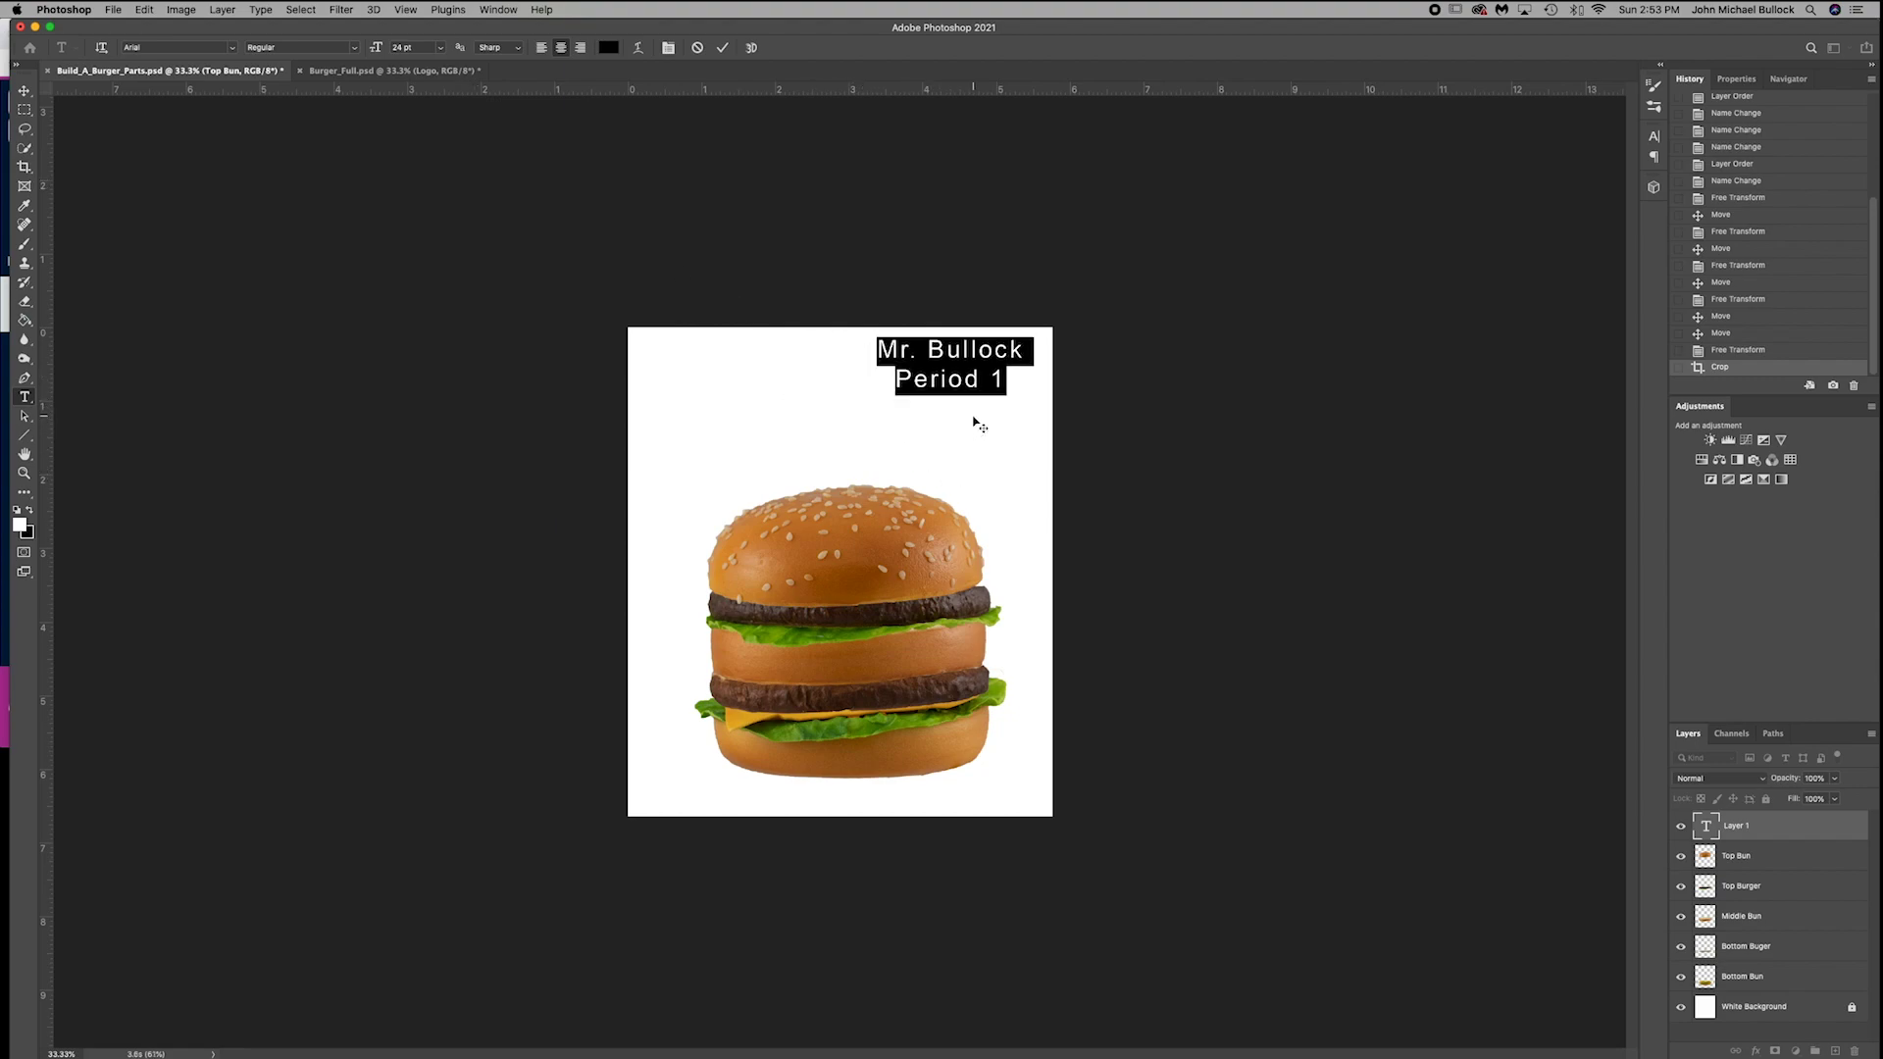
click(1811, 839)
click(1028, 534)
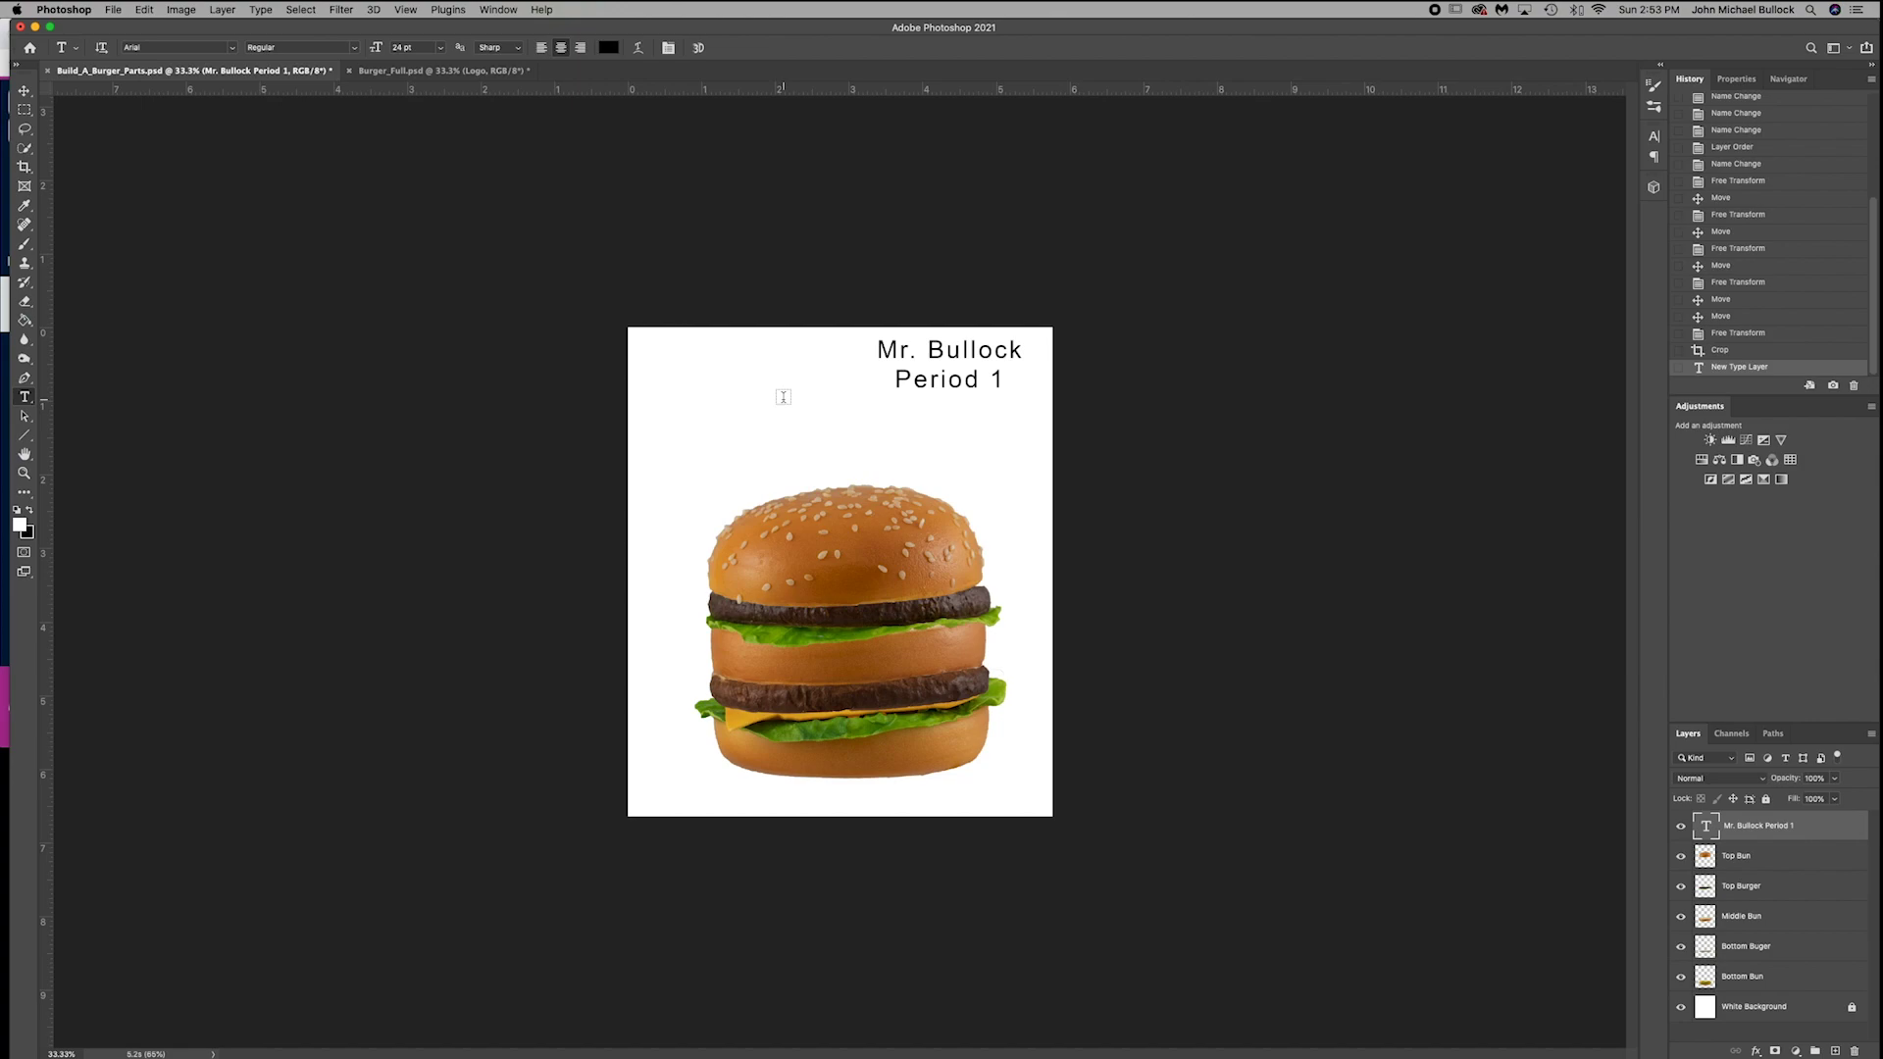
- Capture a screenshot area covering the whole Photoshop window with the labelled burger
click(14, 513)
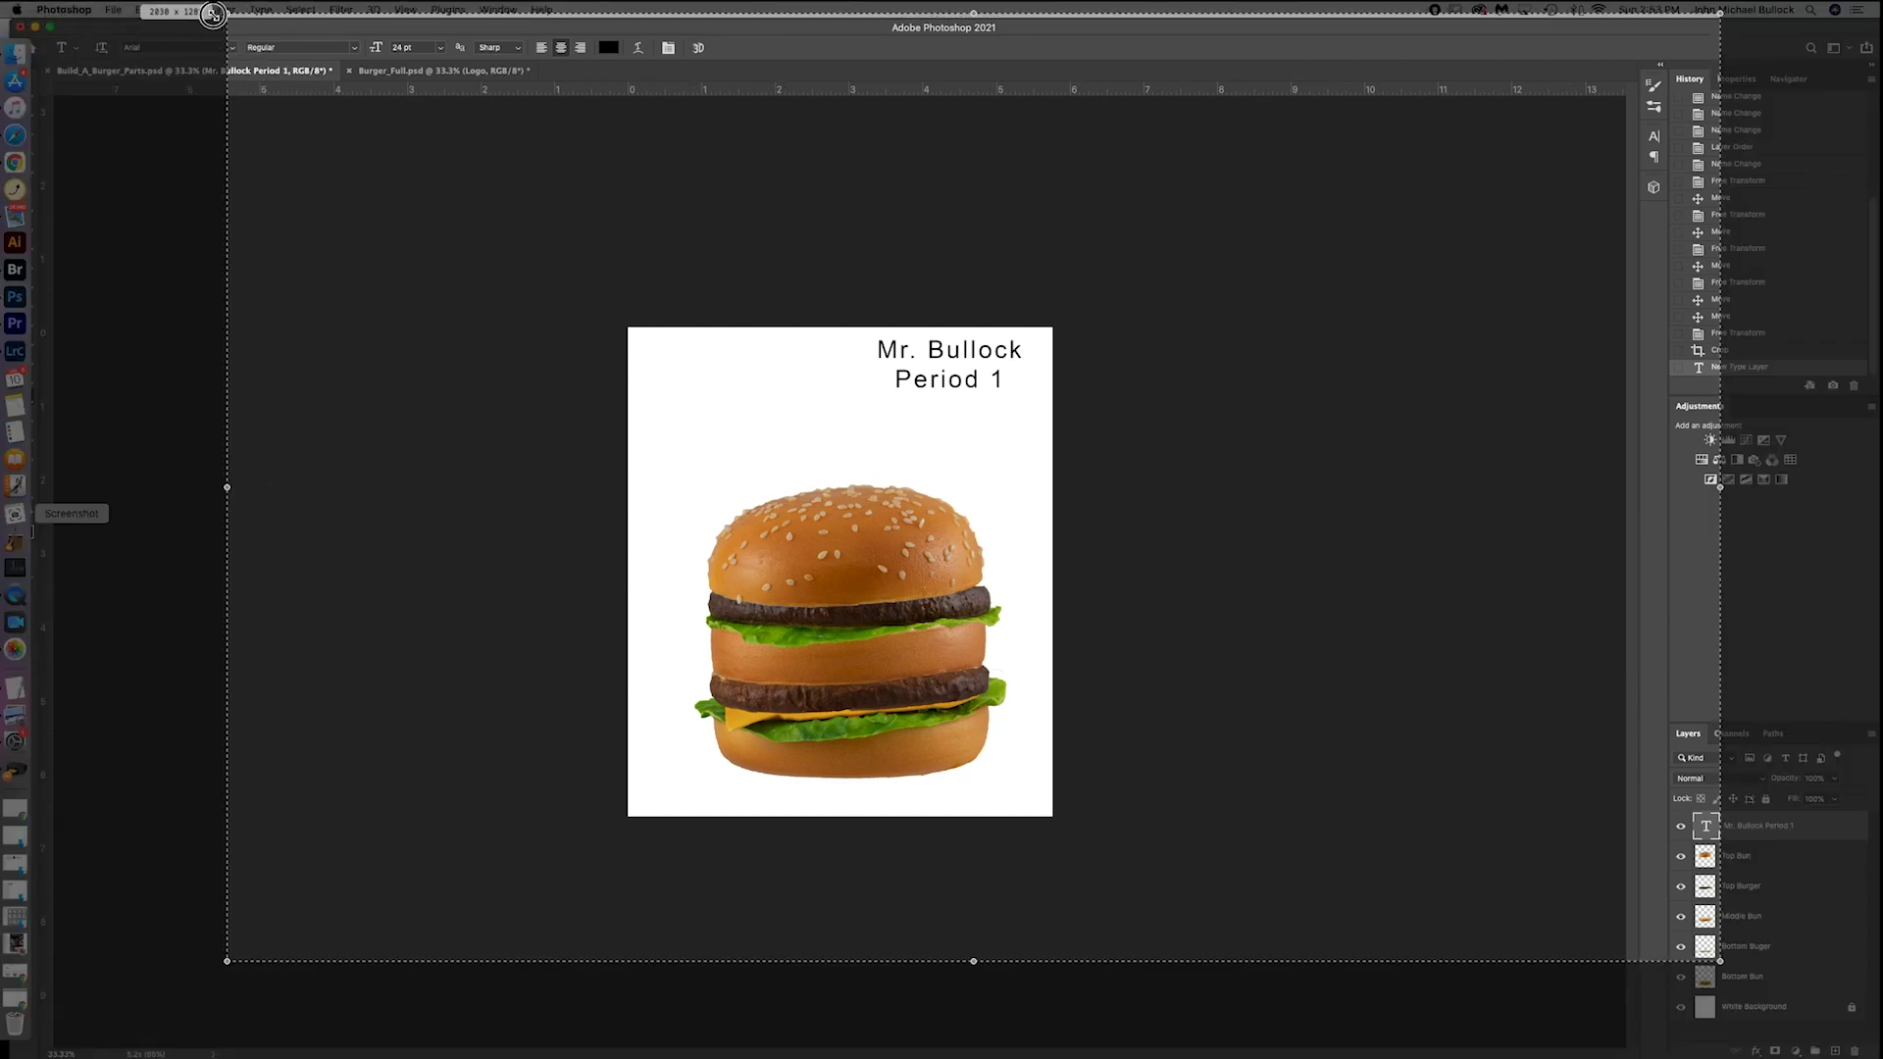
drag(213, 13, 127, 14)
drag(1719, 962, 1874, 1036)
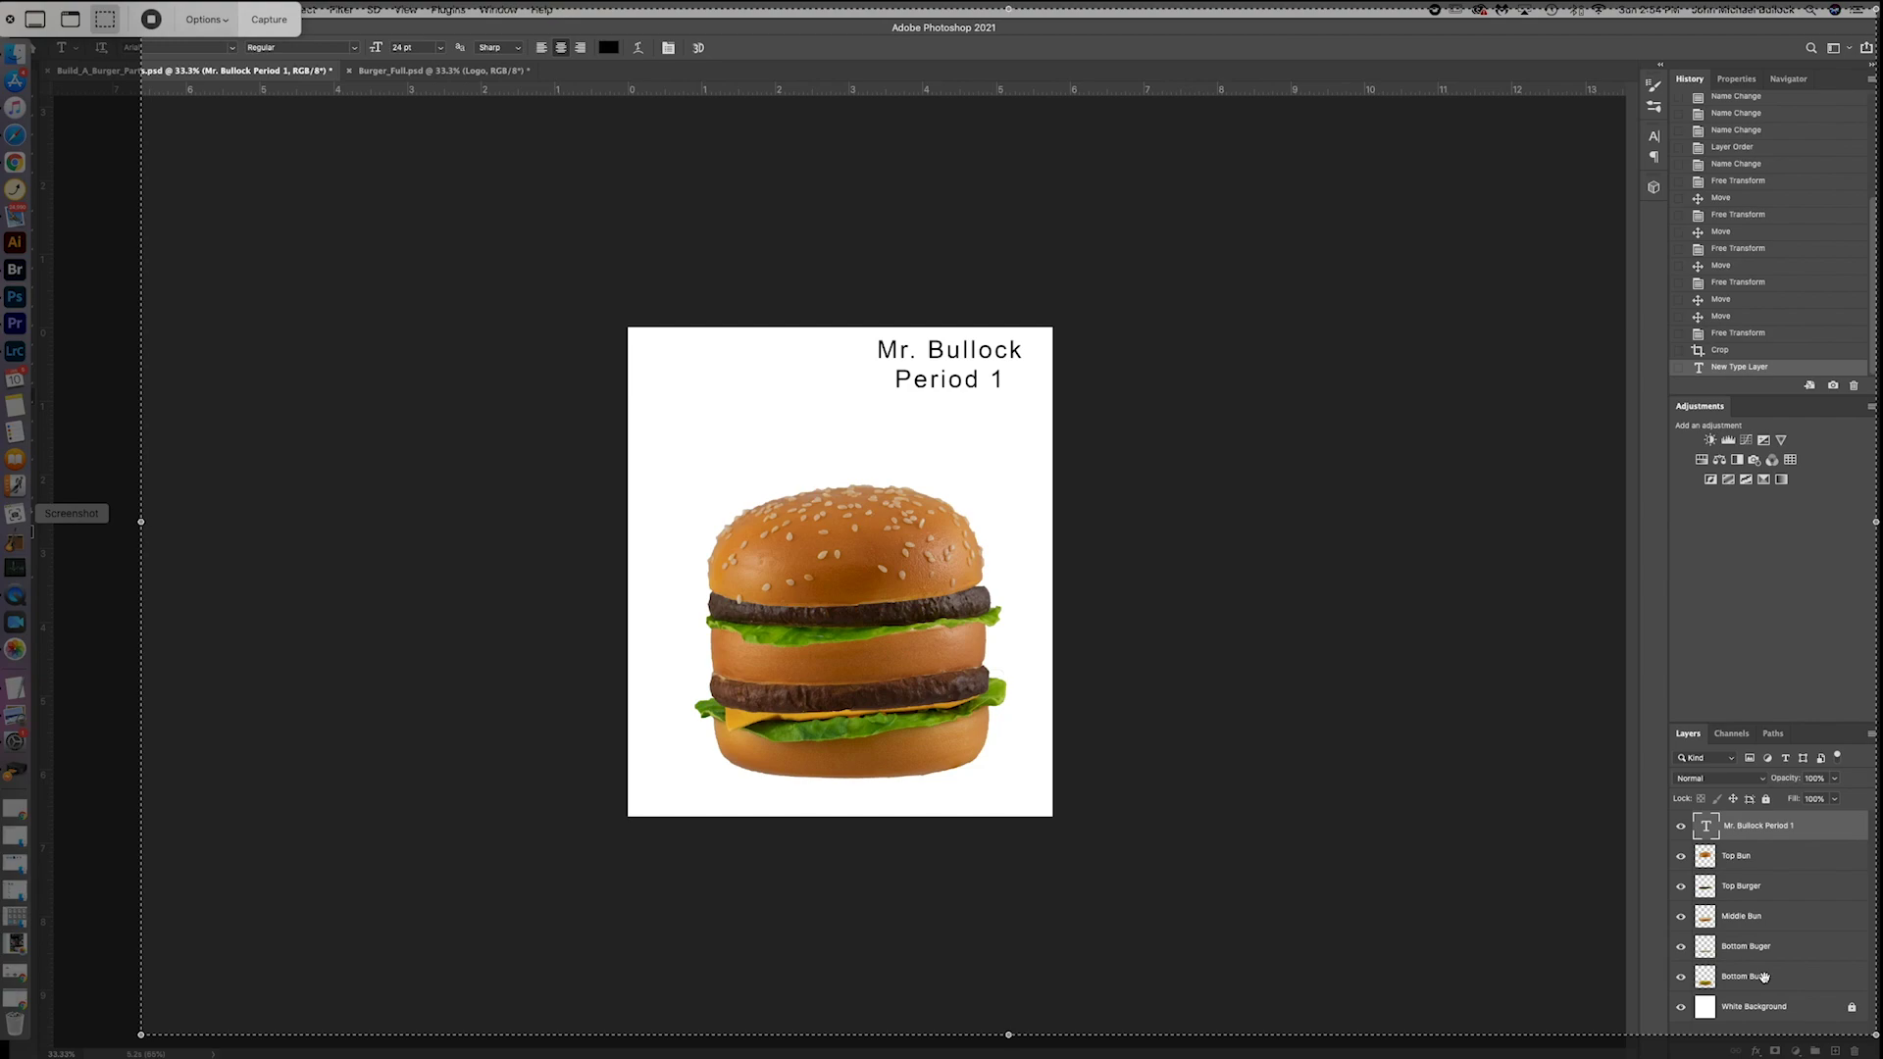
key(Return)
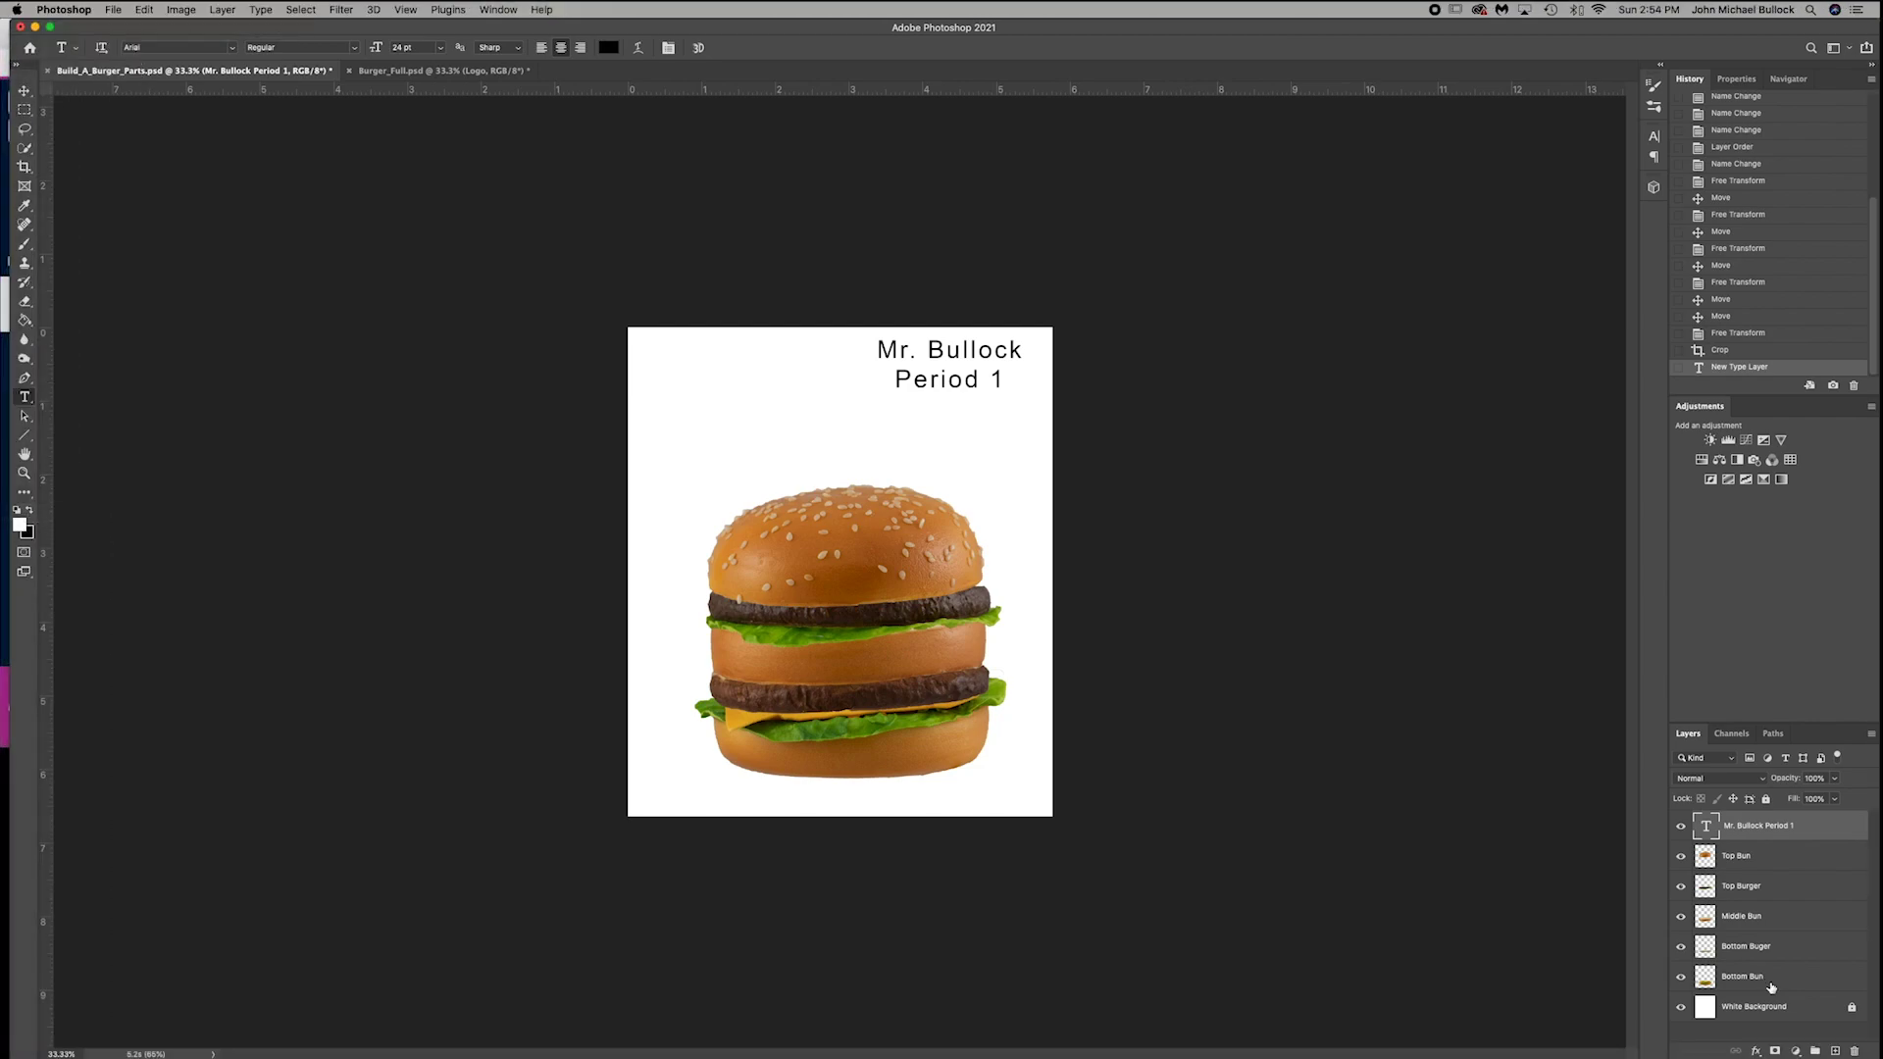
- Save the layered image as MrBullock_Burger_Finished.psd with maximum compatibility in the Burger Project folder
click(111, 9)
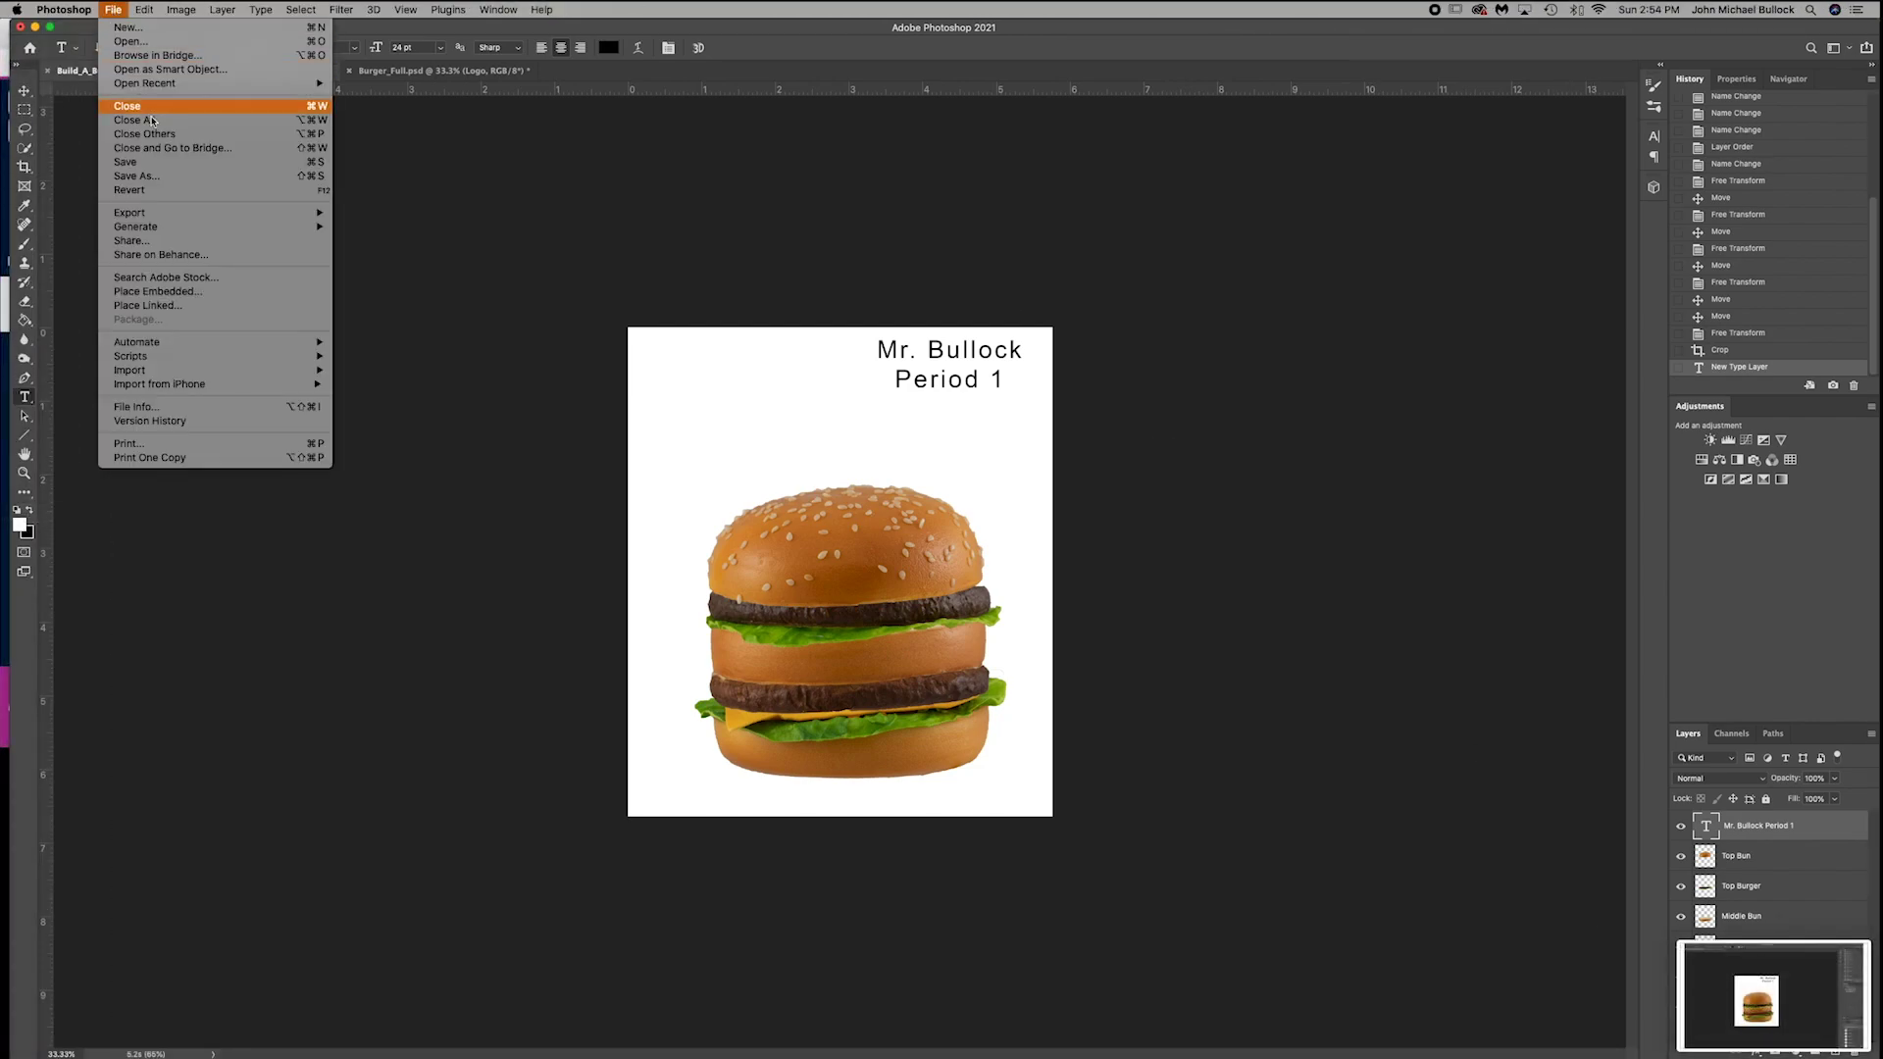
click(178, 179)
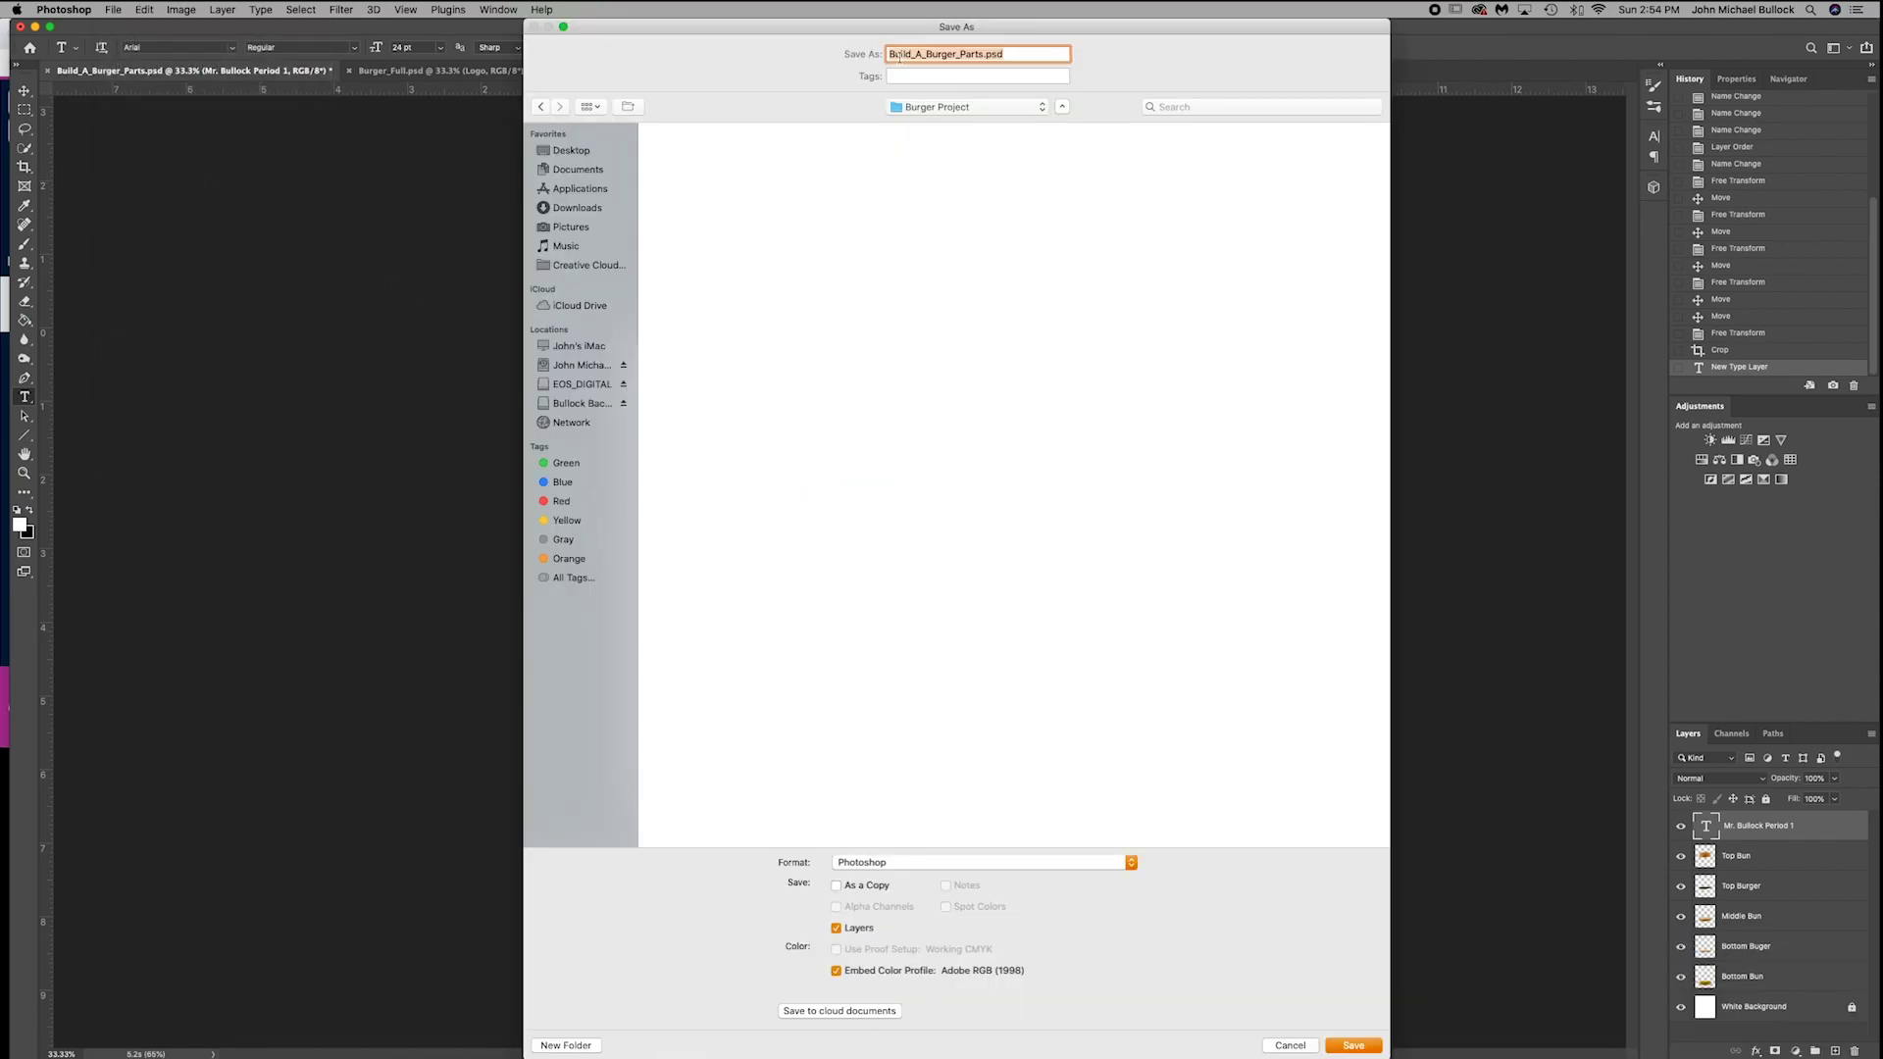
drag(927, 54, 885, 58)
text(MrBullock)
drag(973, 54, 994, 55)
text(Finished)
key(Return)
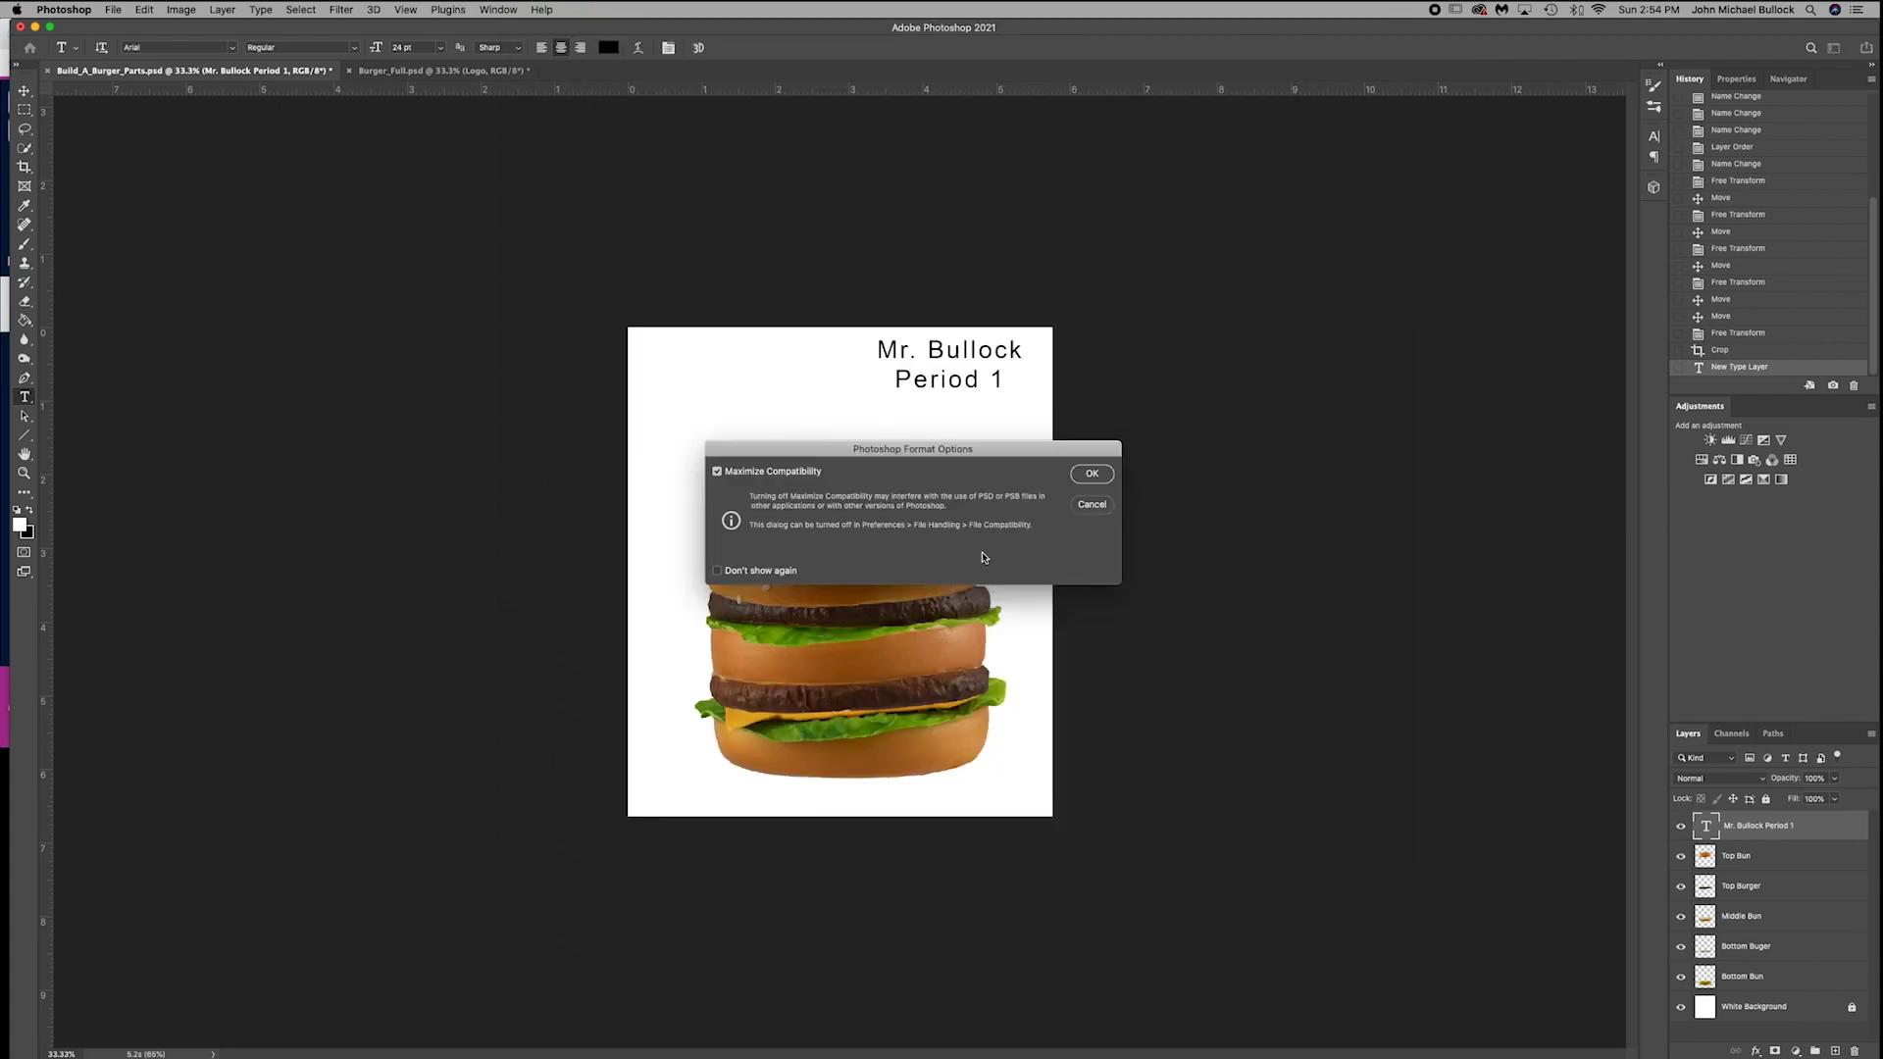
key(Return)
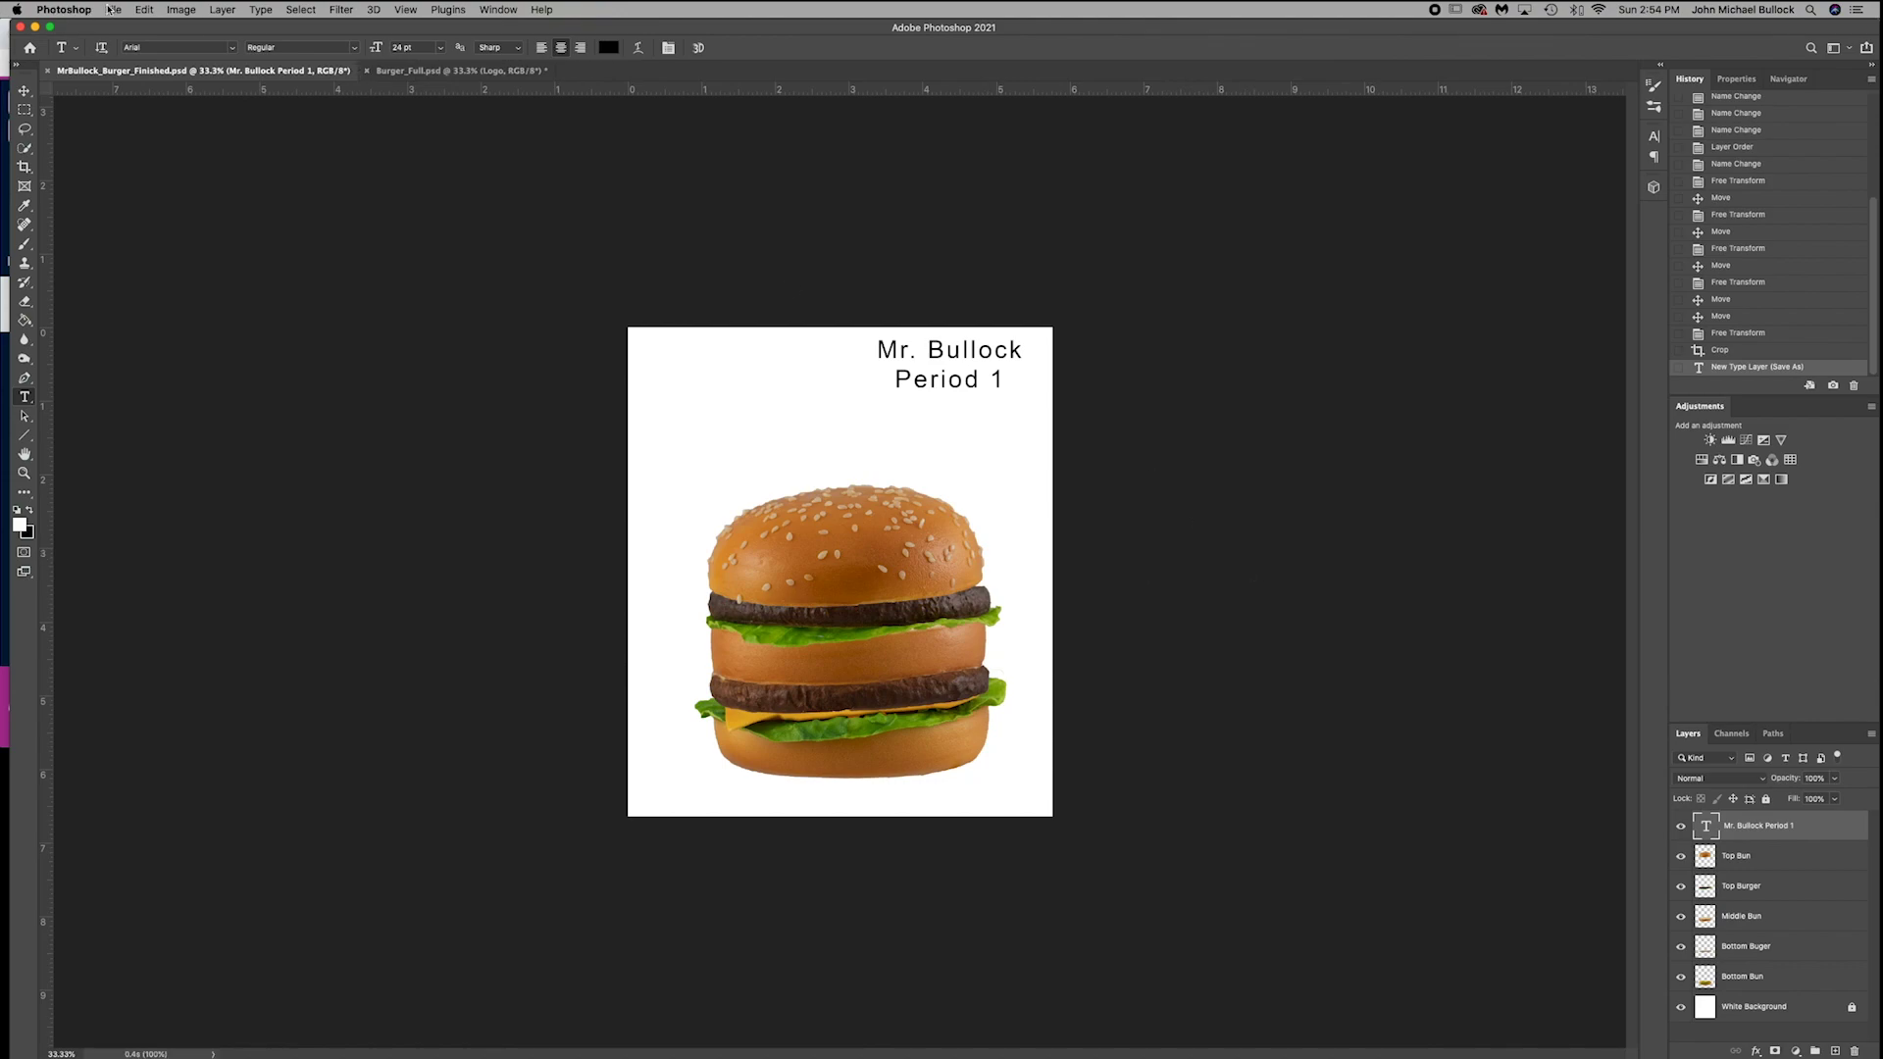
click(111, 9)
click(201, 176)
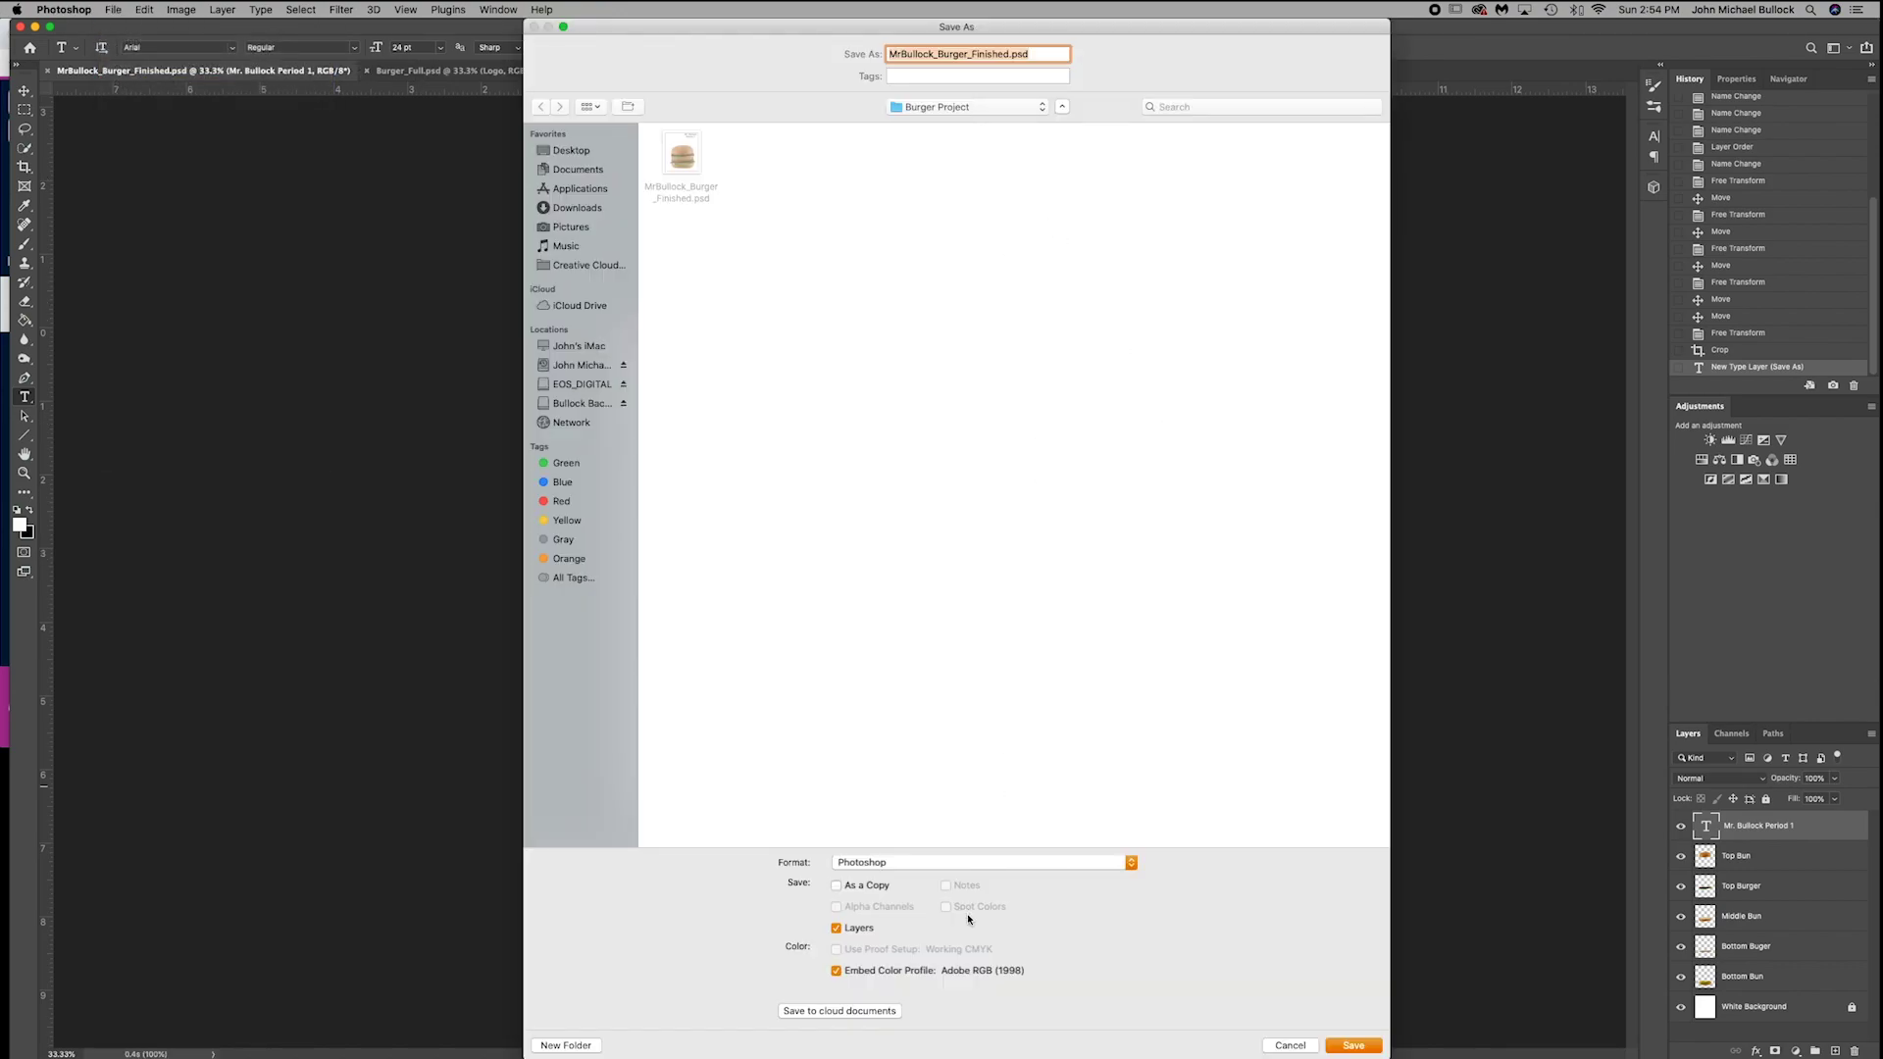
- Save a JPEG copy named MrBullock_Burger_Finished.jpg, accepting the default JPEG quality settings
click(975, 863)
click(975, 951)
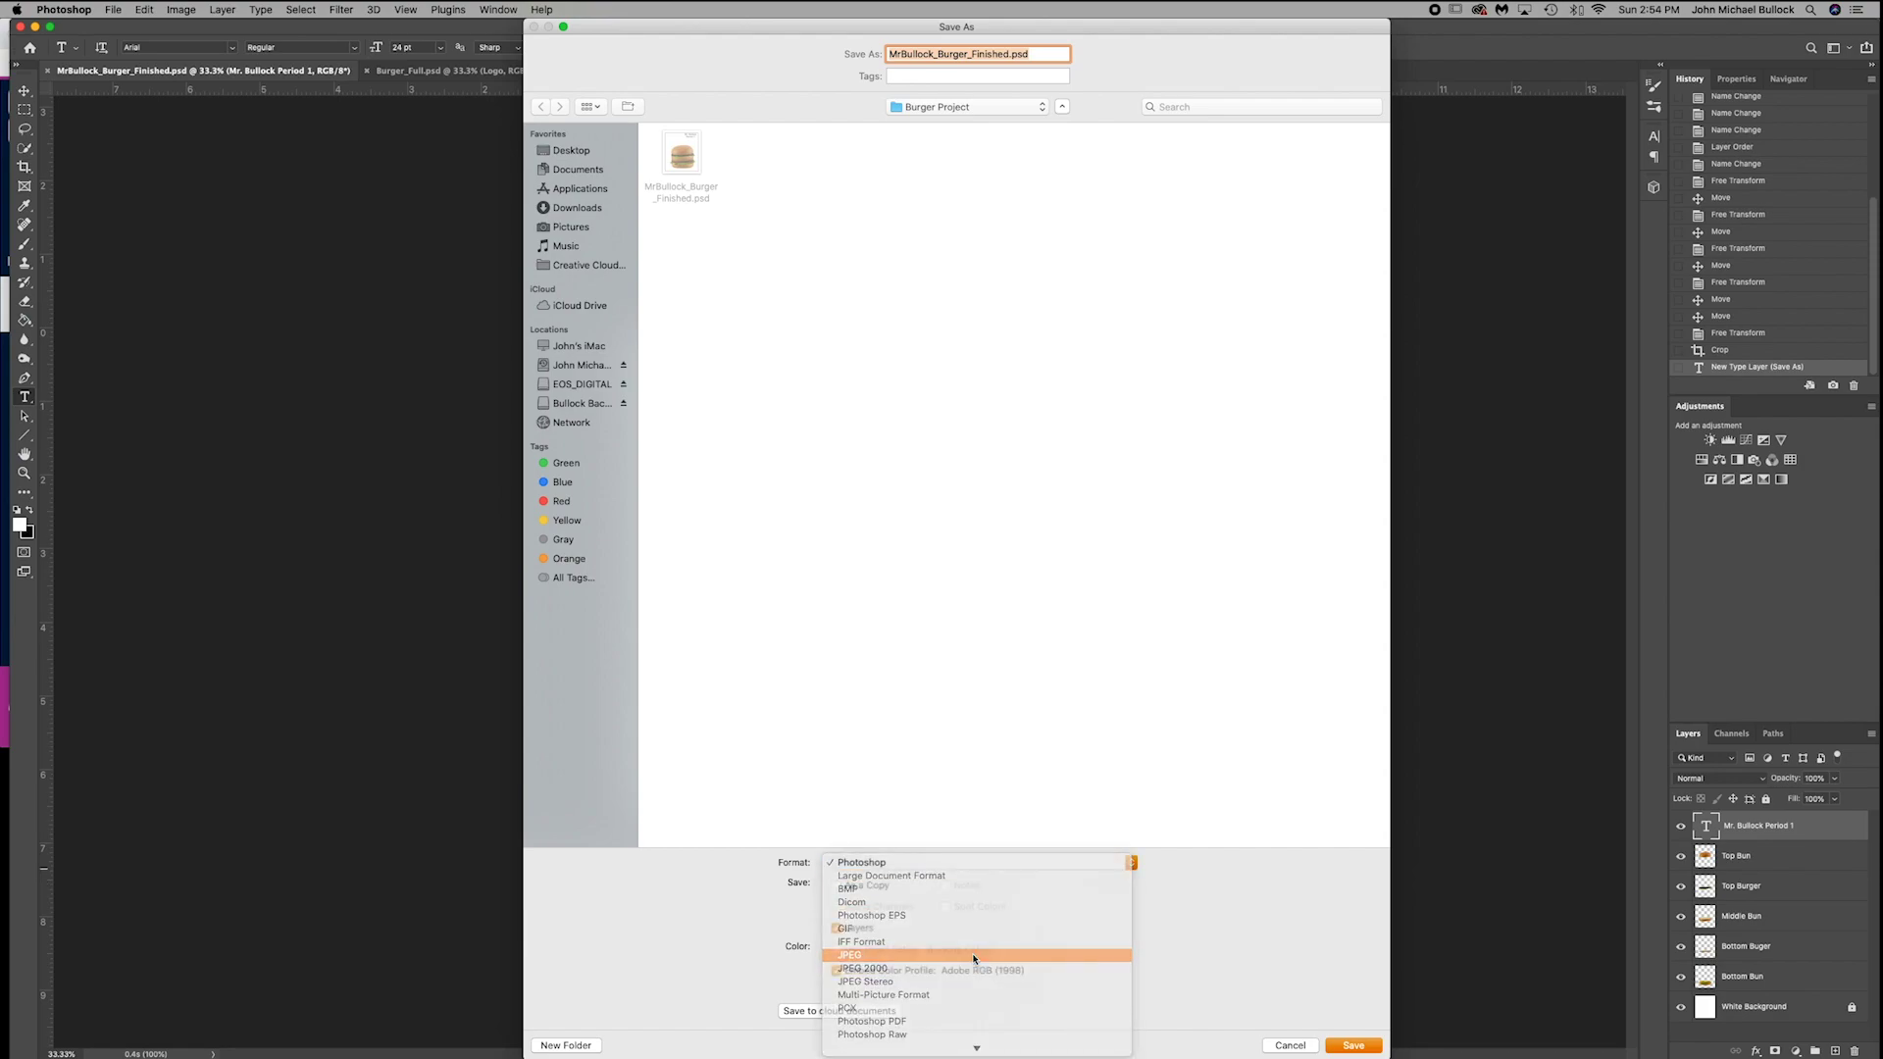
click(1352, 1045)
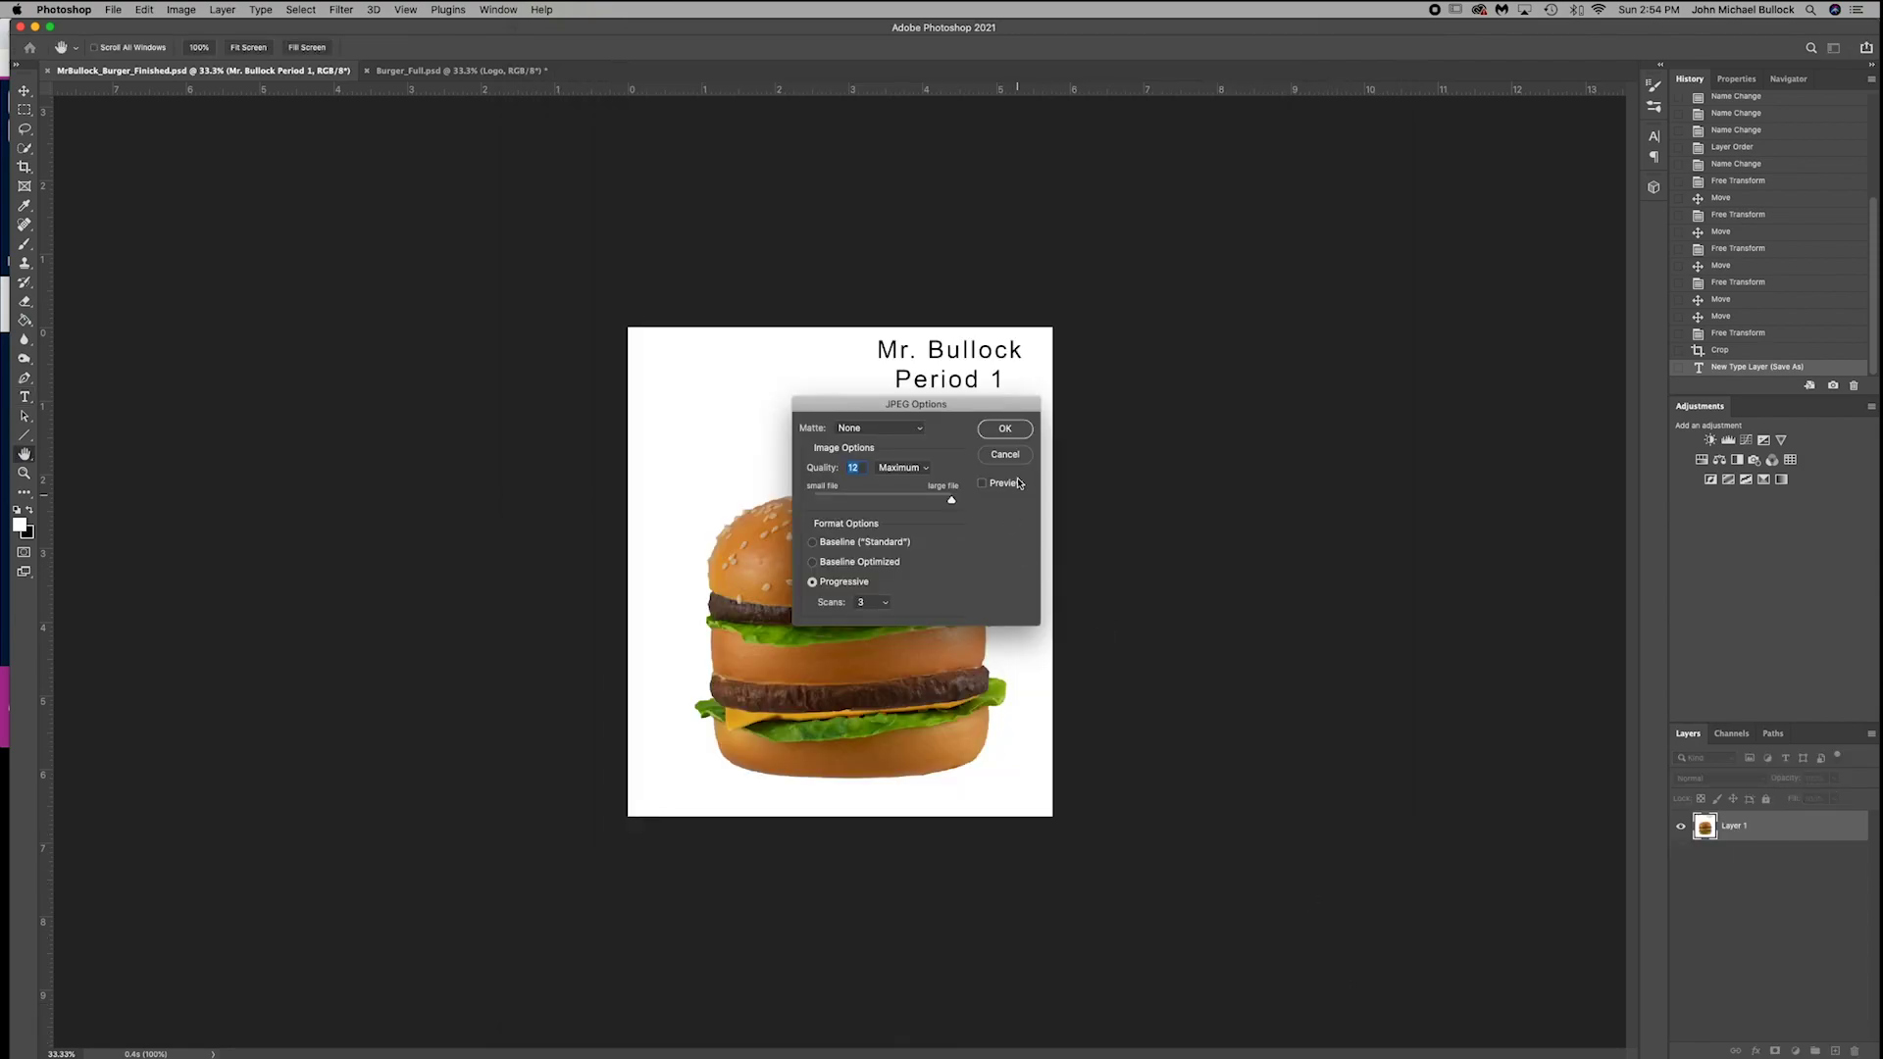
click(1007, 430)
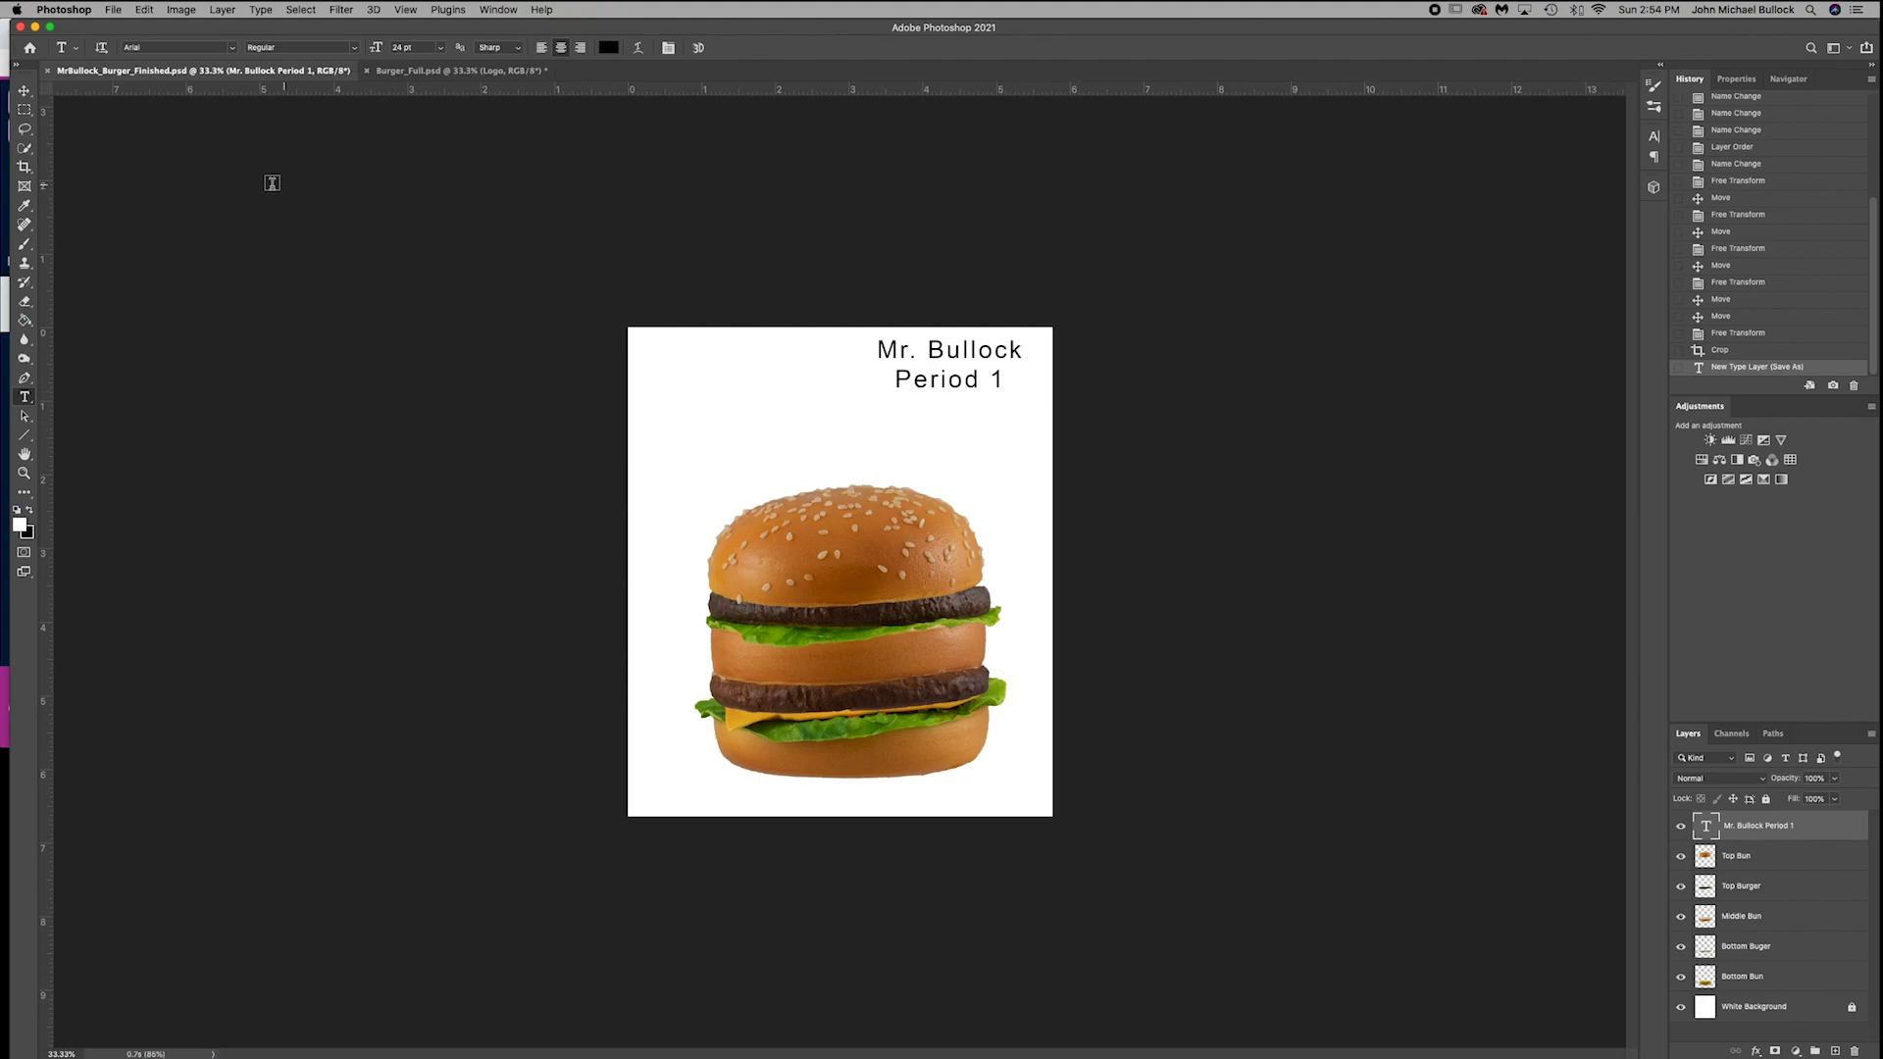
key(super+Tab)
- Open the assignment's upload form and attach MrBullock_Burger_Finished.jpg as the first file
click(328, 160)
scroll(431, 432, down, 3)
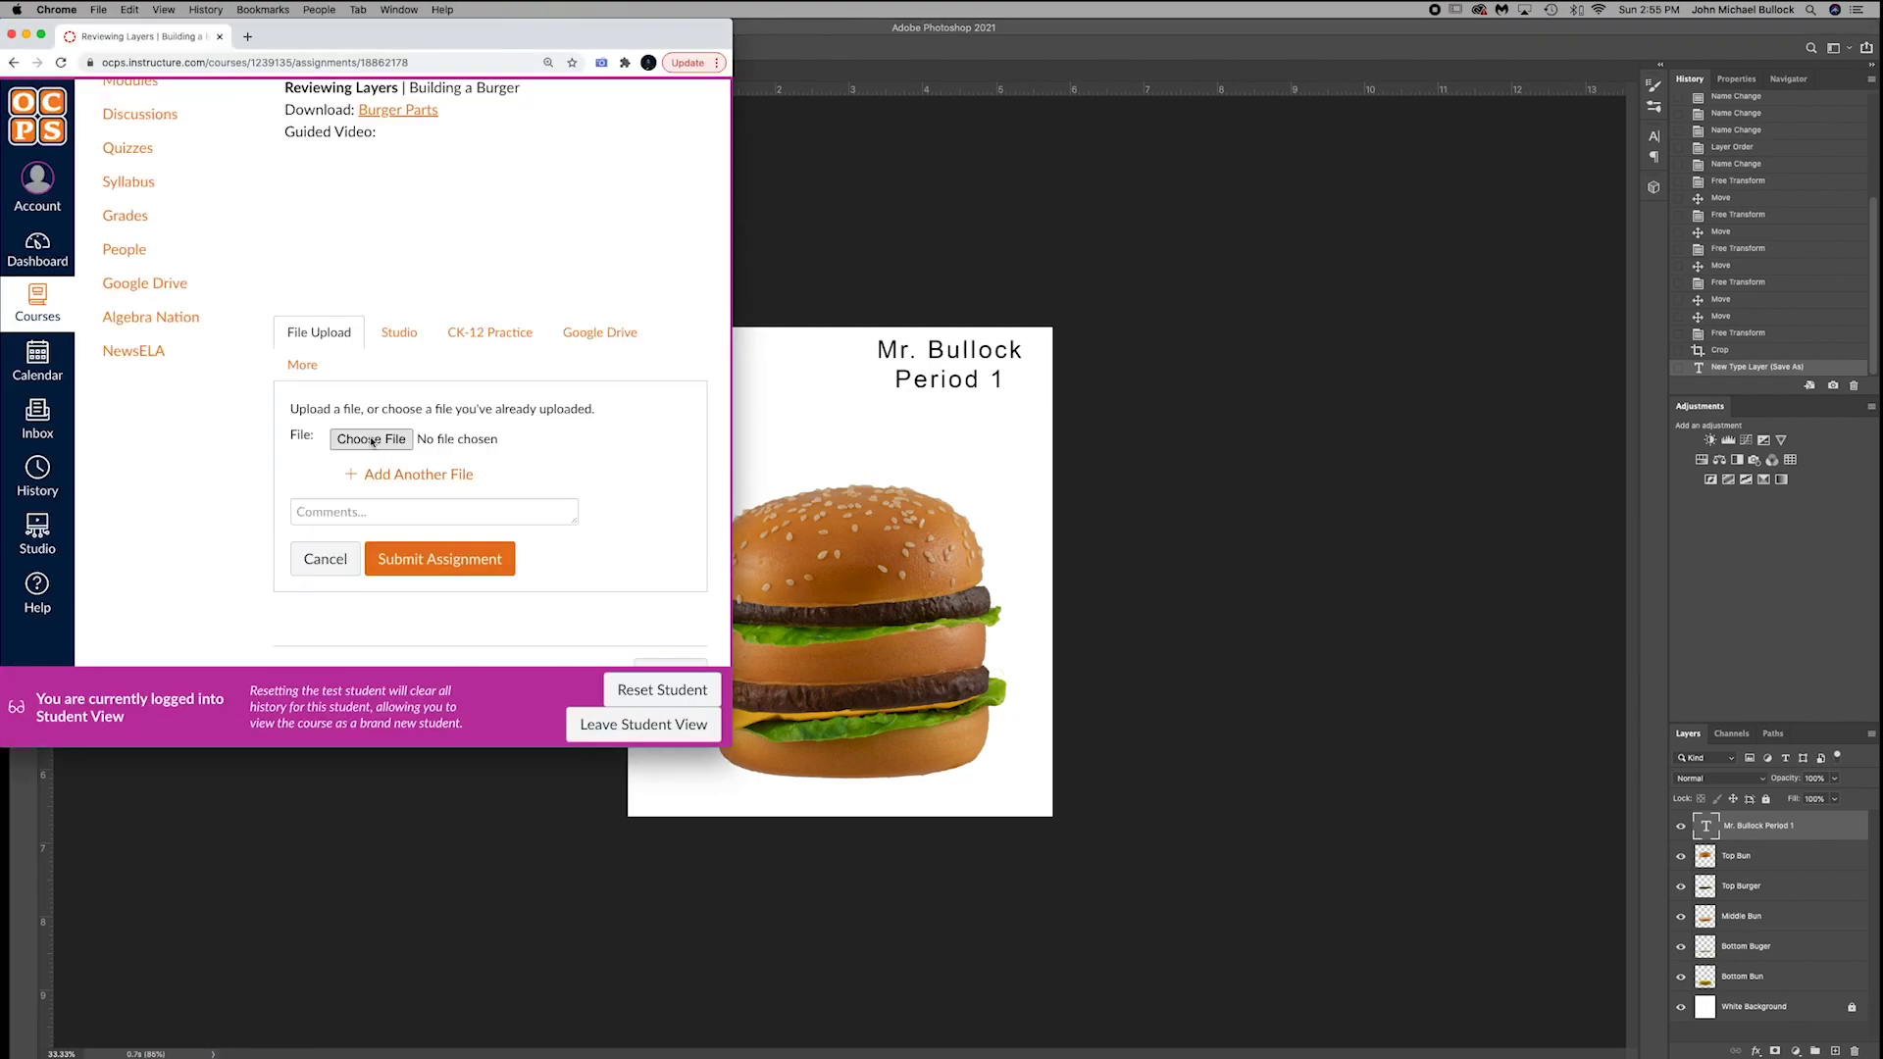
click(377, 440)
click(180, 145)
click(668, 657)
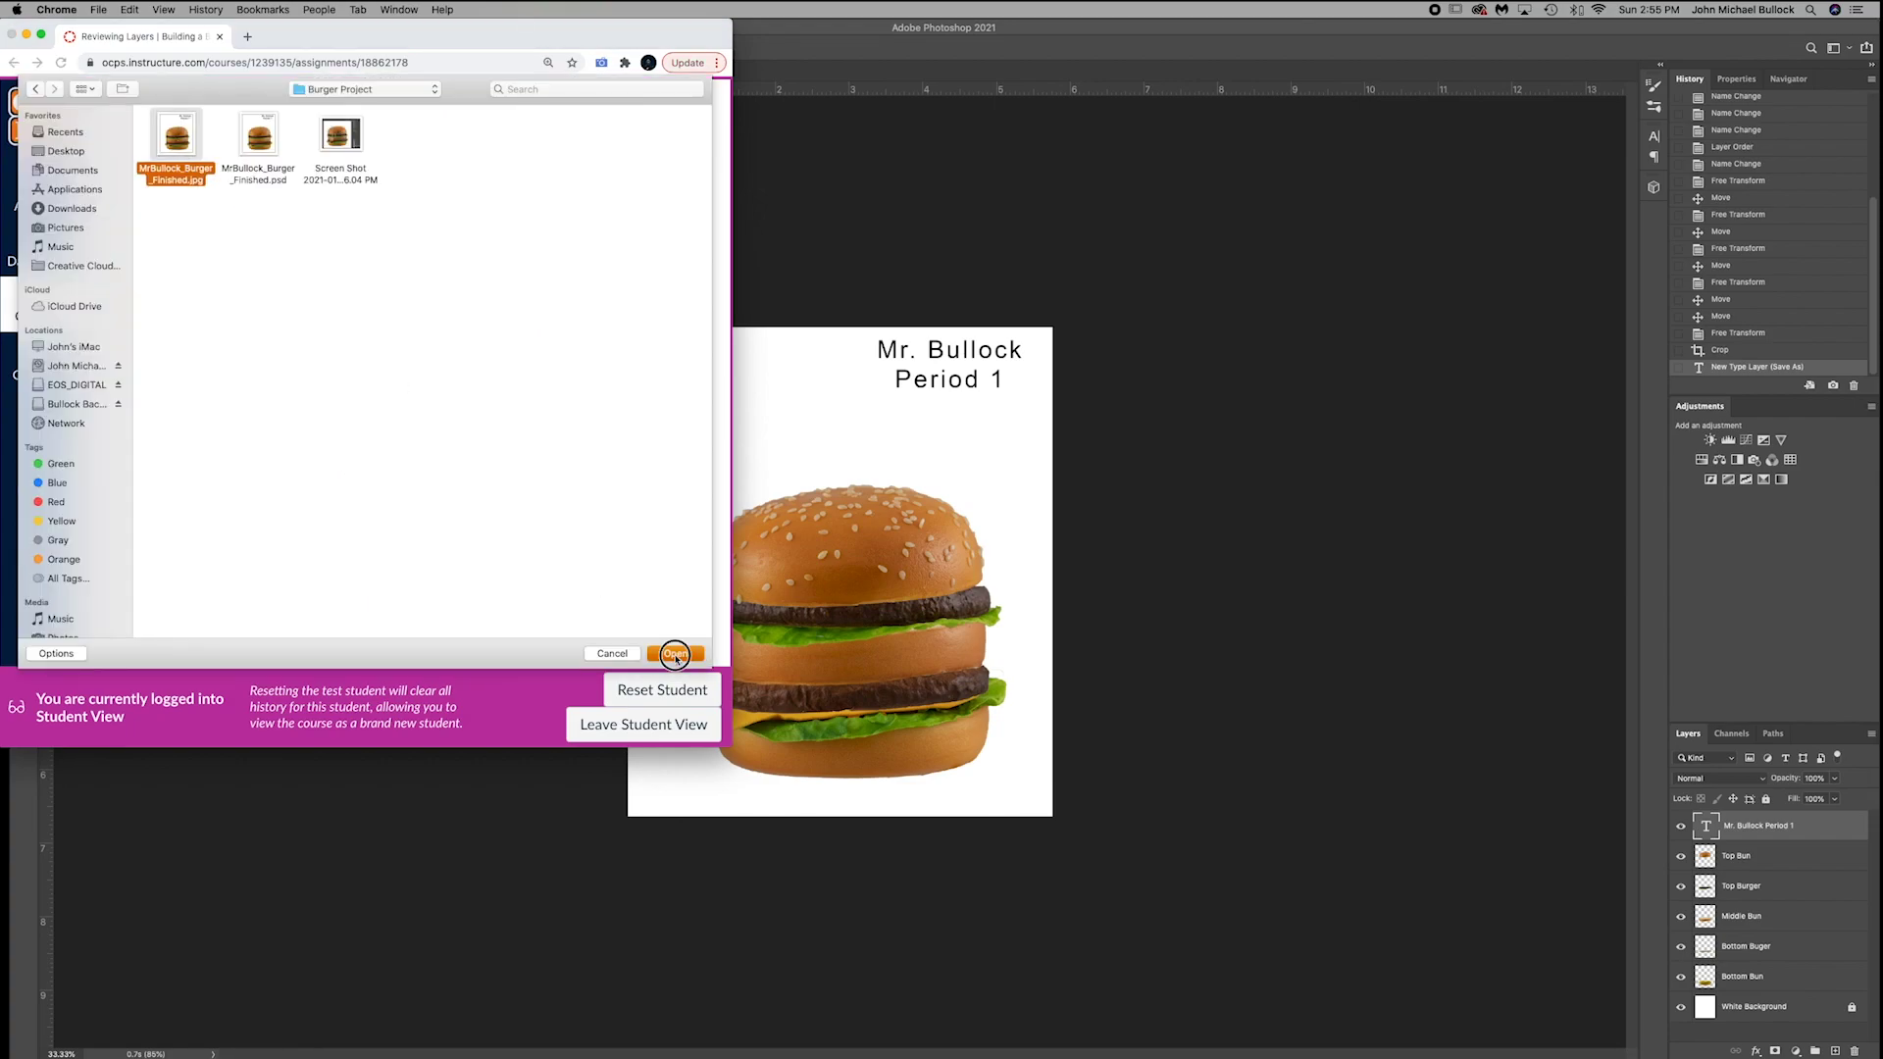
- Add a second file slot and attach MrBullock_Burger_Finished.psd
click(407, 475)
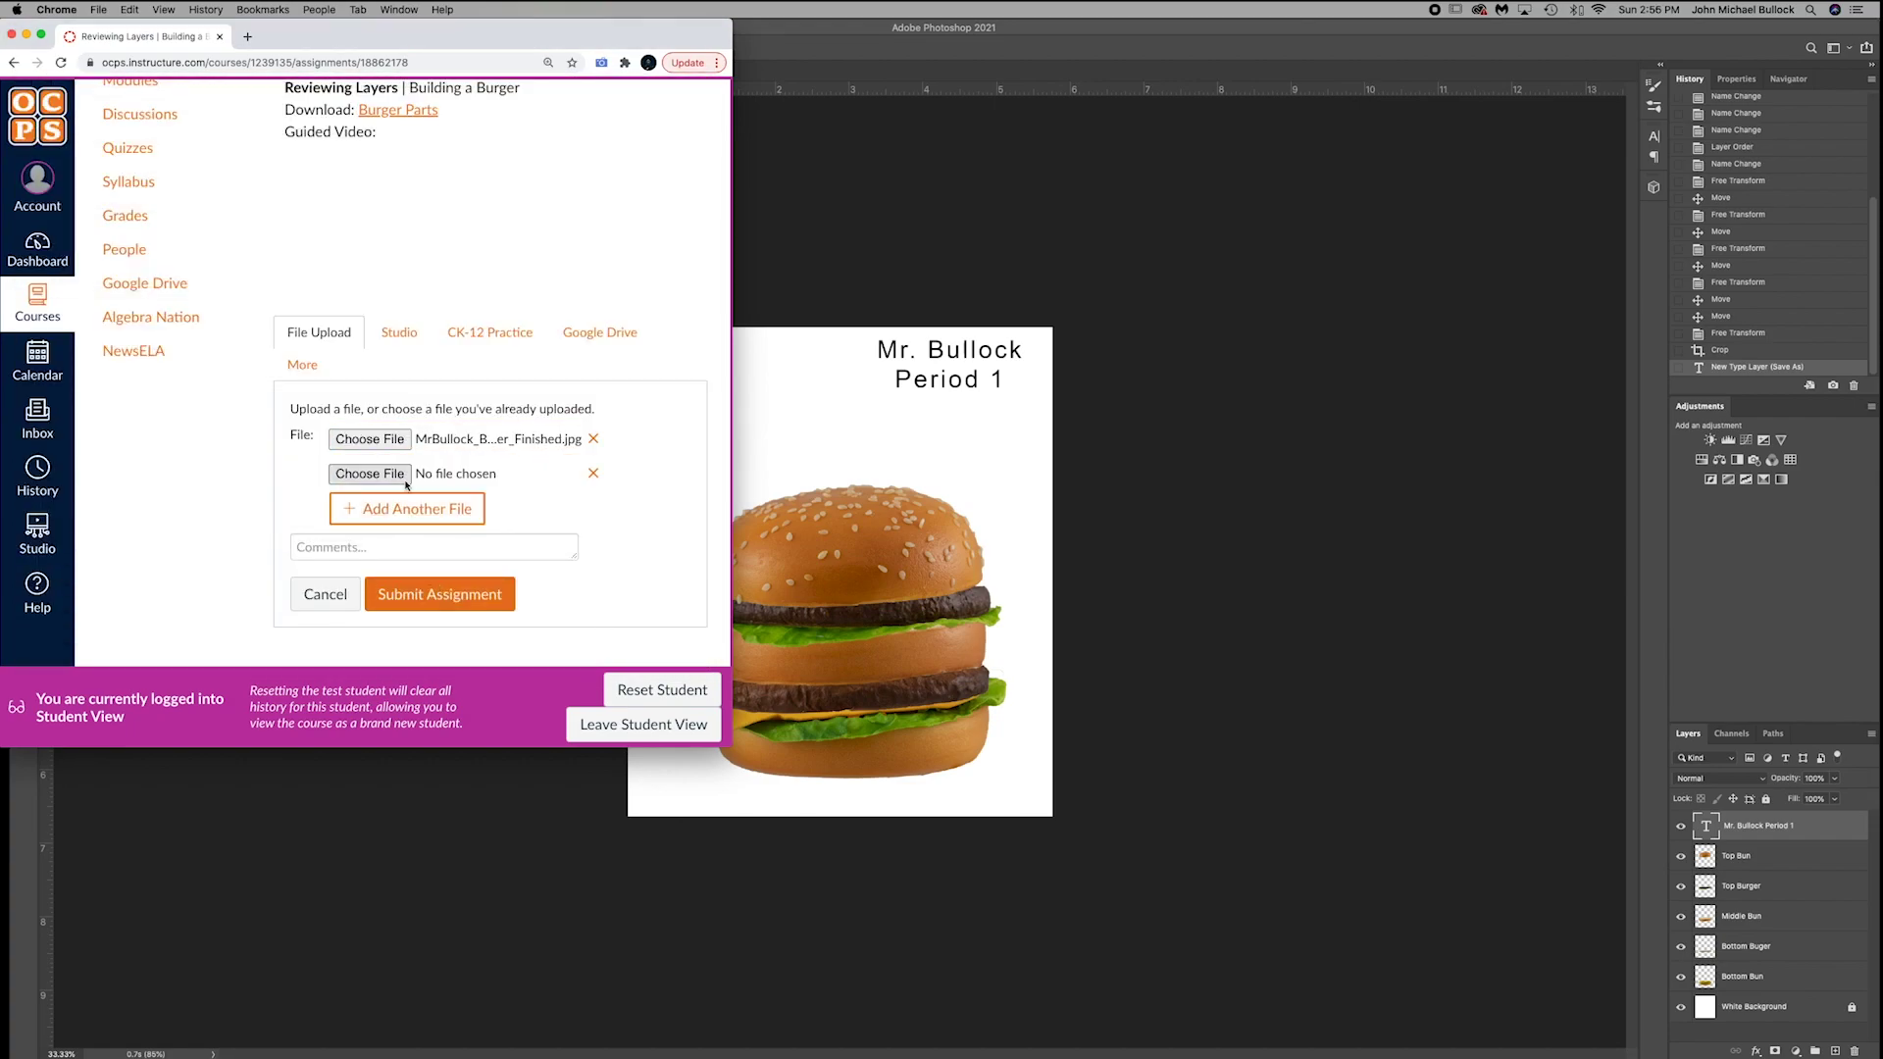
click(388, 473)
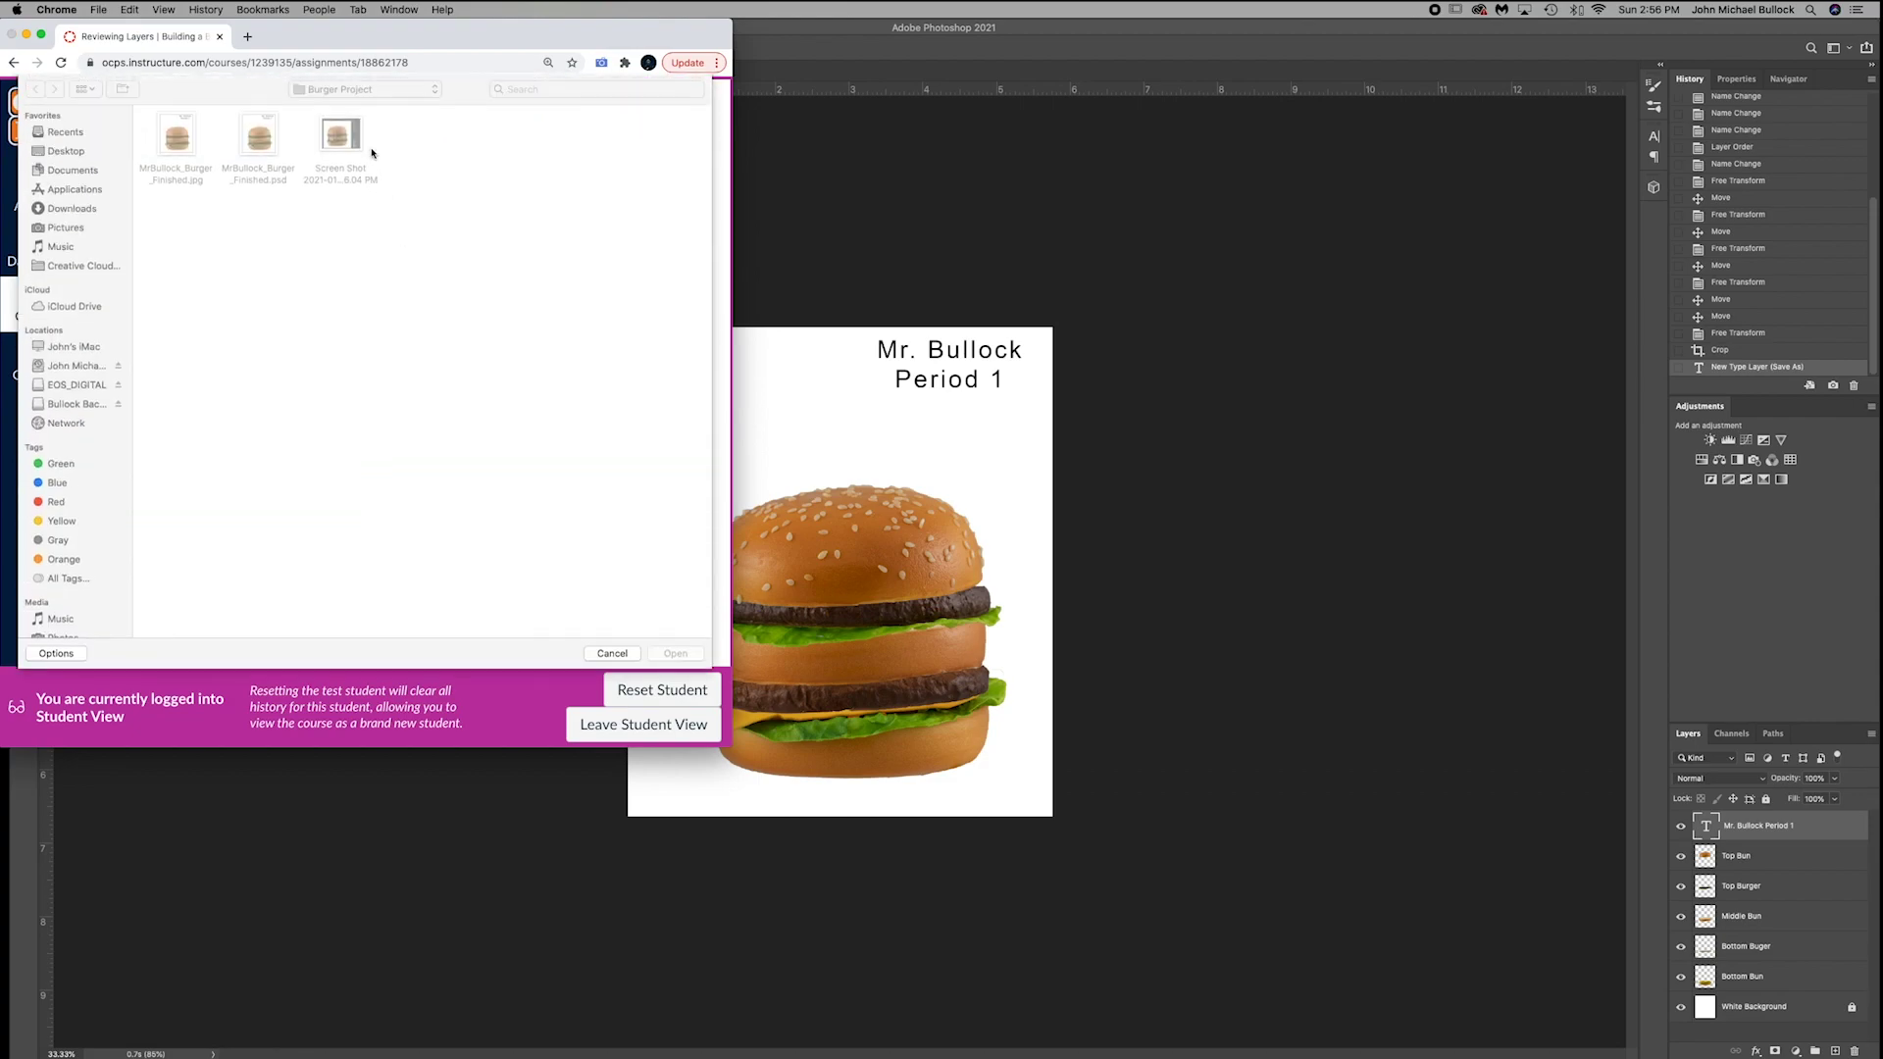
double_click(260, 143)
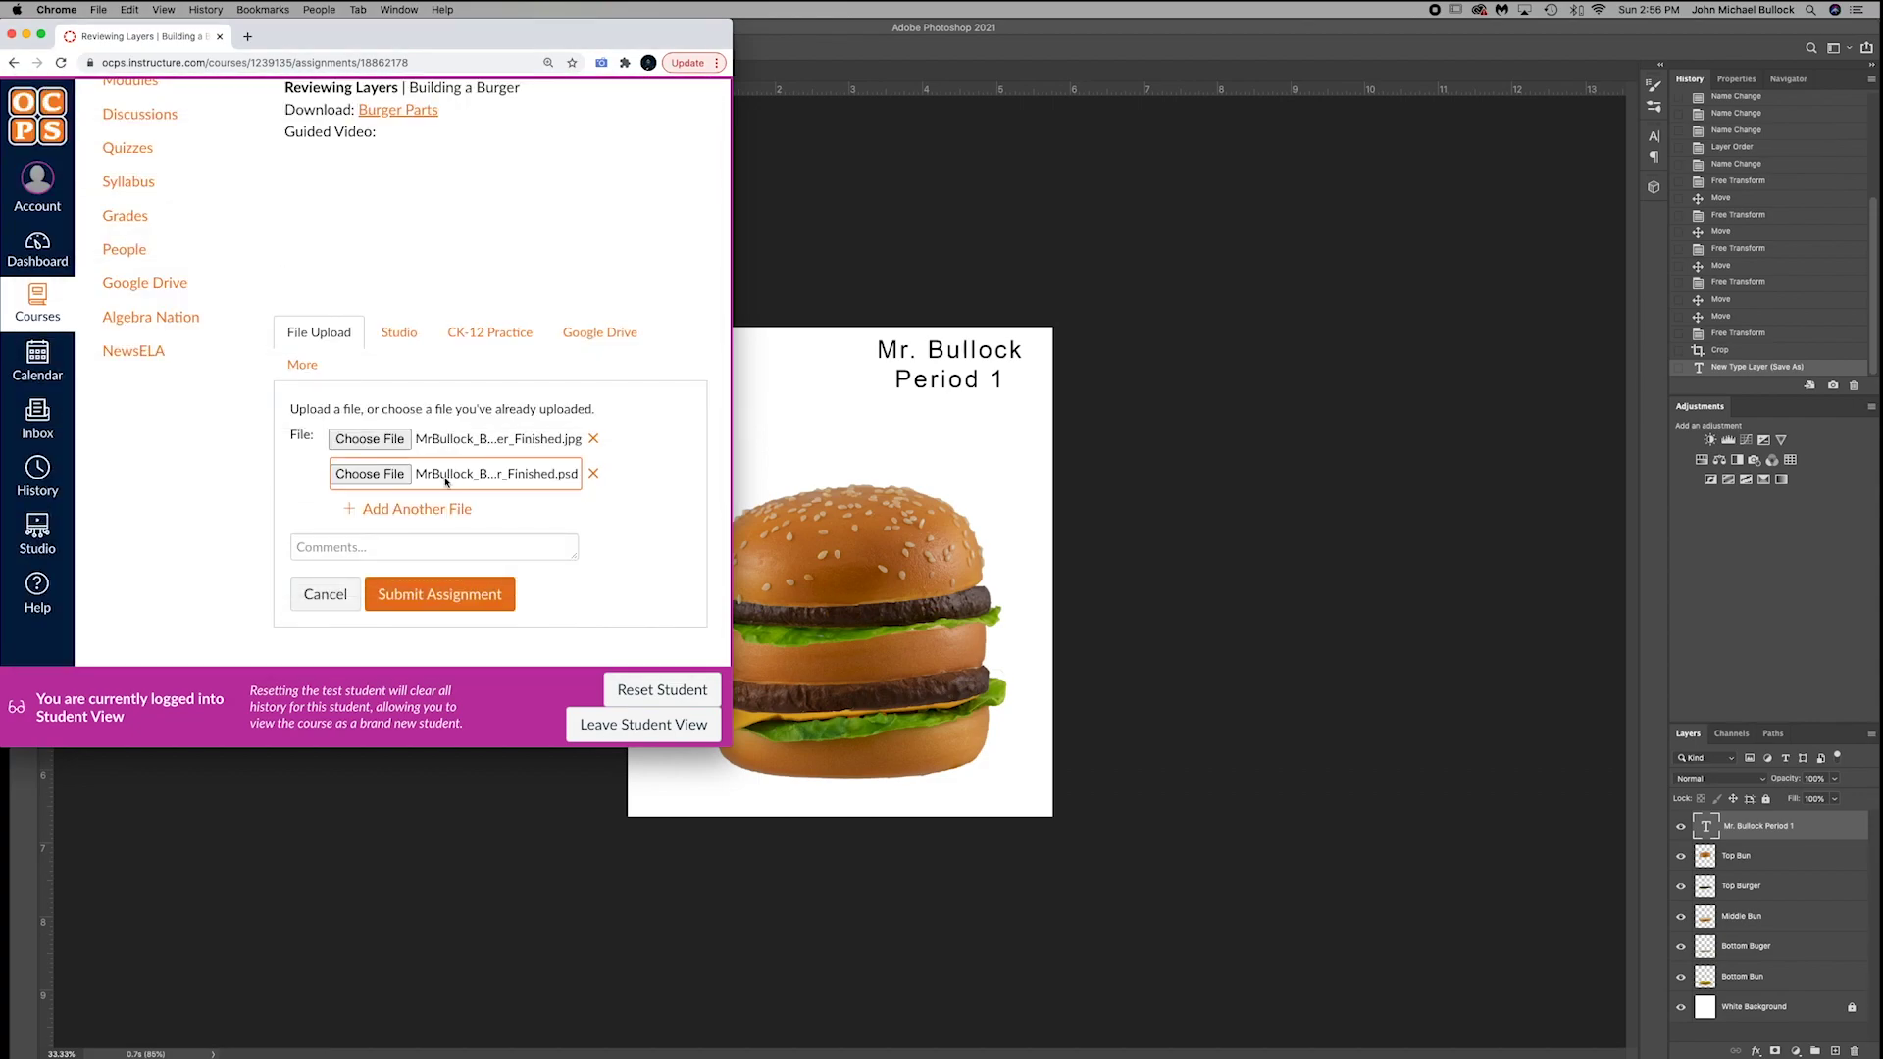
- Add a third file slot and attach the 2:26:04 PM screenshot after previewing it
click(423, 509)
click(372, 509)
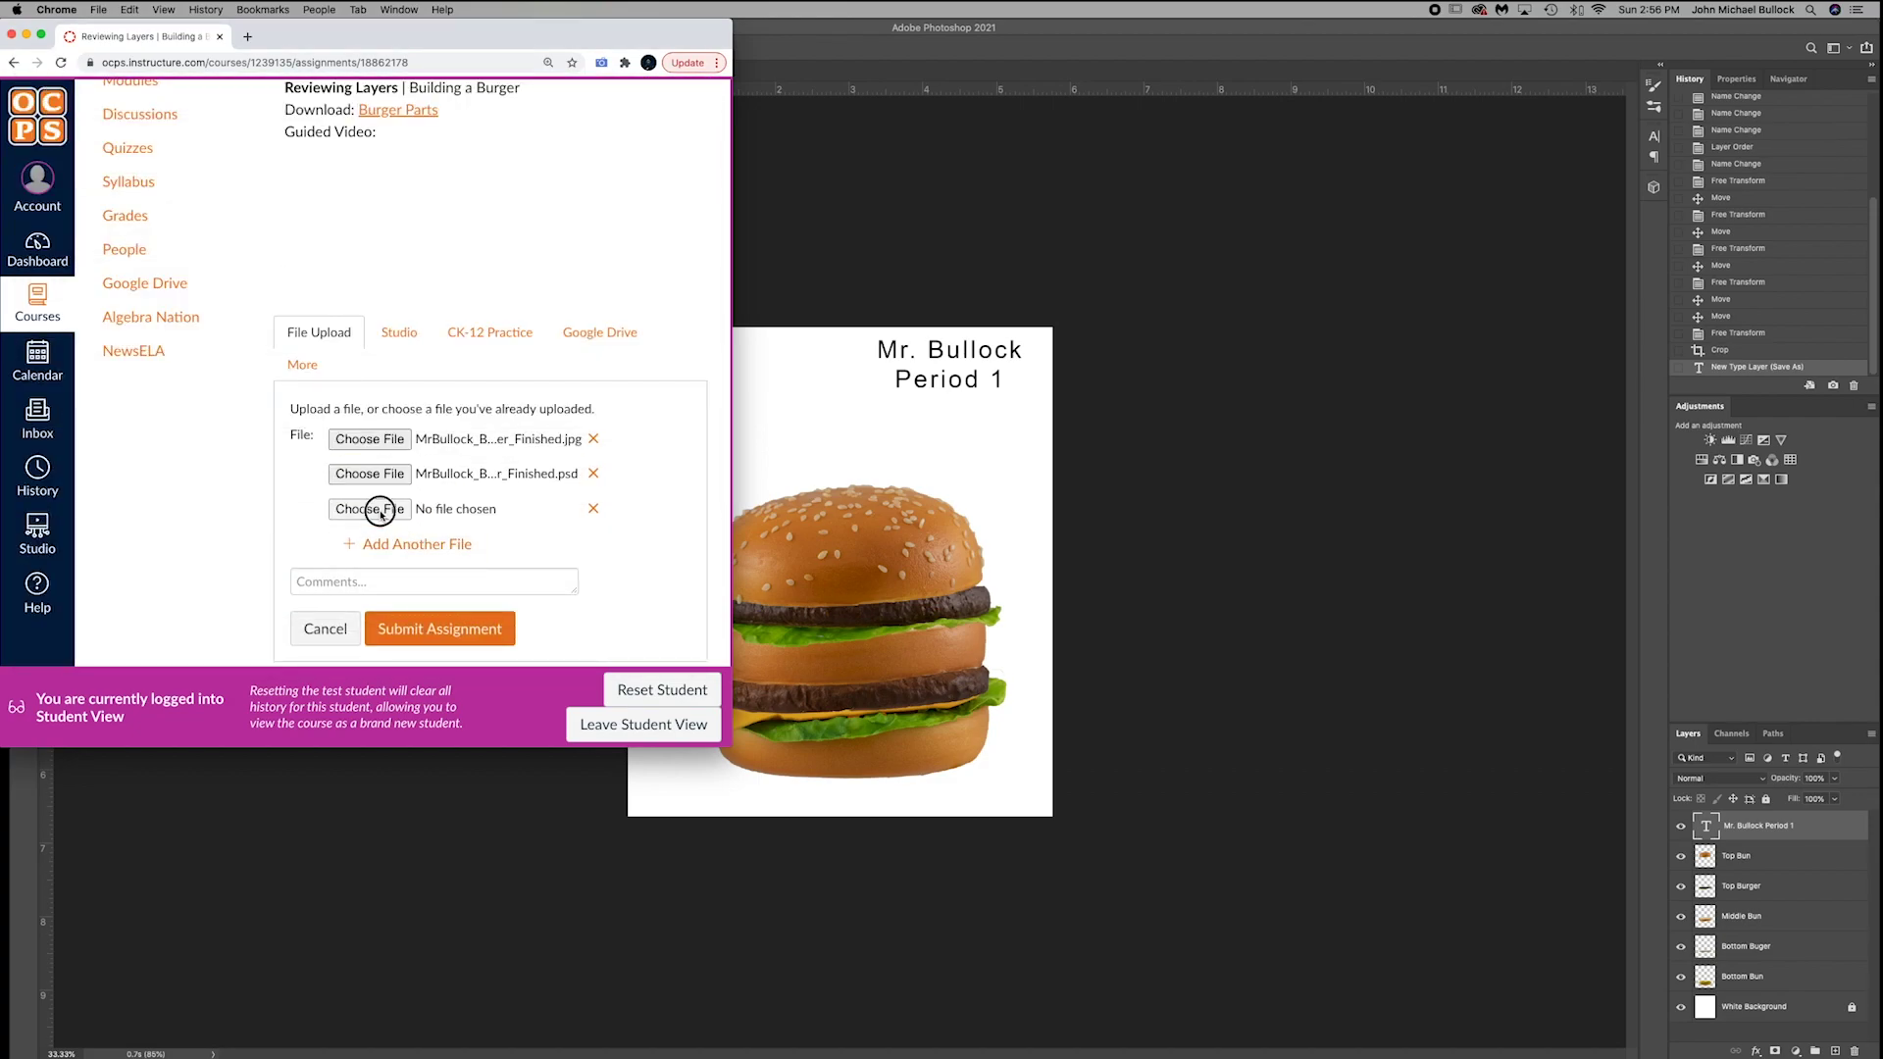
click(341, 142)
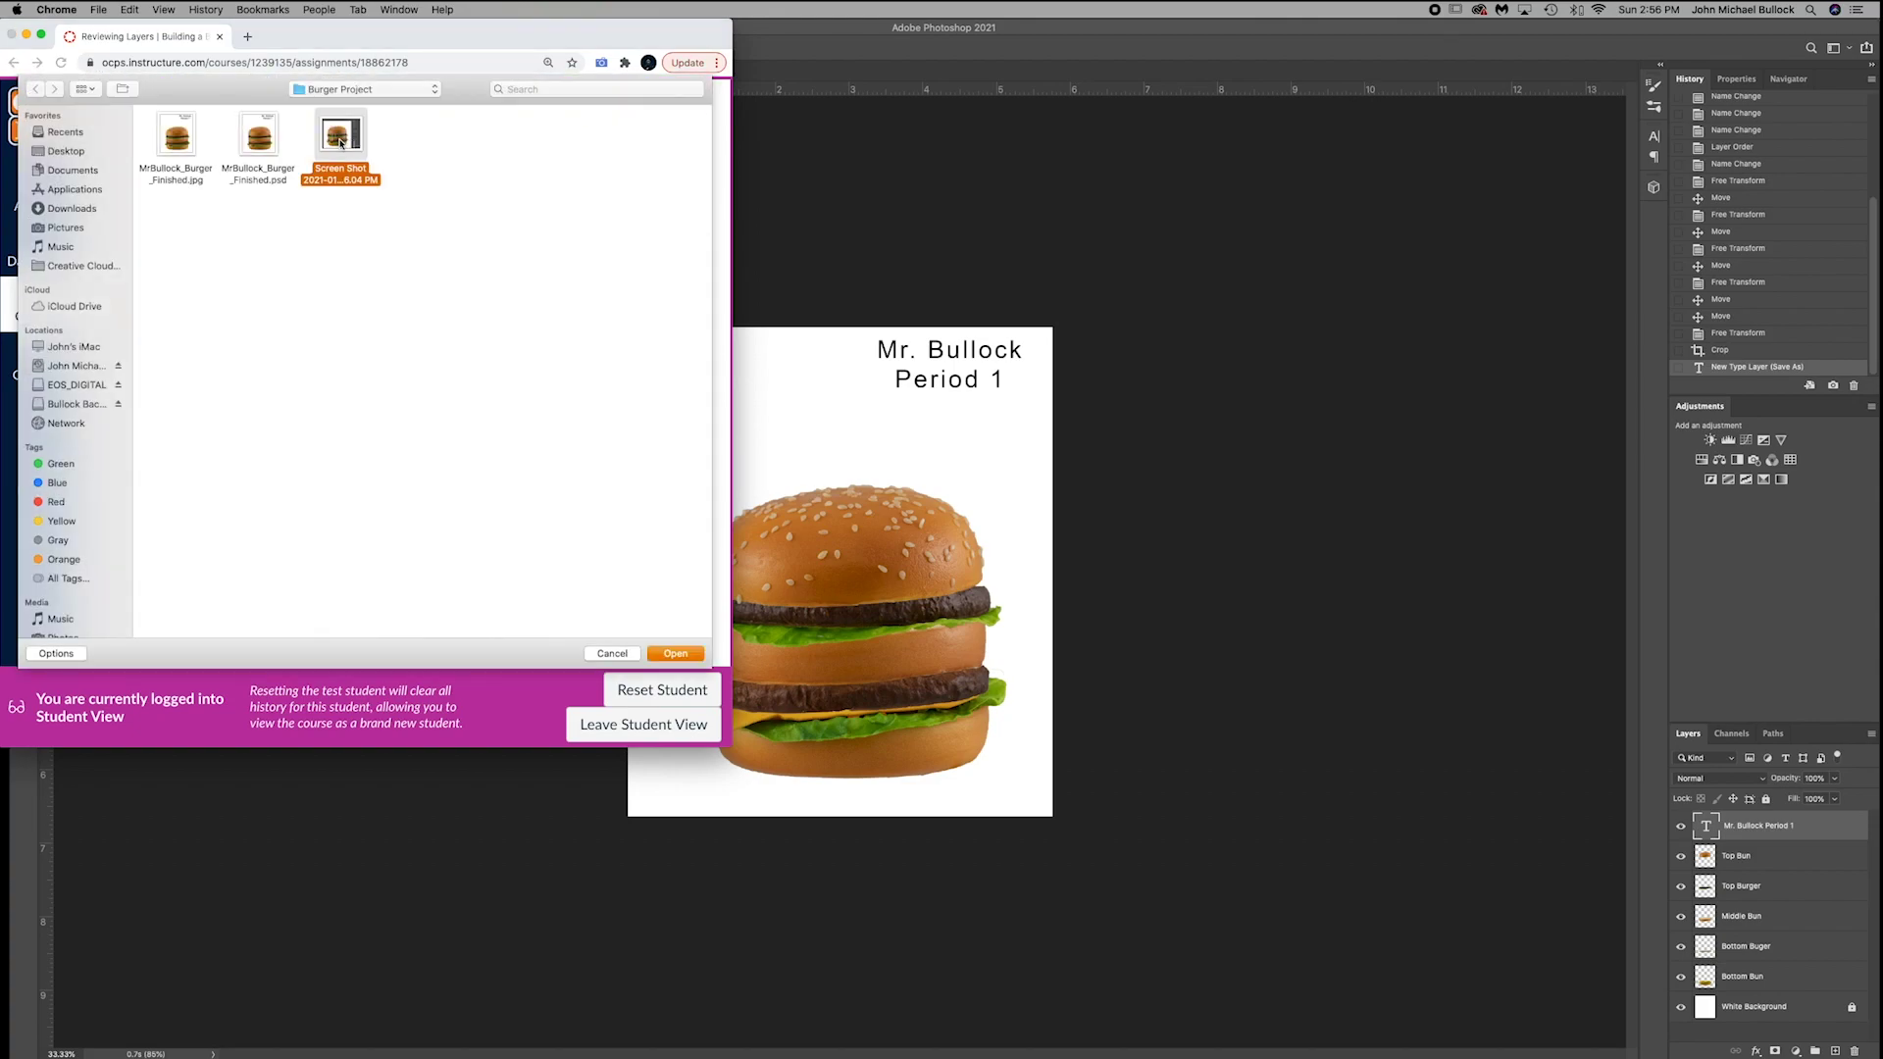
key(space)
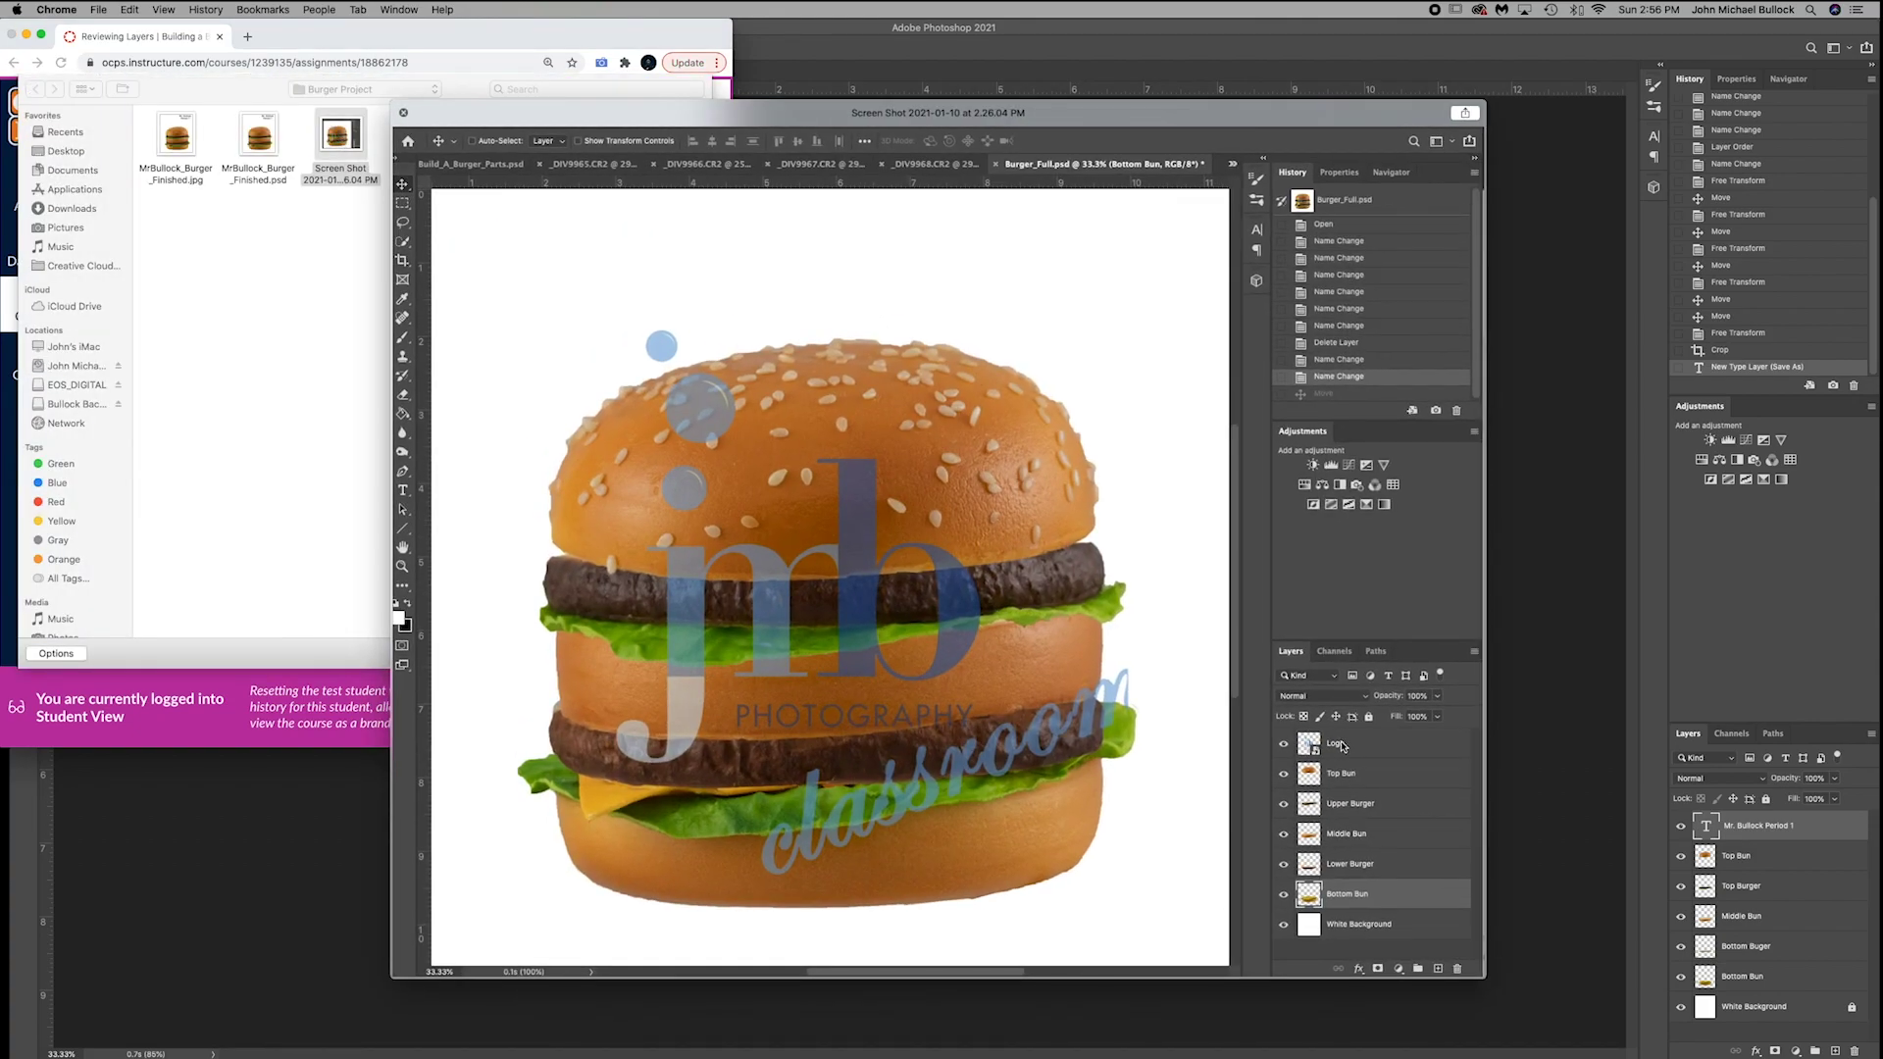
key(space)
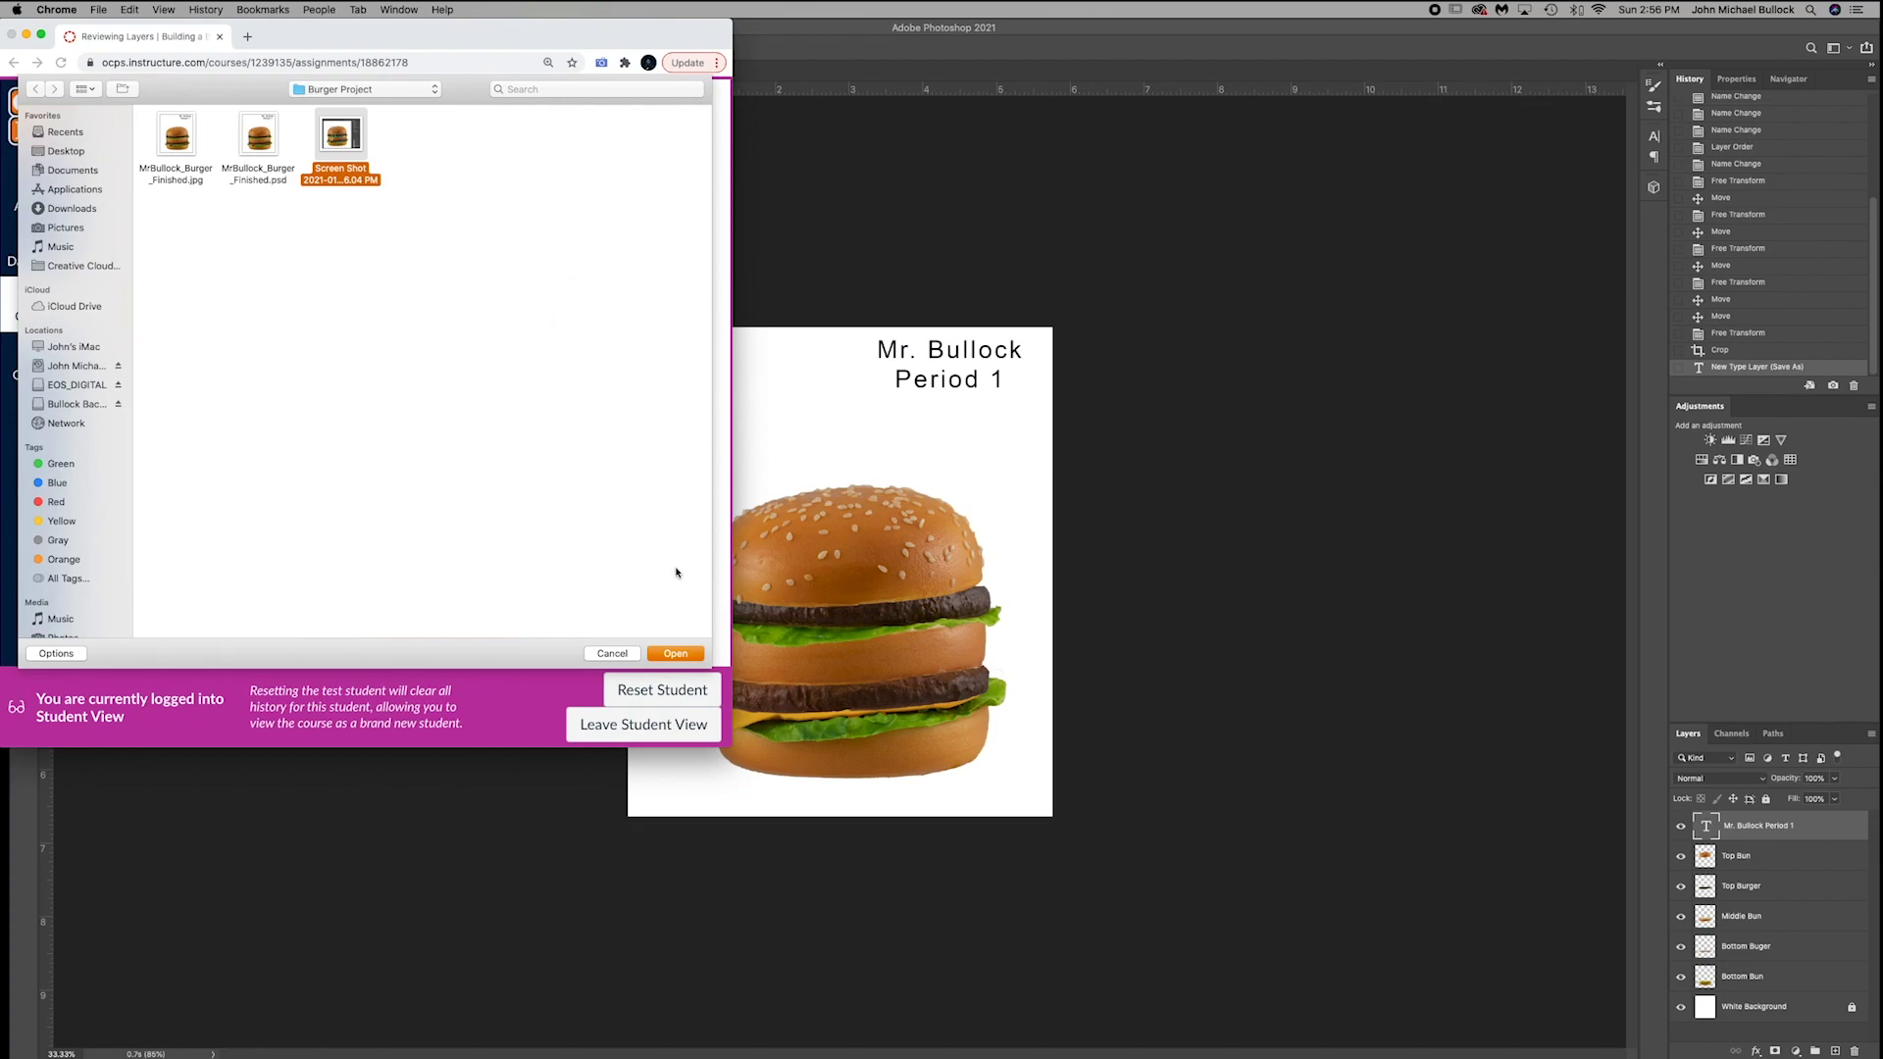
click(674, 653)
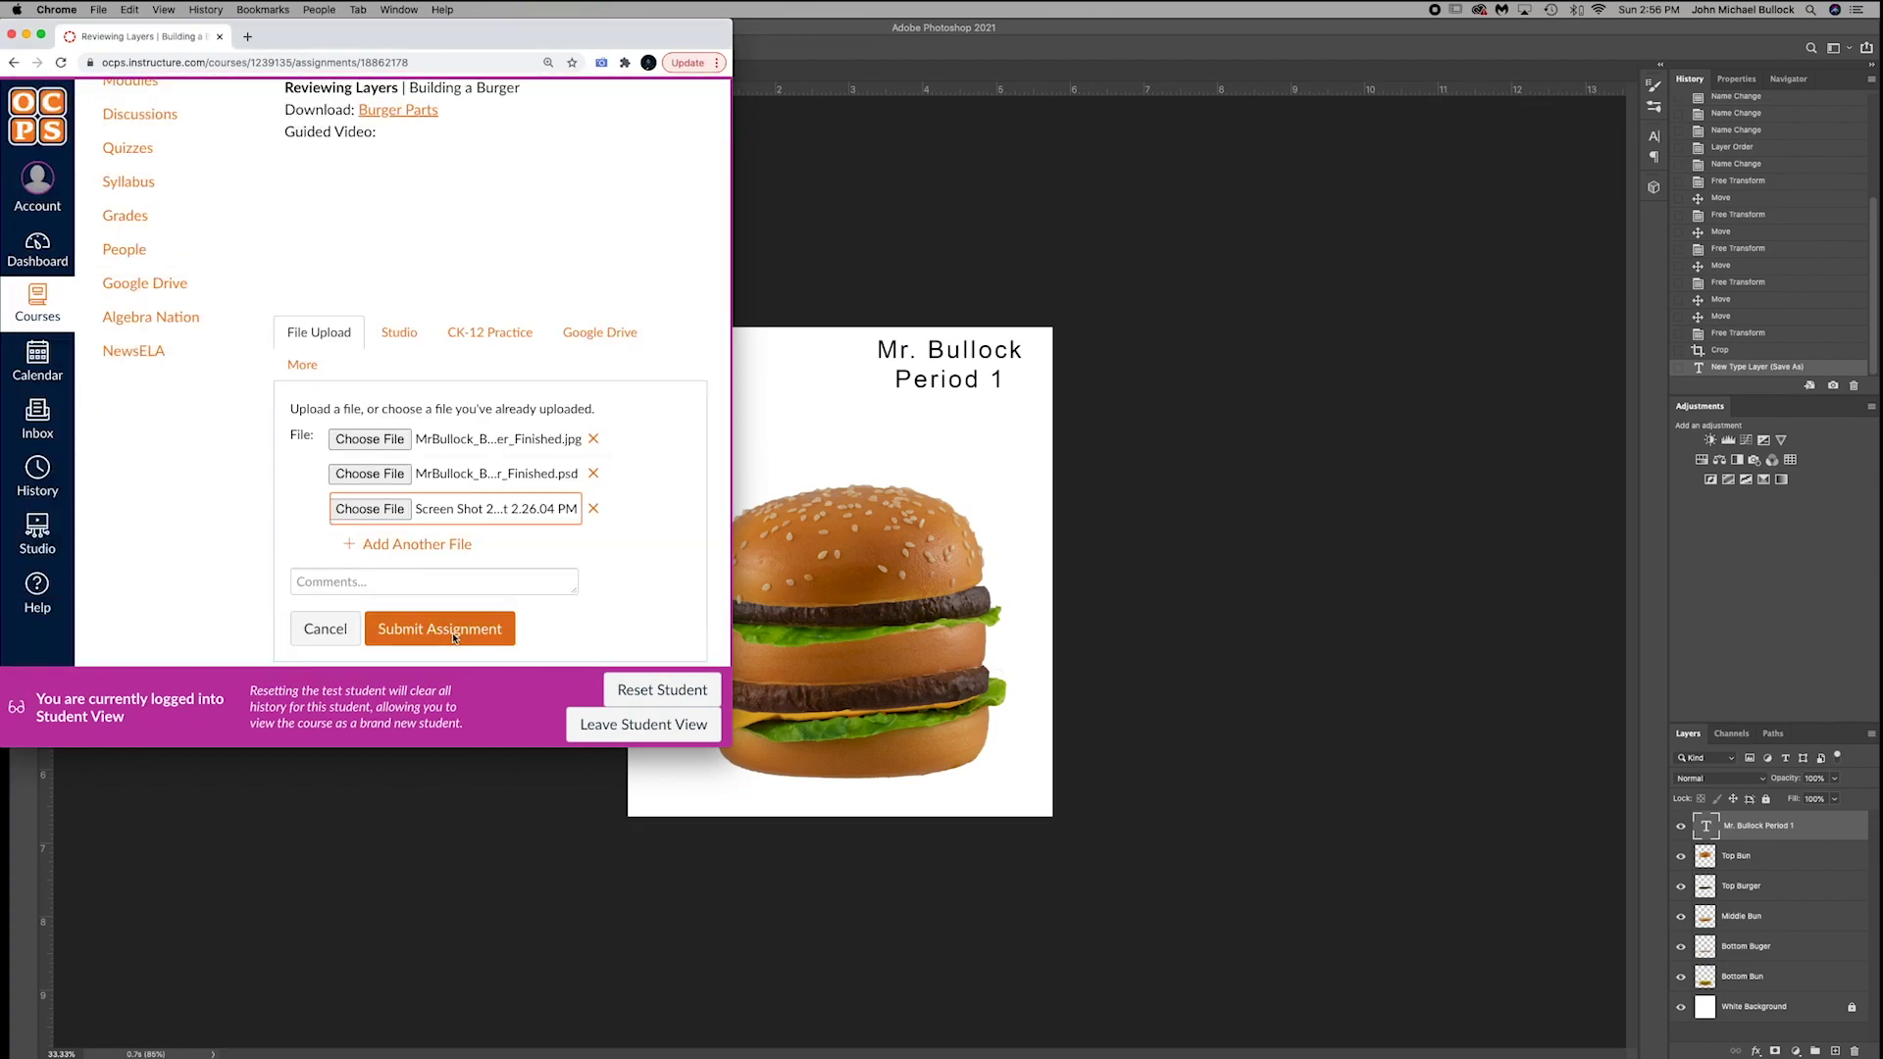